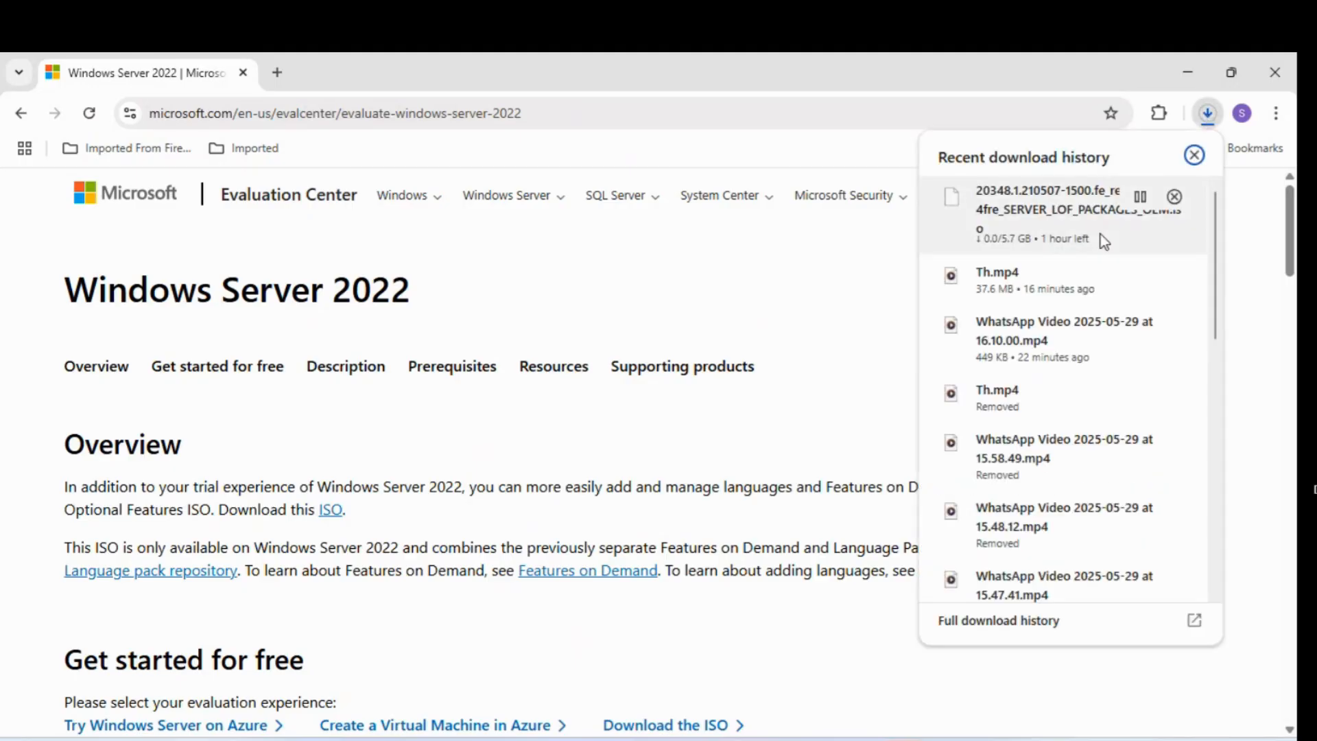
Fill in the free-trial registration form on the Windows Server 2022 evaluation page.
{"action": "left_click", "coordinate": [841, 274]}
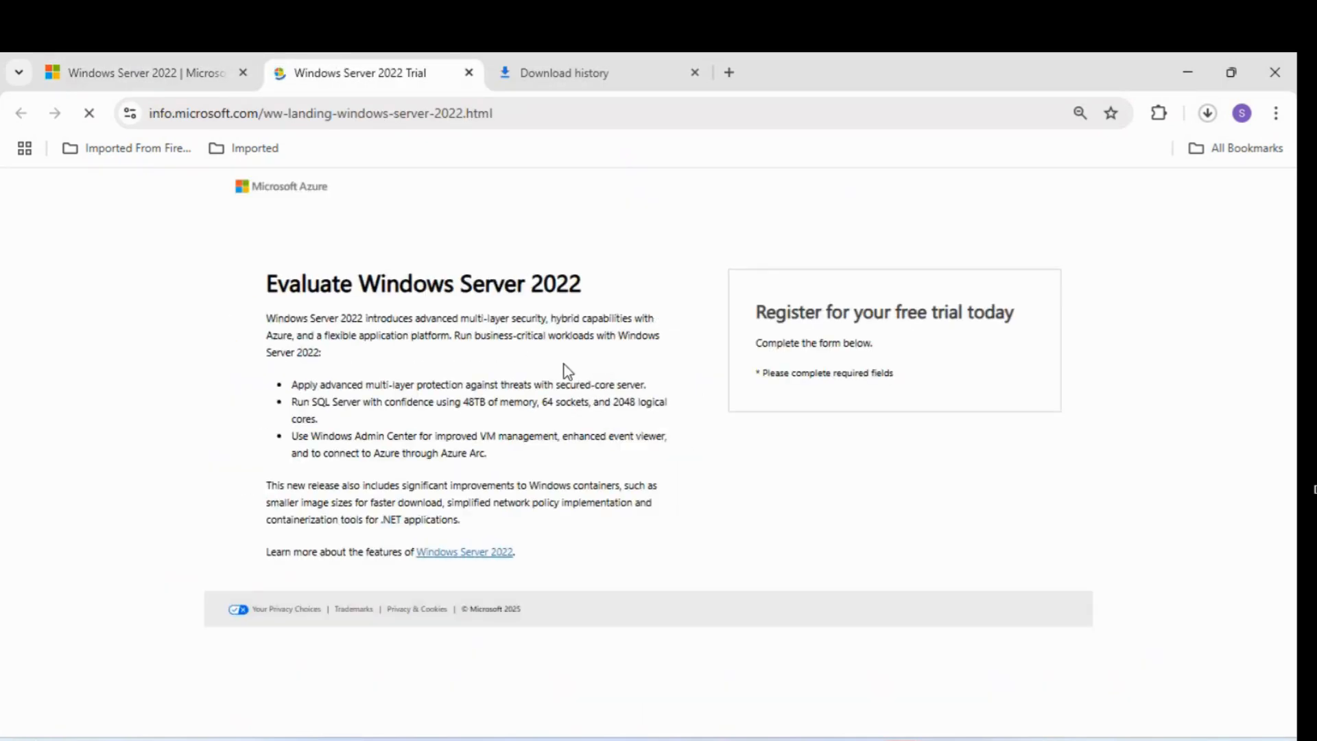
{"action": "scroll", "coordinate": [779, 245], "scroll_direction": "down", "scroll_amount": 3}
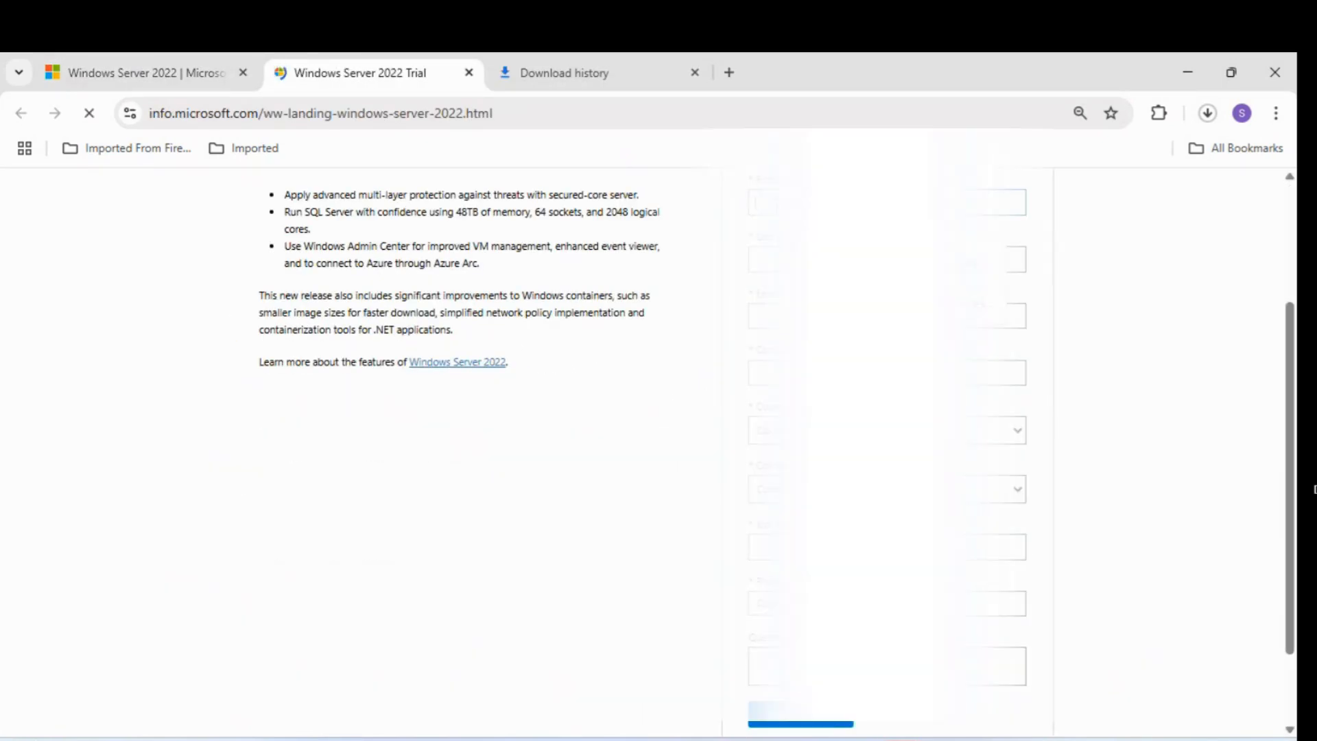
{"action": "left_click", "coordinate": [858, 316]}
{"action": "left_click", "coordinate": [857, 393]}
{"action": "left_click", "coordinate": [858, 374]}
{"action": "left_click", "coordinate": [858, 417]}
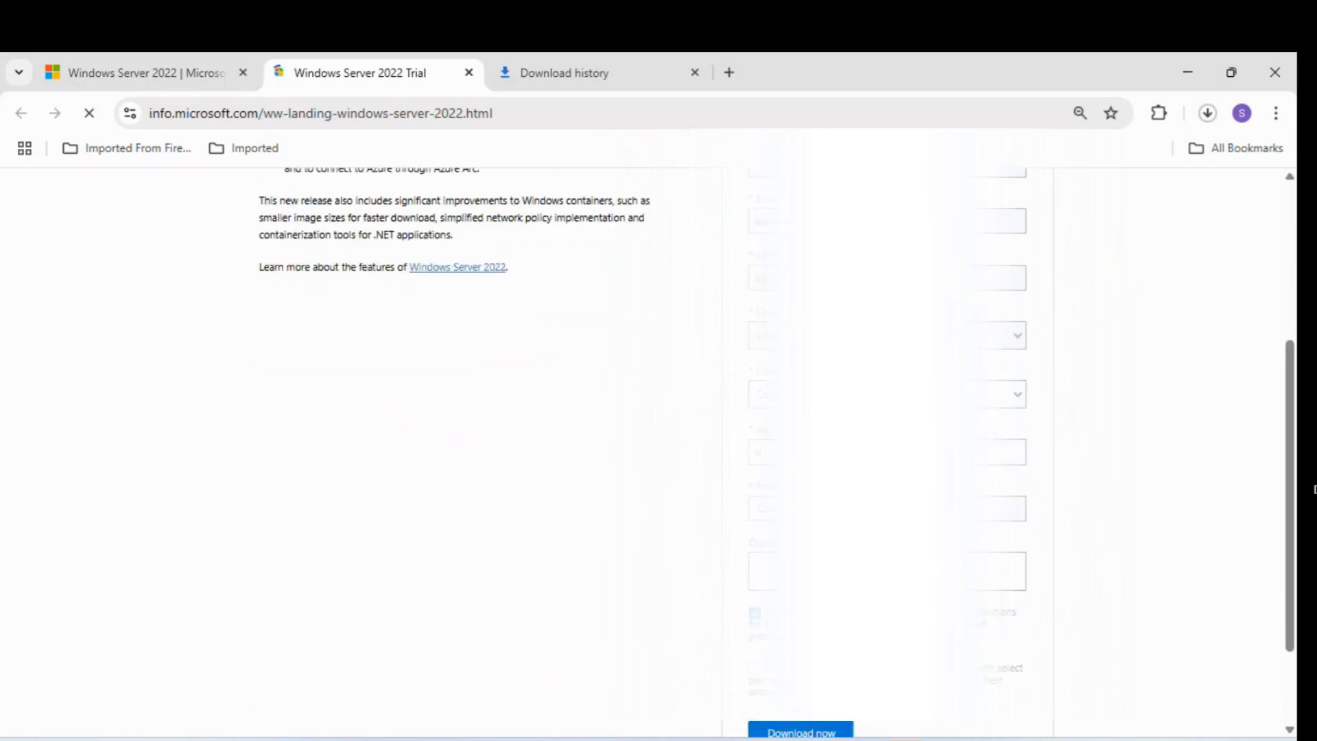
Download the English (United States) 64-bit Windows Server 2022 ISO and check it in the recent downloads.
{"action": "left_click", "coordinate": [377, 503]}
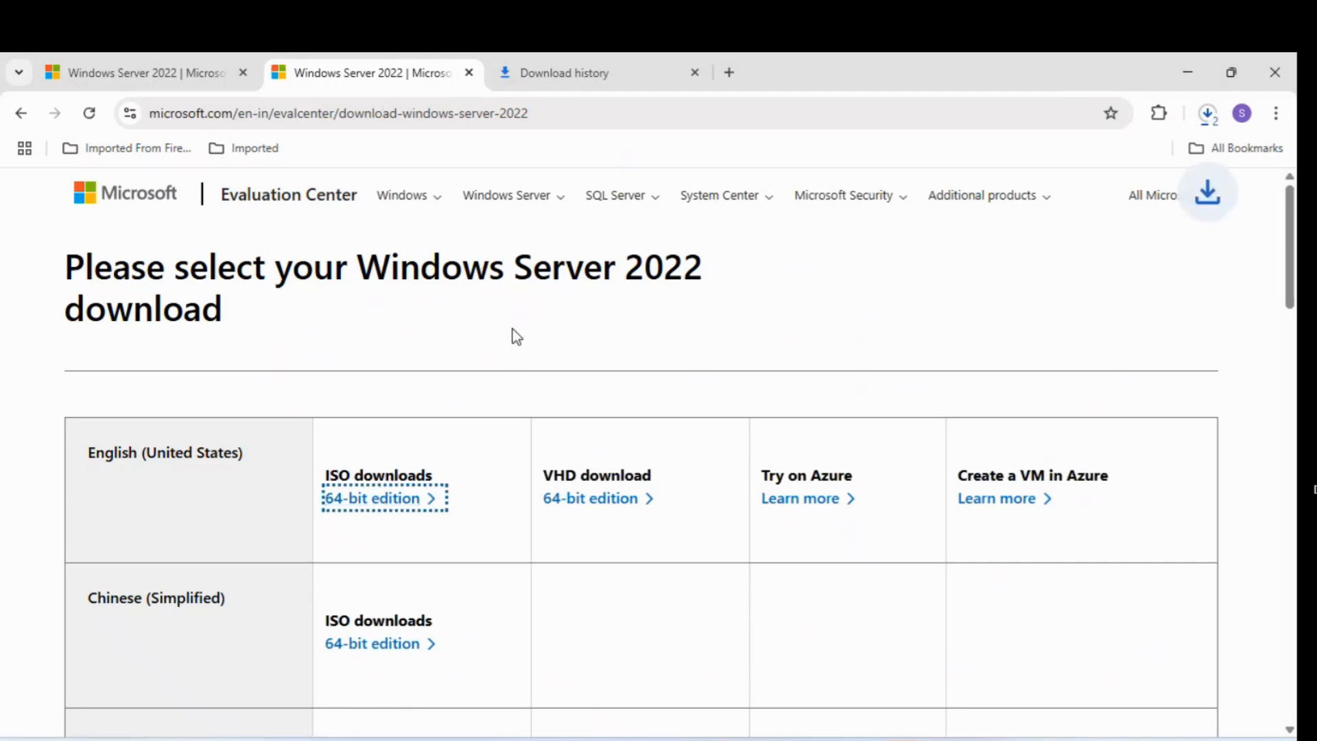
{"action": "left_click", "coordinate": [1207, 121]}
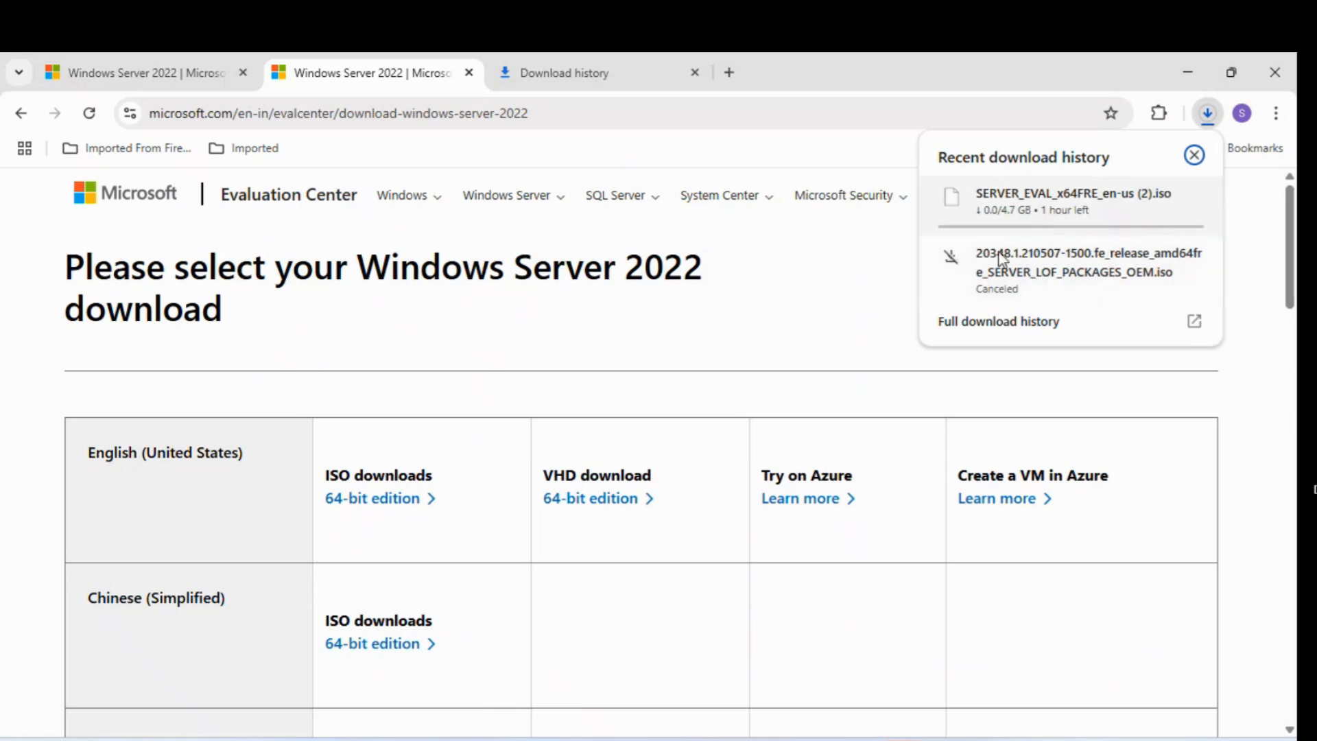
{"action": "right_click", "coordinate": [1017, 277]}
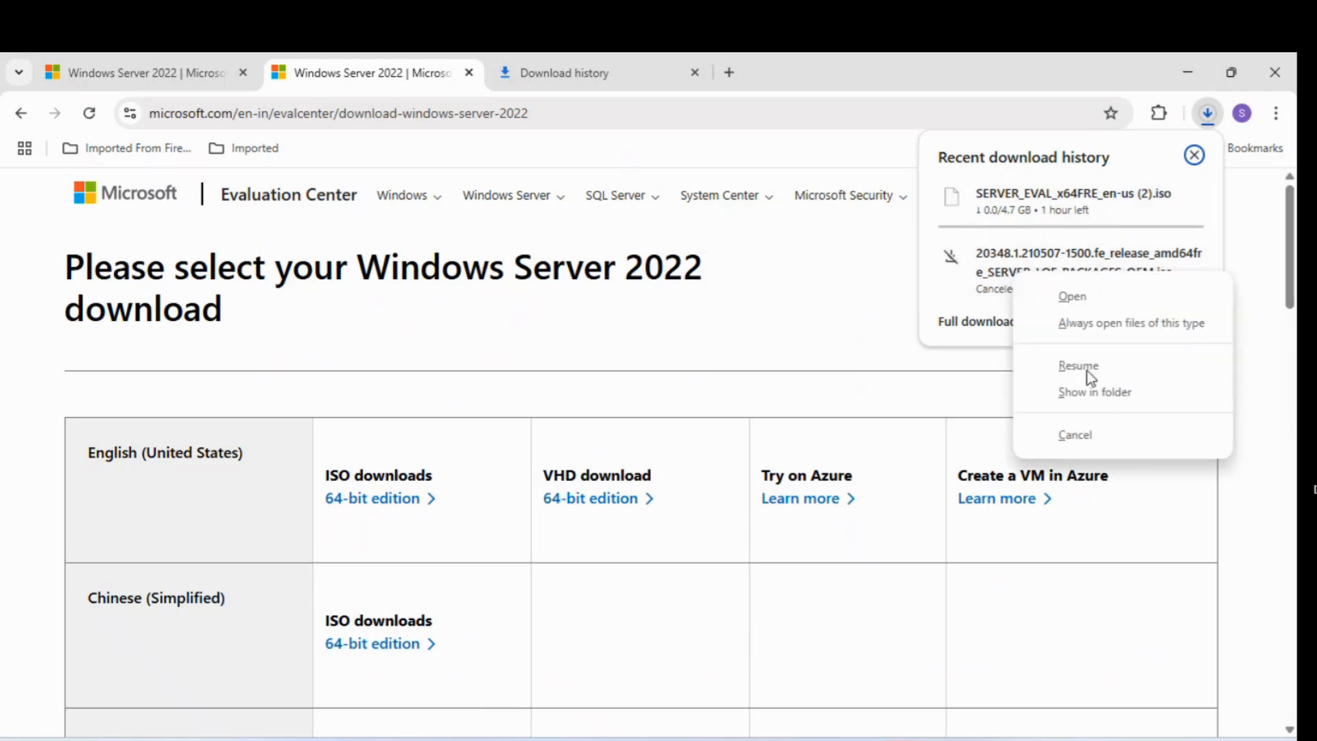
{"action": "left_click", "coordinate": [782, 307]}
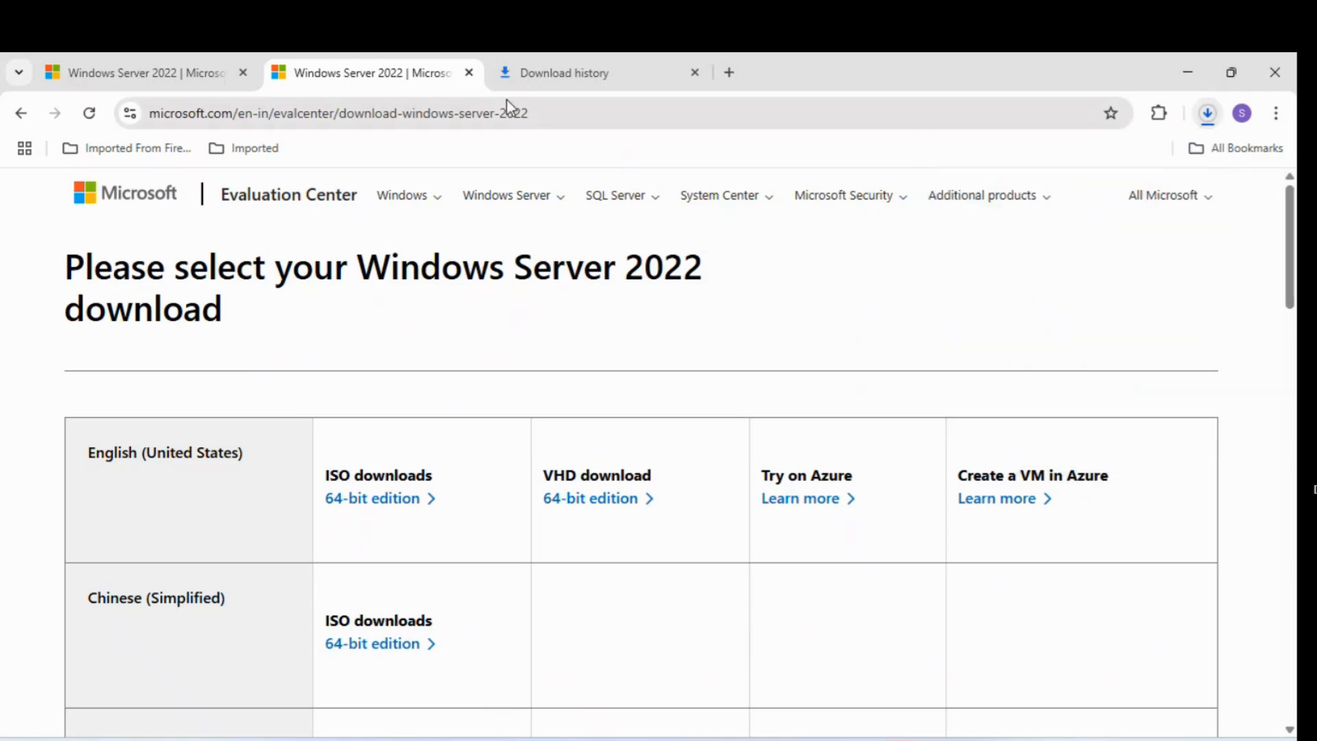
{"action": "left_click", "coordinate": [379, 501]}
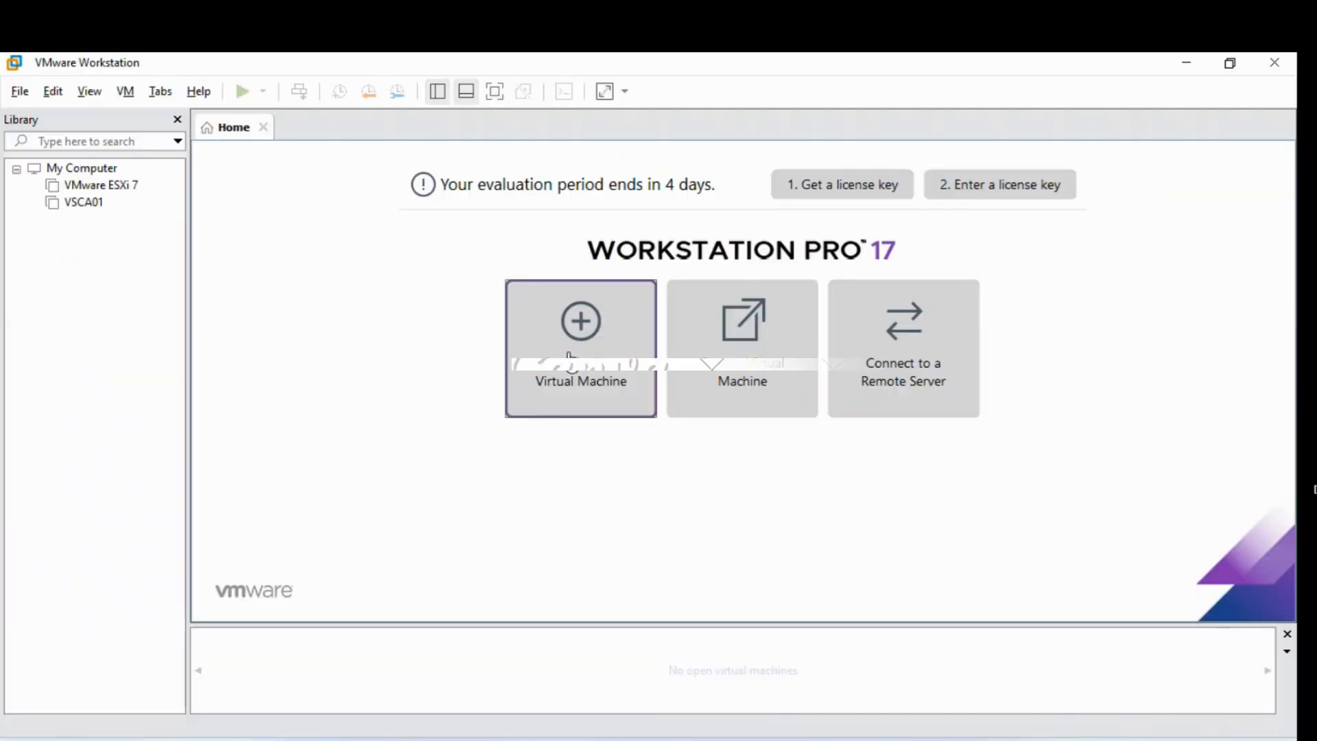
In VMware Workstation, start a new virtual machine with the typical configuration and choose to install the operating system later.
{"action": "left_click", "coordinate": [579, 320]}
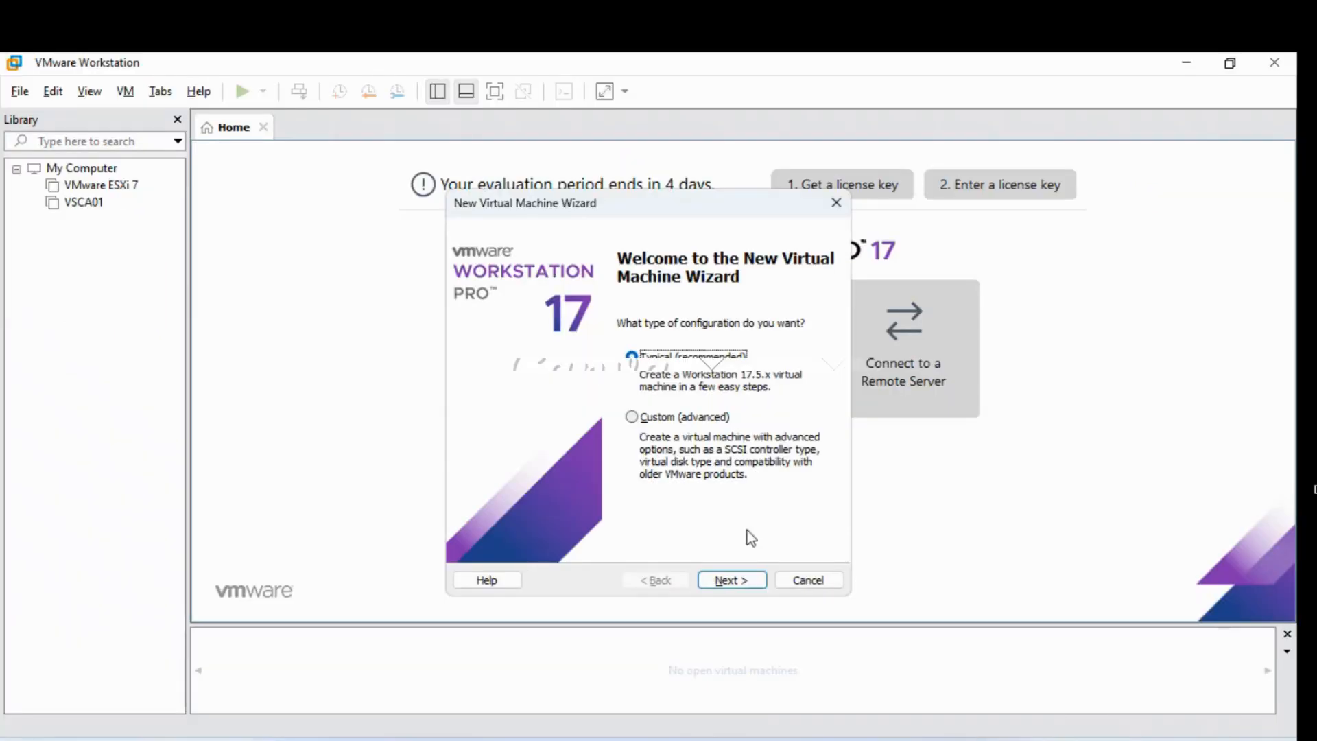
{"action": "left_click", "coordinate": [741, 579]}
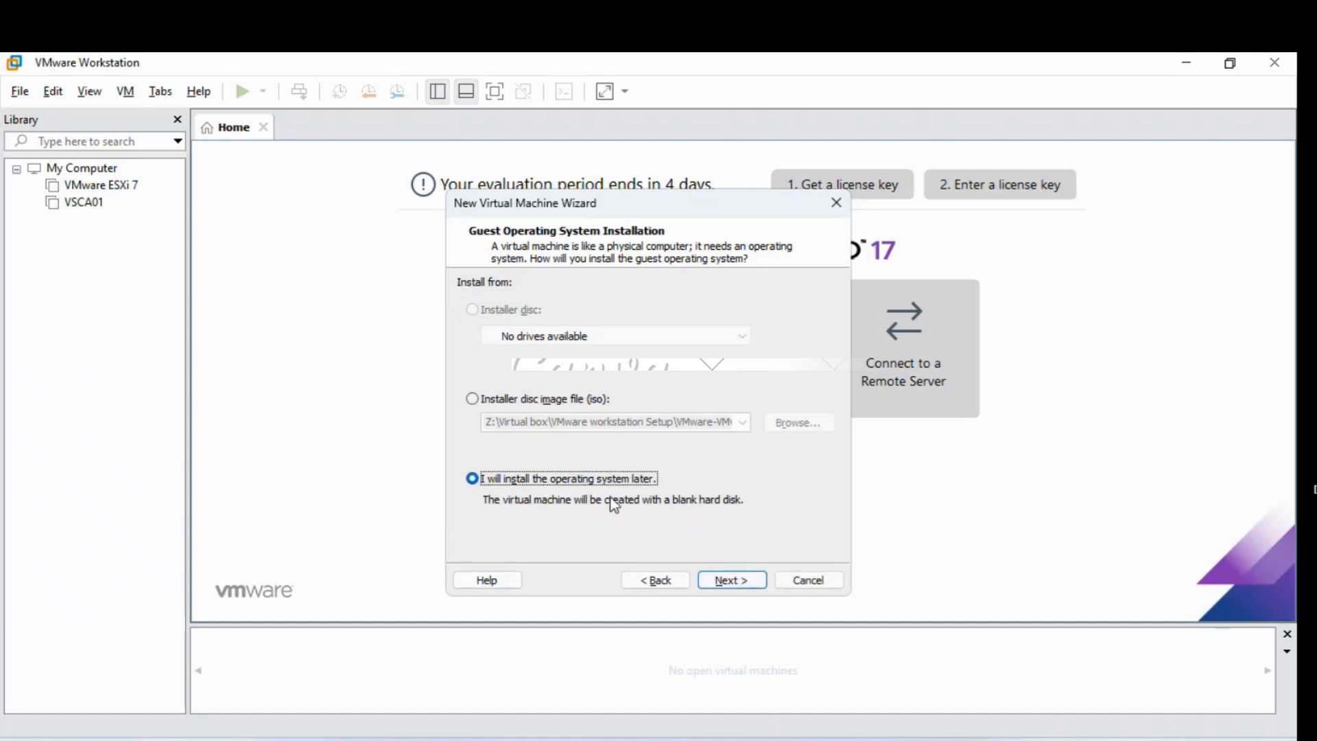
{"action": "left_click", "coordinate": [721, 580]}
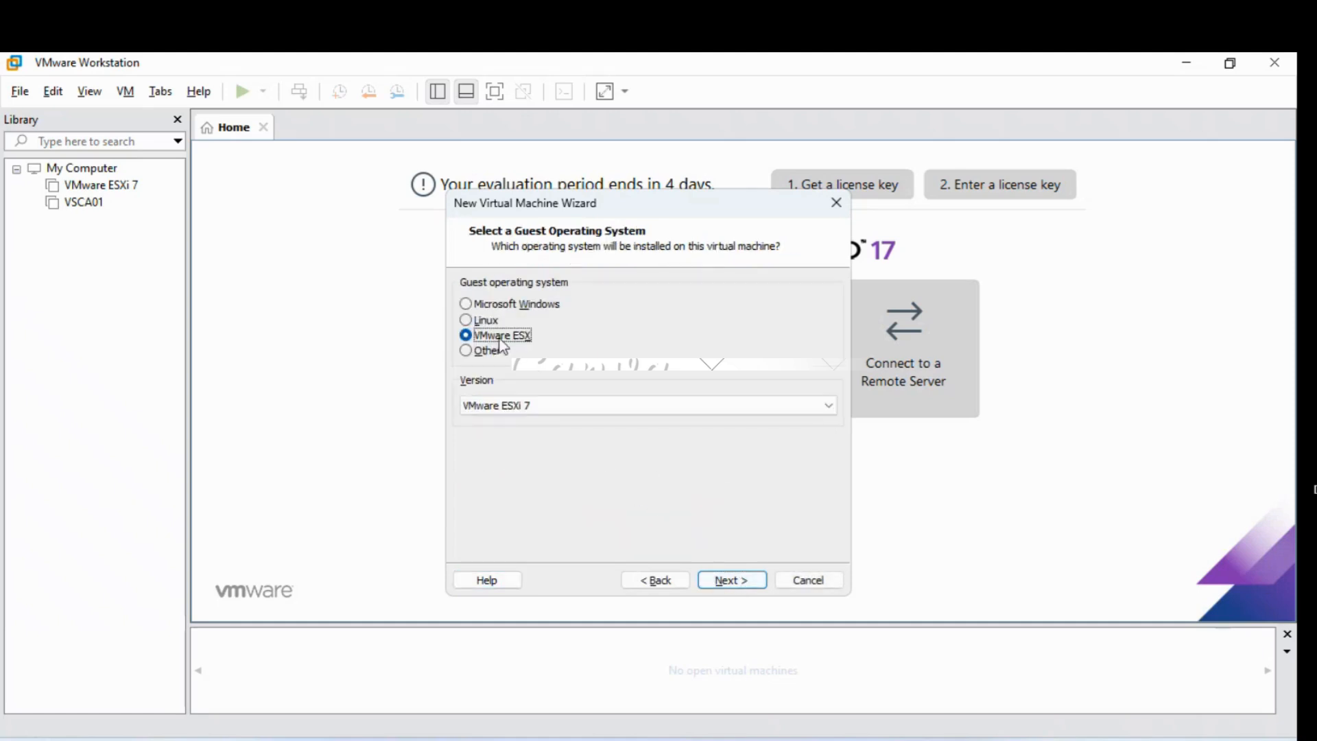
Choose Microsoft Windows as the guest operating system, with Windows Server 2022 as its version.
{"action": "left_click", "coordinate": [498, 306]}
{"action": "left_click", "coordinate": [538, 406]}
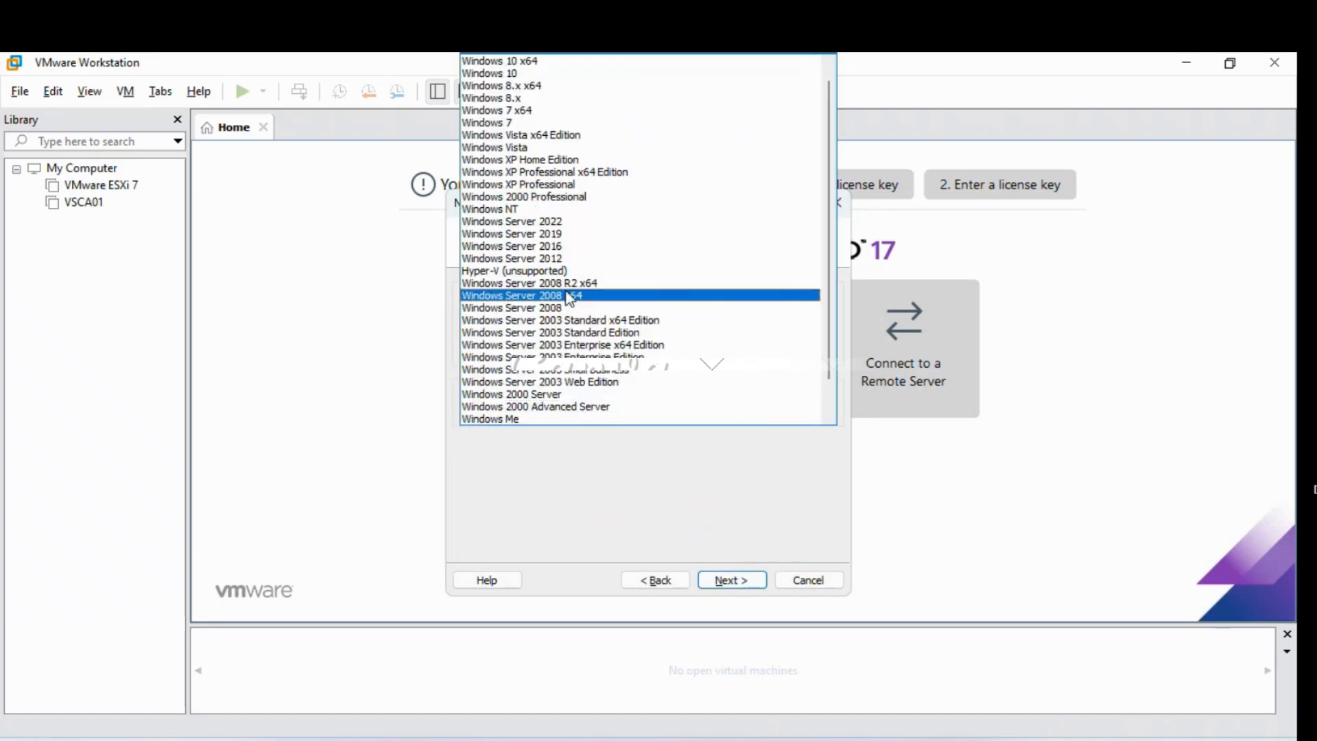
{"action": "scroll", "coordinate": [583, 309], "scroll_direction": "down", "scroll_amount": 1}
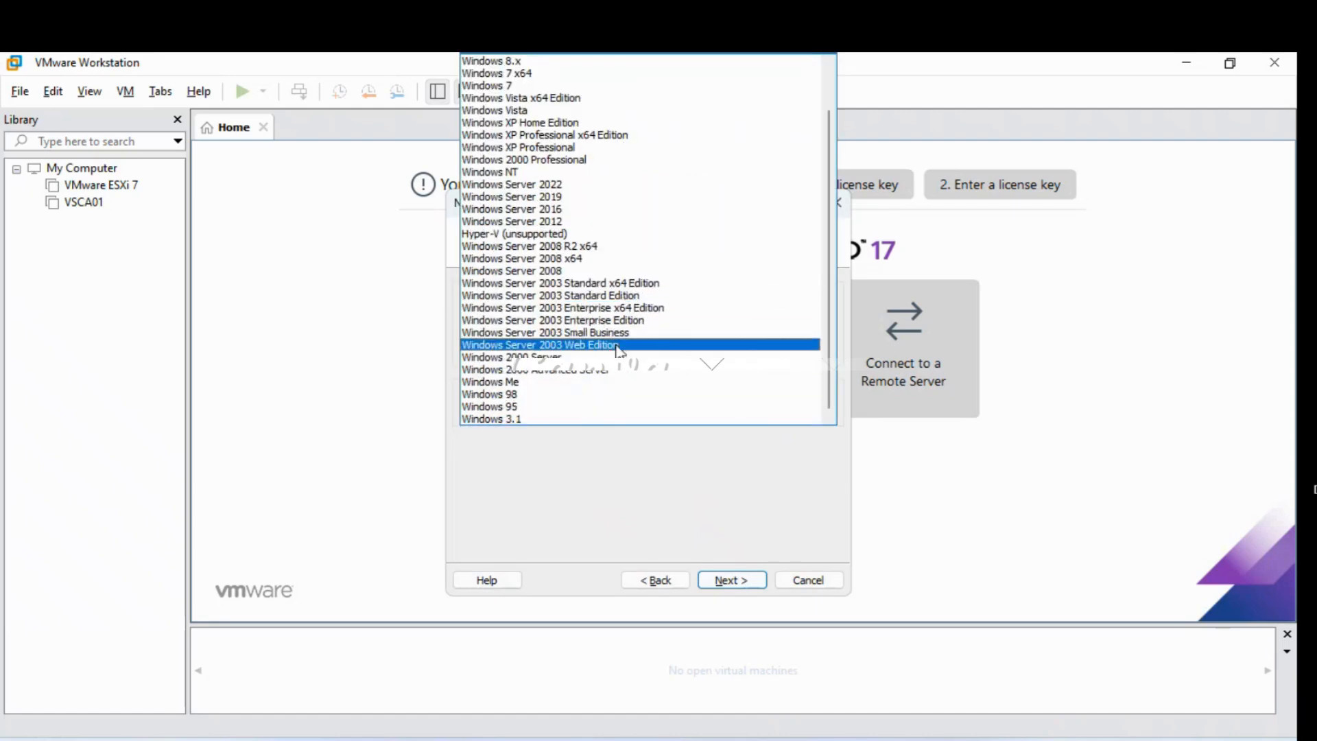
{"action": "left_click", "coordinate": [556, 185]}
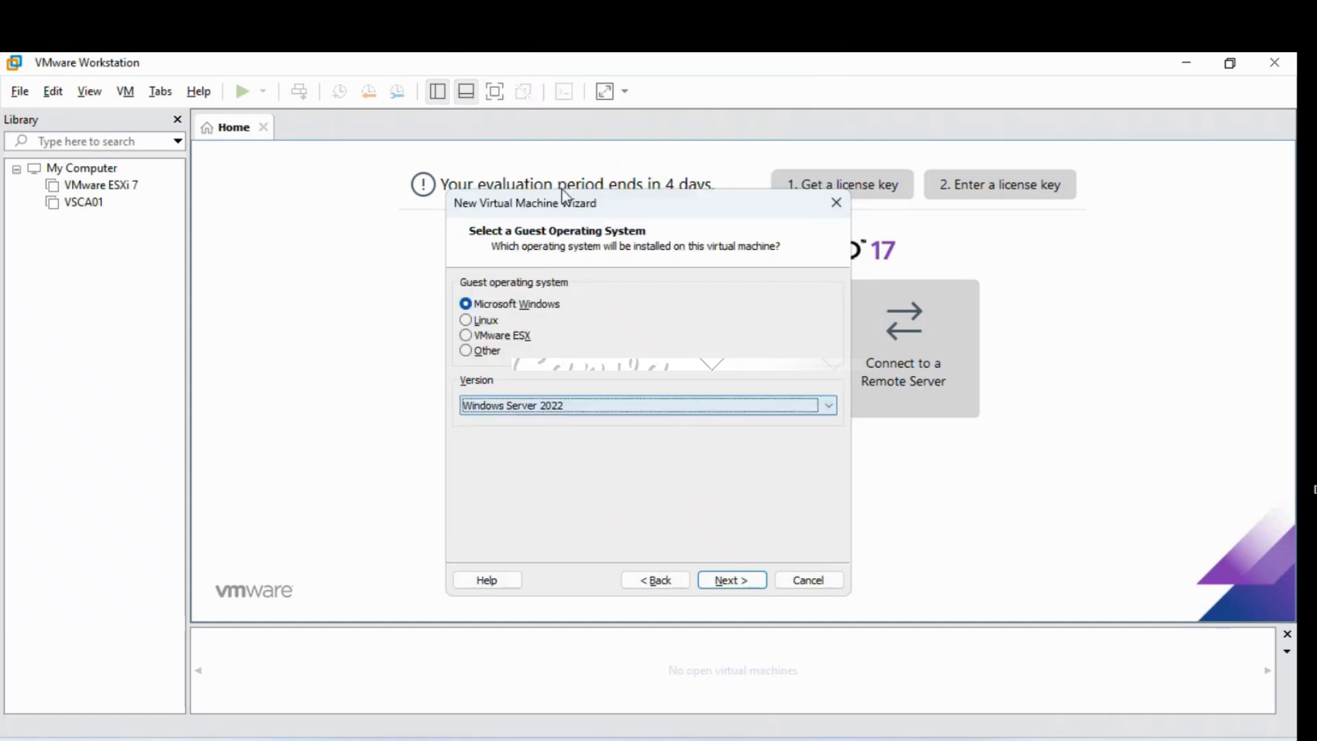
{"action": "left_click", "coordinate": [721, 581]}
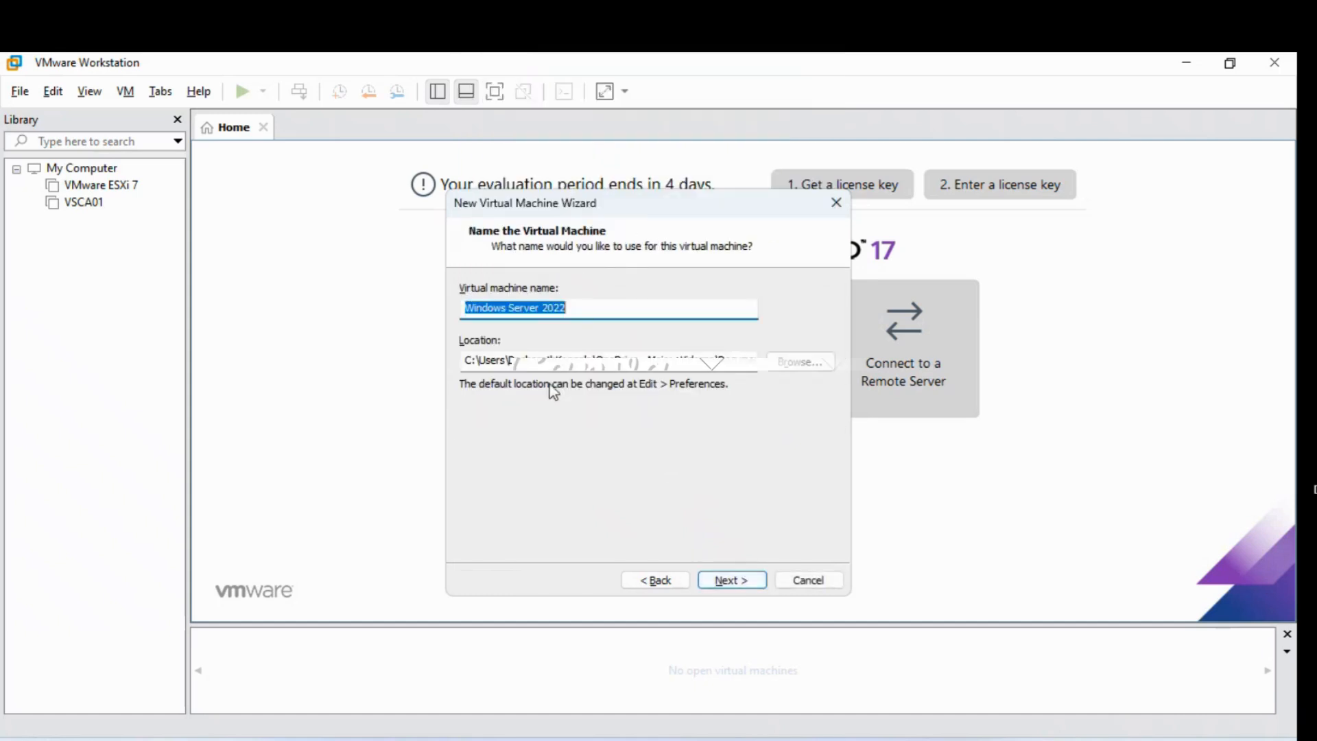
Keep the virtual machine name Windows Server 2022 and create a folder named Window server 2022 OS inside Z:\Virtual box.
{"action": "left_click", "coordinate": [591, 308]}
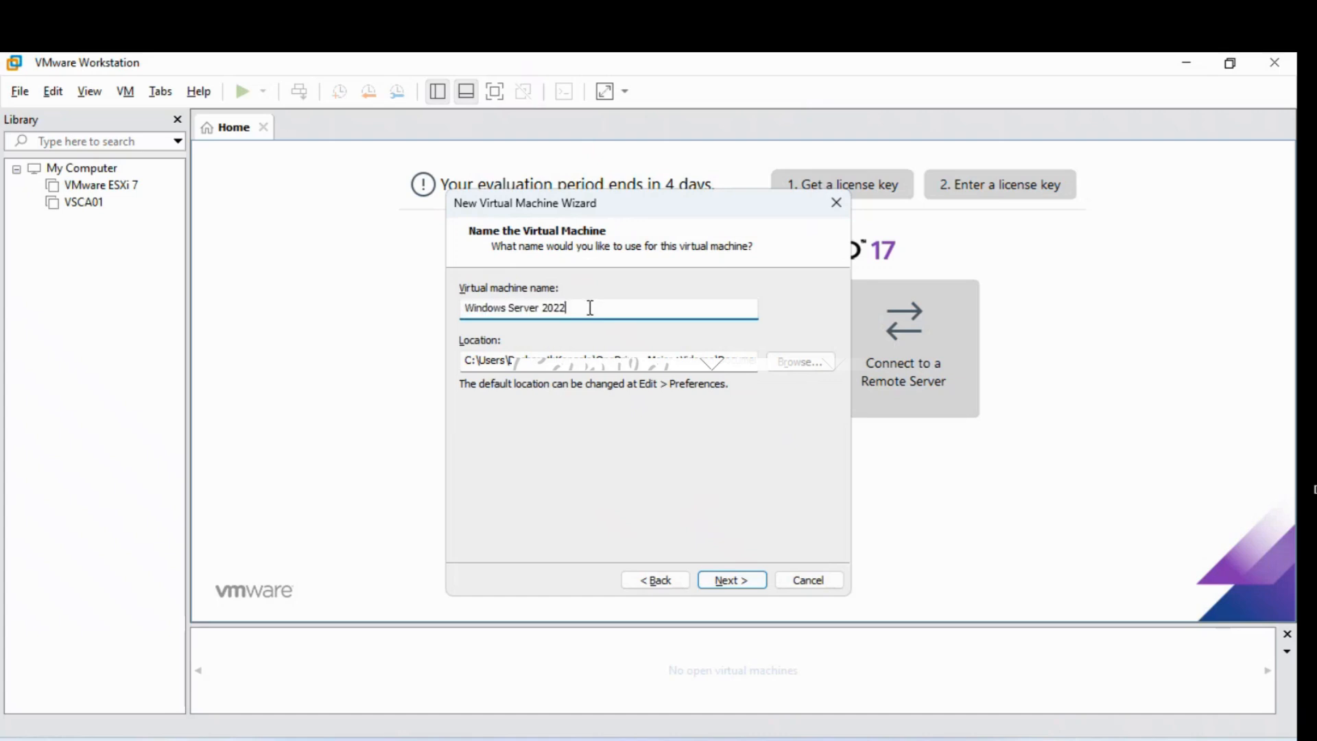
{"action": "left_click", "coordinate": [789, 364]}
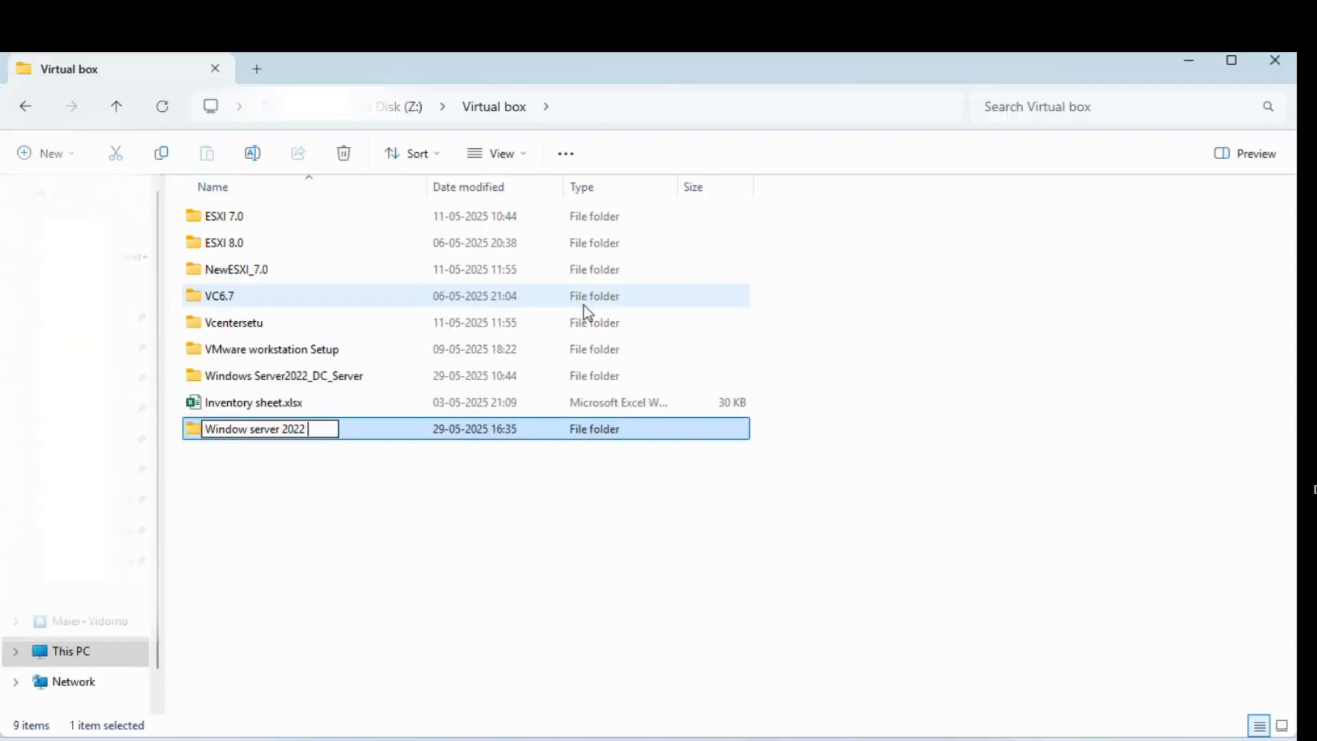
{"action": "type", "text": "OS"}
{"action": "key", "text": "Return"}
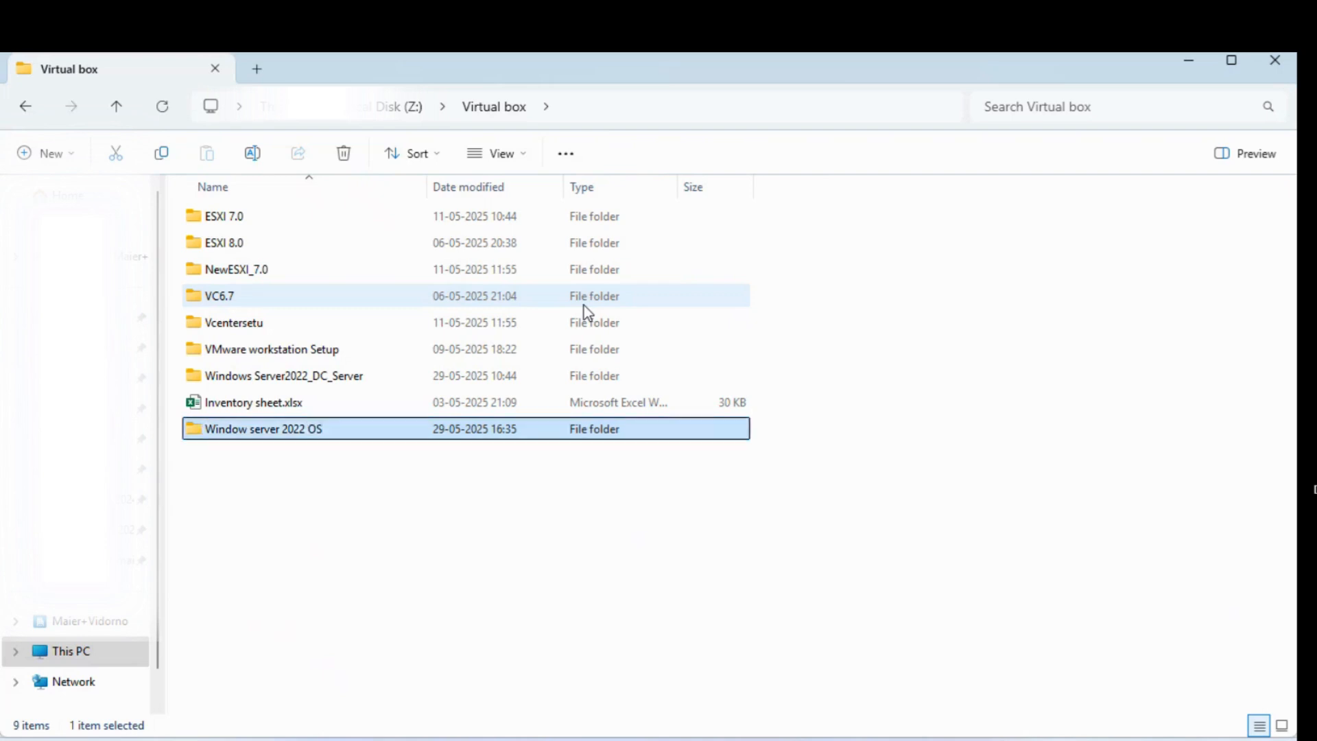
{"action": "key", "text": "Return"}
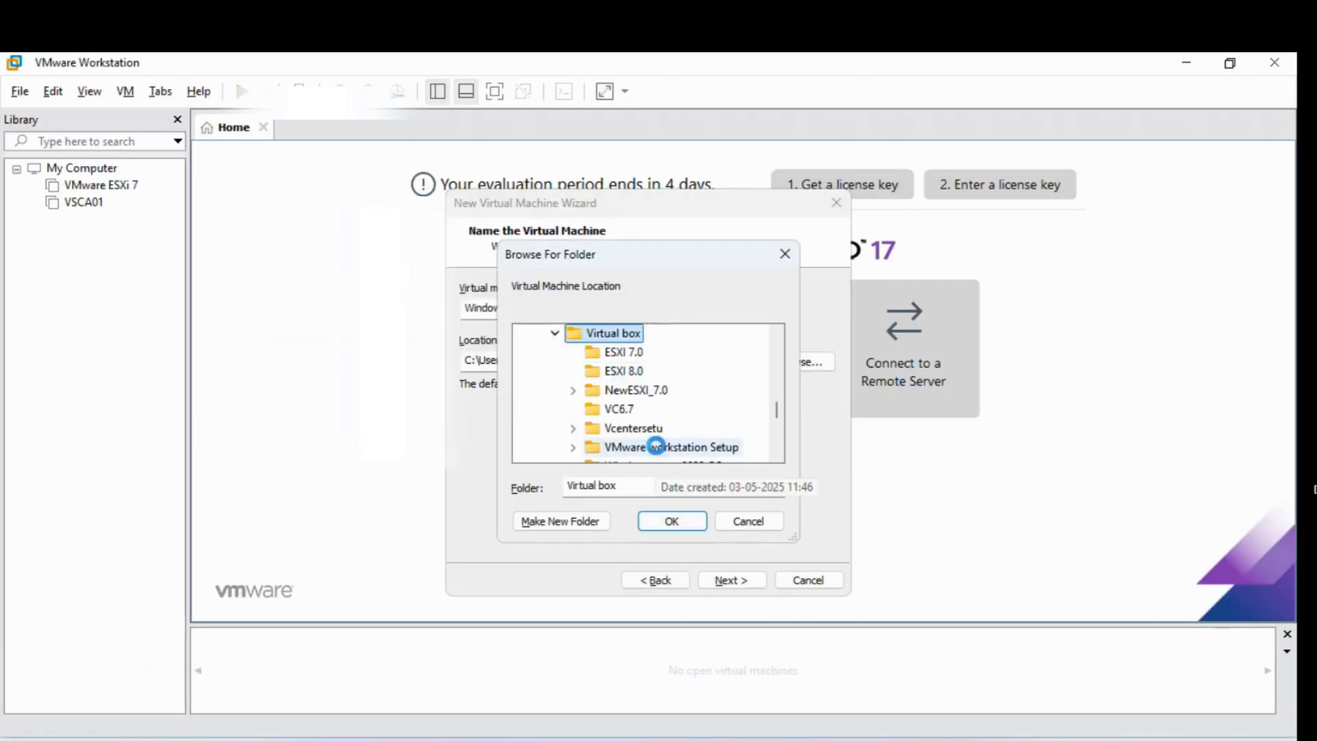
Set the virtual machine's location to Z:\Virtual box\Window server 2022 OS.
{"action": "double_click", "coordinate": [659, 447]}
{"action": "left_click", "coordinate": [662, 429]}
{"action": "left_click", "coordinate": [672, 523]}
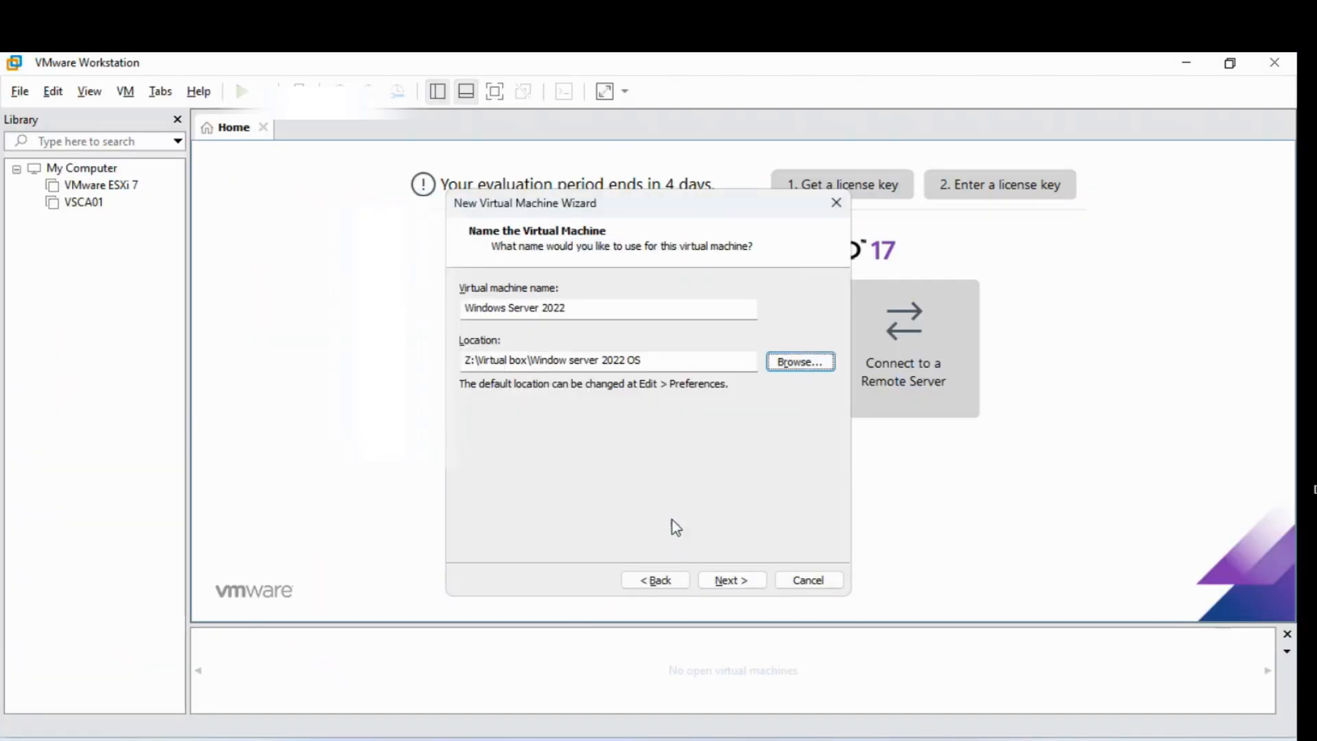
{"action": "left_click", "coordinate": [732, 580]}
Store the 60 GB virtual disk as a single file and finish creating the virtual machine.
{"action": "left_click", "coordinate": [557, 403]}
{"action": "left_click_drag", "start_coordinate": [605, 329], "coordinate": [637, 332]}
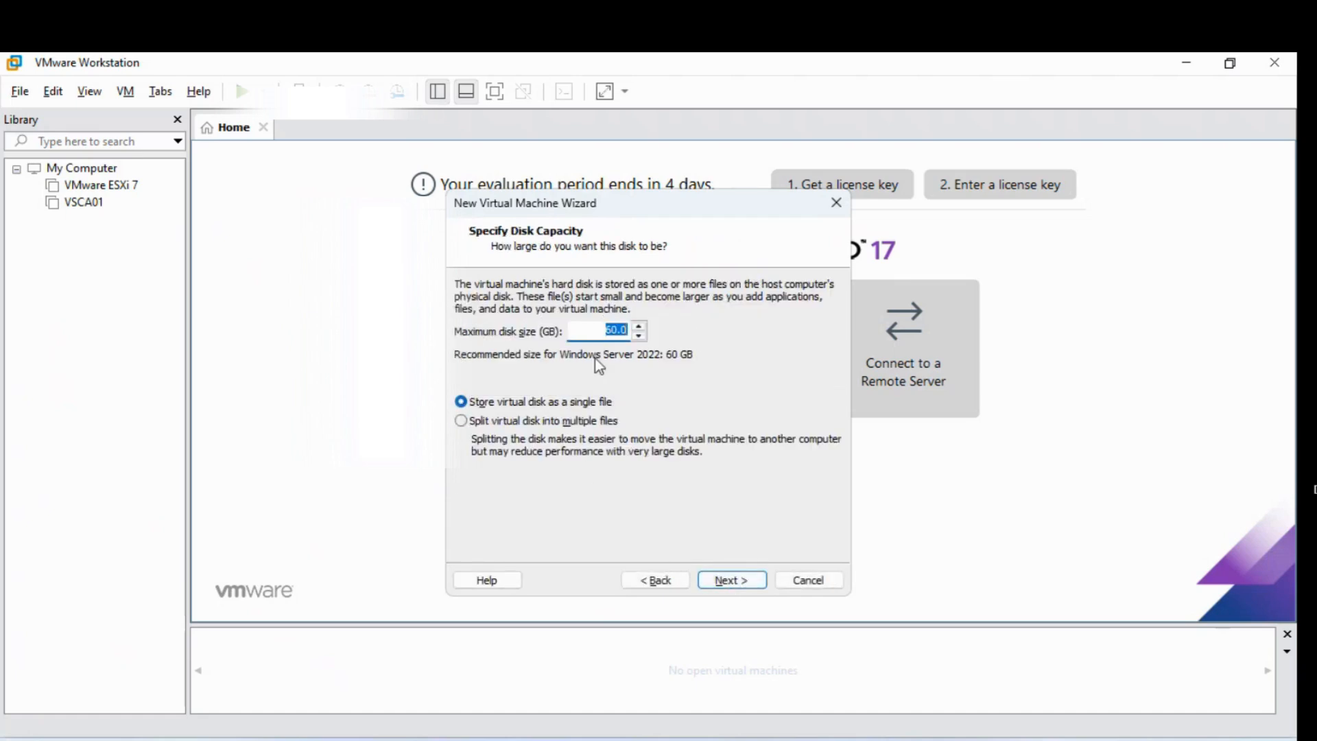
{"action": "left_click", "coordinate": [732, 589]}
{"action": "left_click", "coordinate": [655, 580]}
{"action": "left_click", "coordinate": [732, 590]}
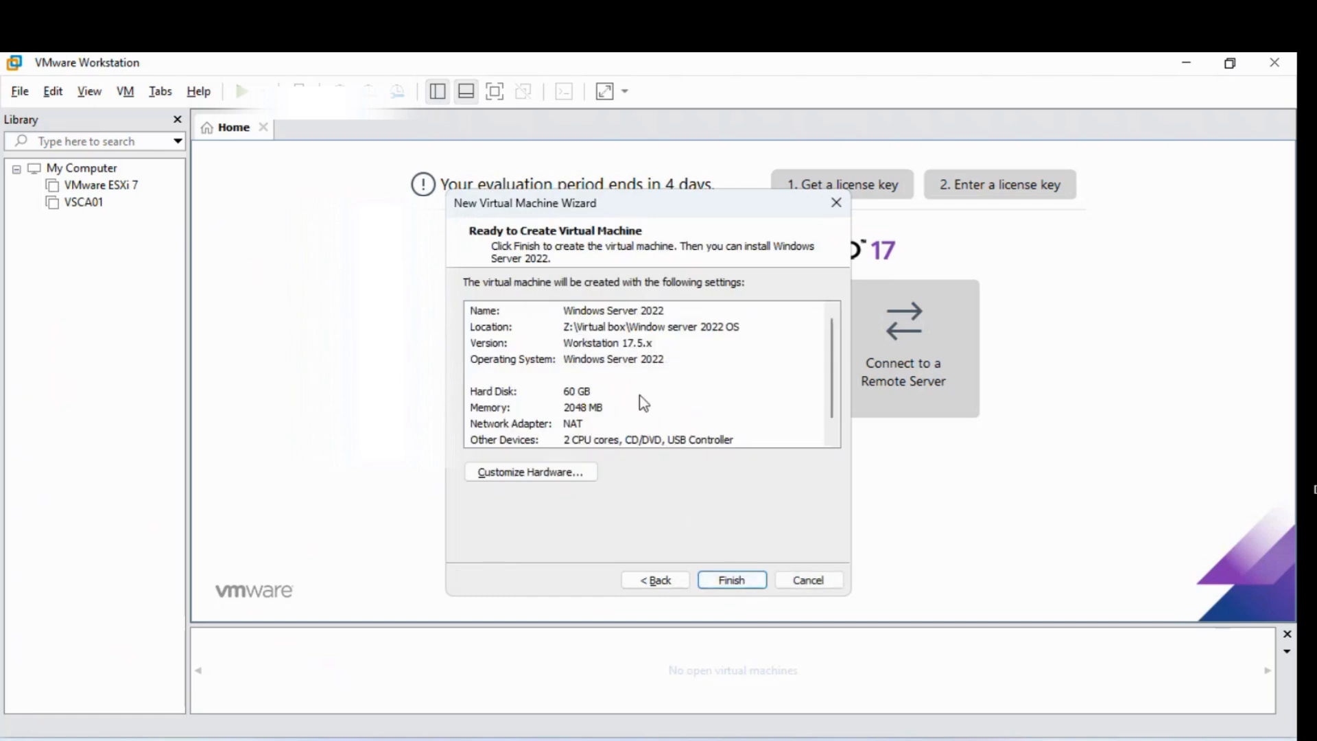
{"action": "left_click", "coordinate": [726, 582]}
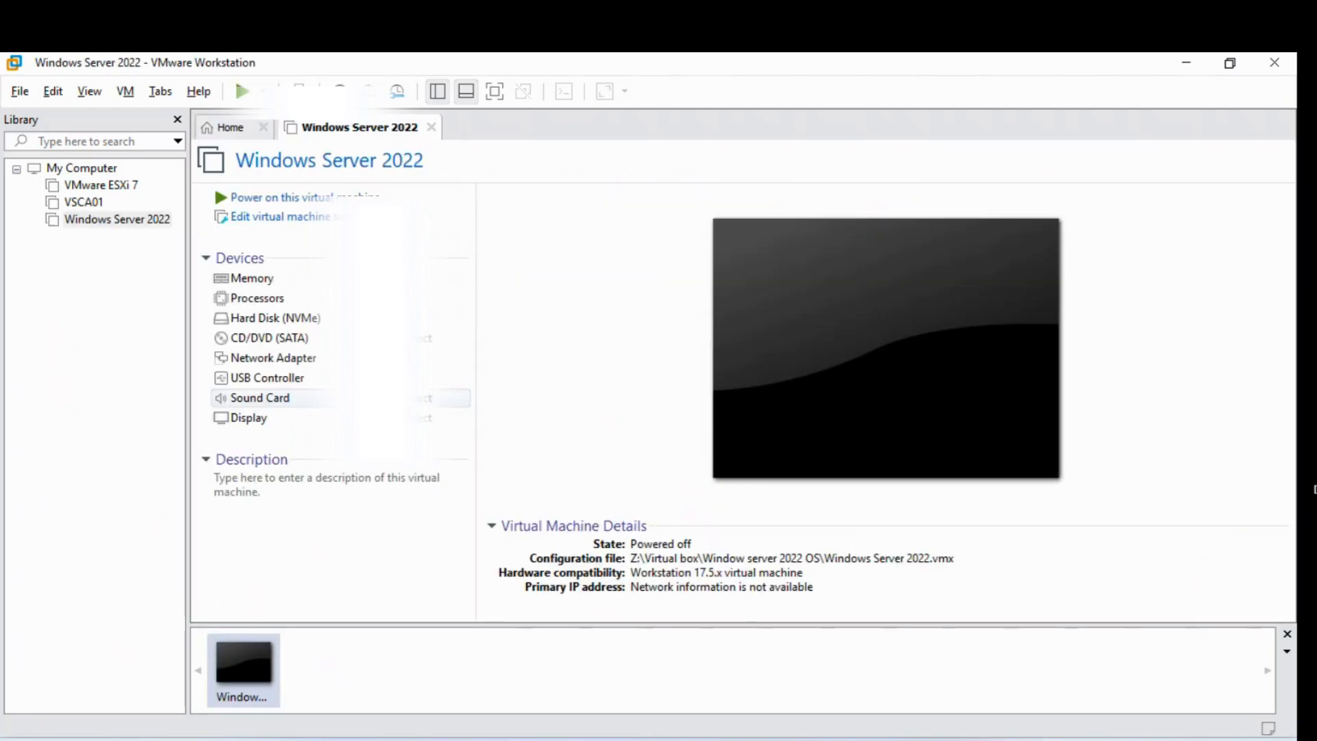
Set the virtual machine's CD/DVD drive to use the ISO image SERVER_EVAL_x64FRE_en-us (1).iso from Downloads.
{"action": "left_click", "coordinate": [293, 217]}
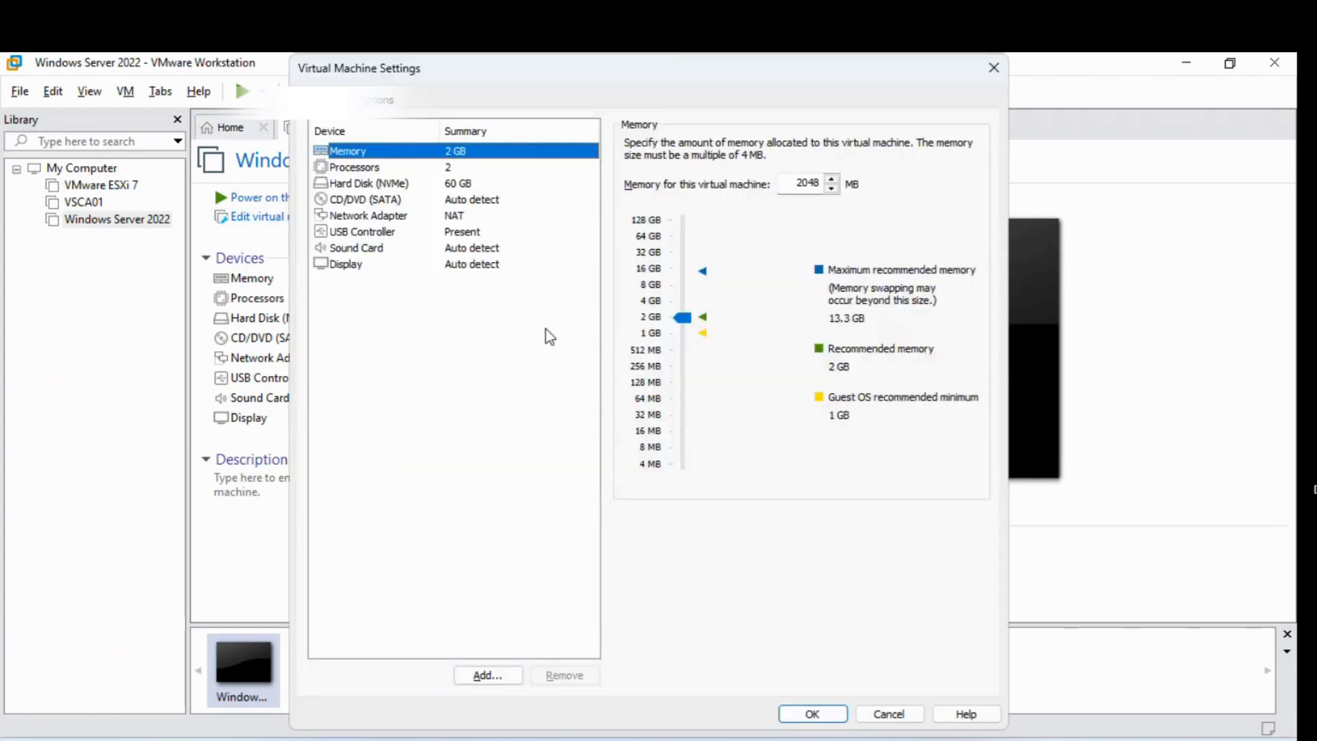
{"action": "left_click", "coordinate": [397, 201]}
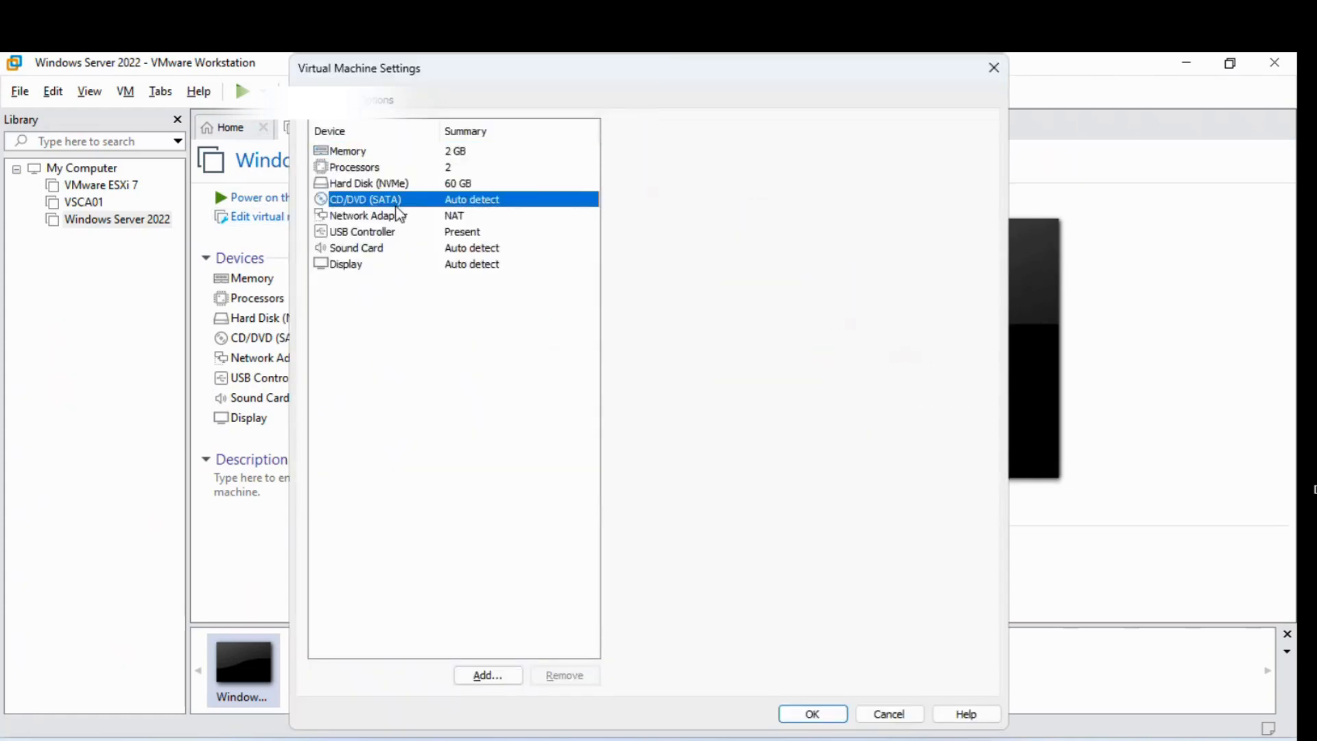
{"action": "left_click", "coordinate": [655, 261]}
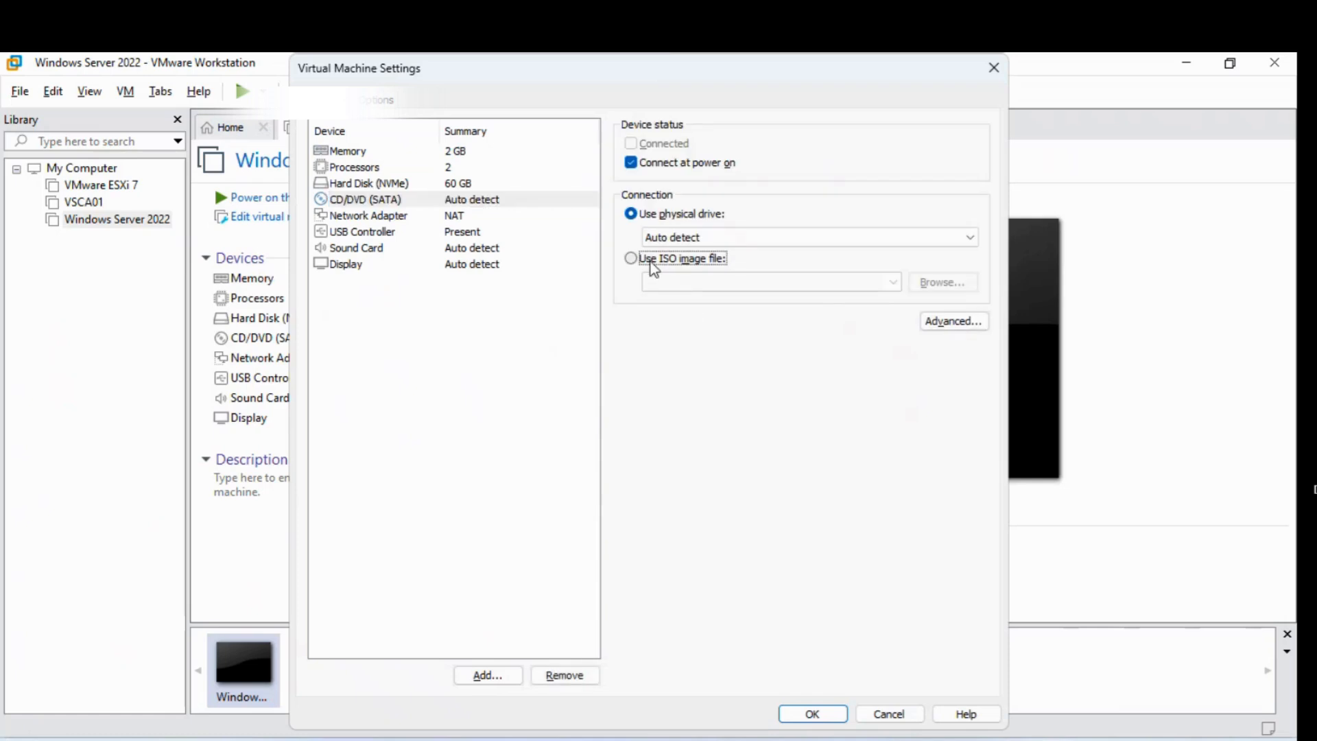
{"action": "left_click", "coordinate": [944, 283]}
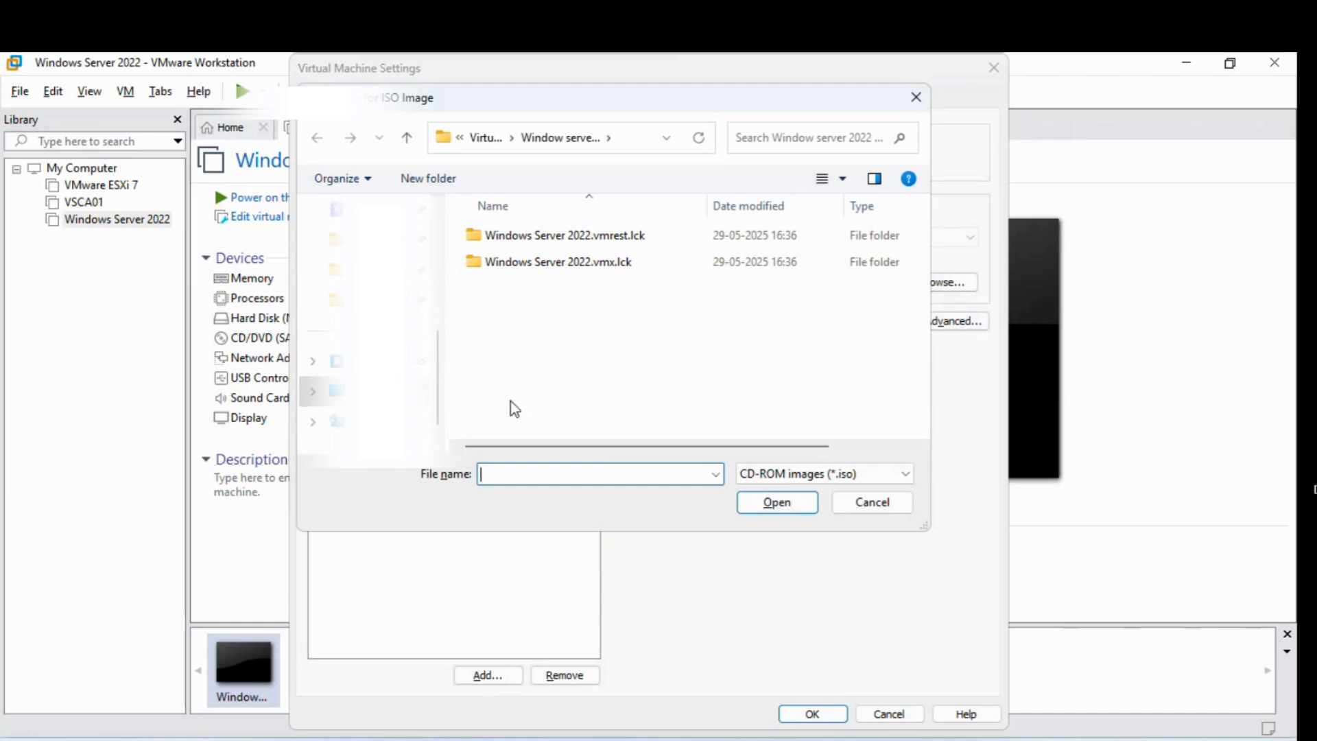
{"action": "left_click", "coordinate": [336, 366]}
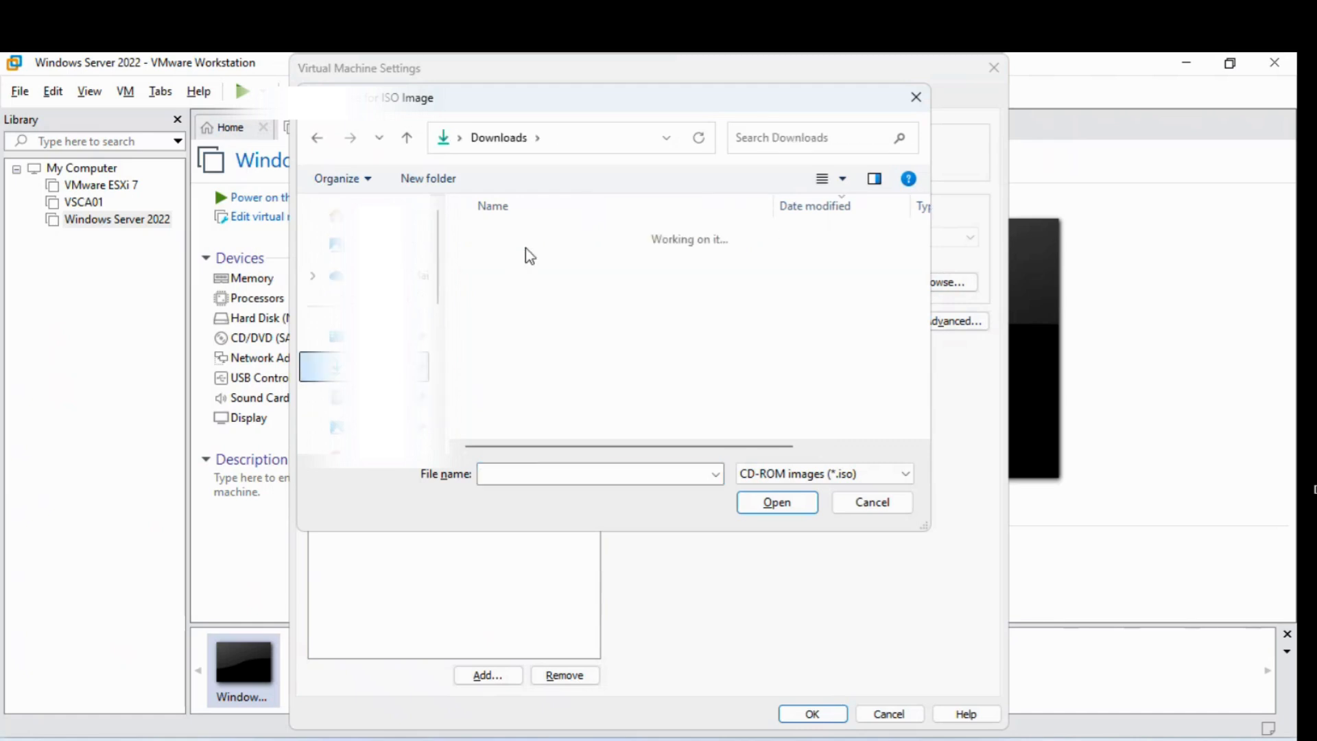
{"action": "left_click", "coordinate": [538, 268]}
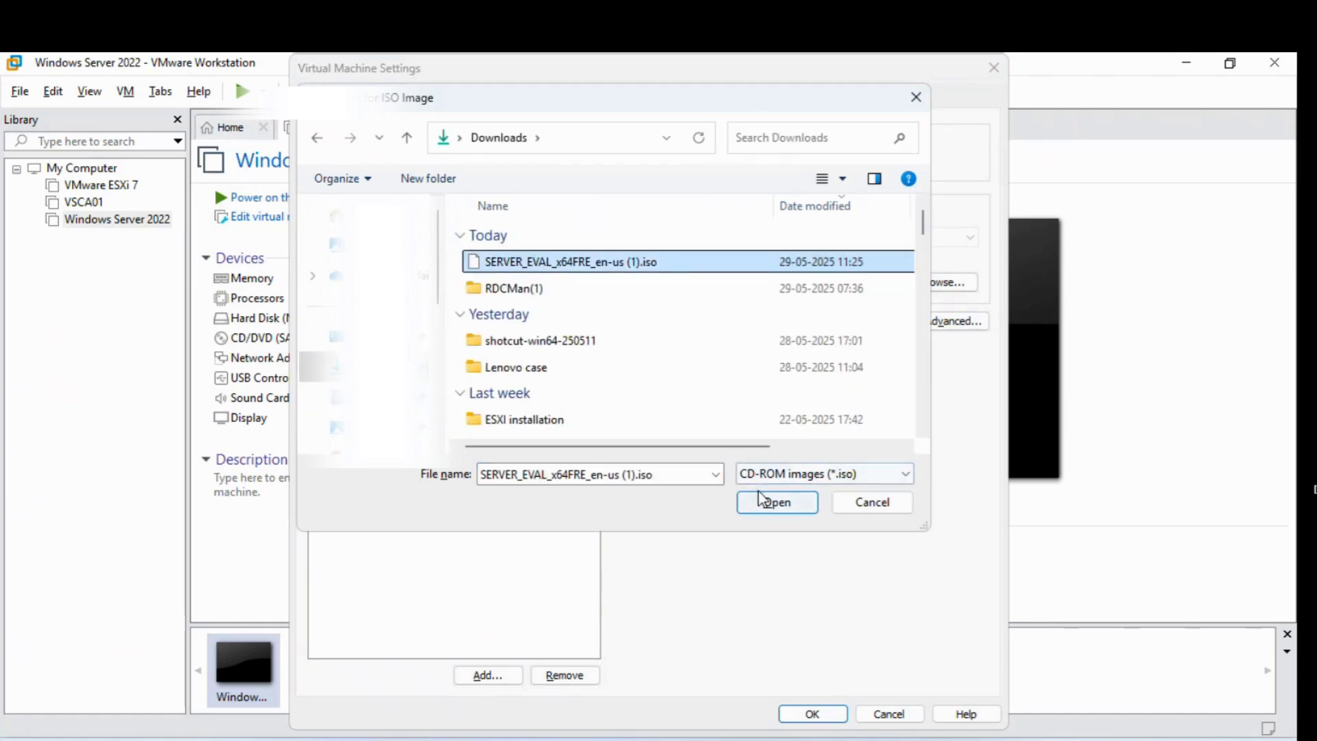
{"action": "left_click", "coordinate": [769, 501]}
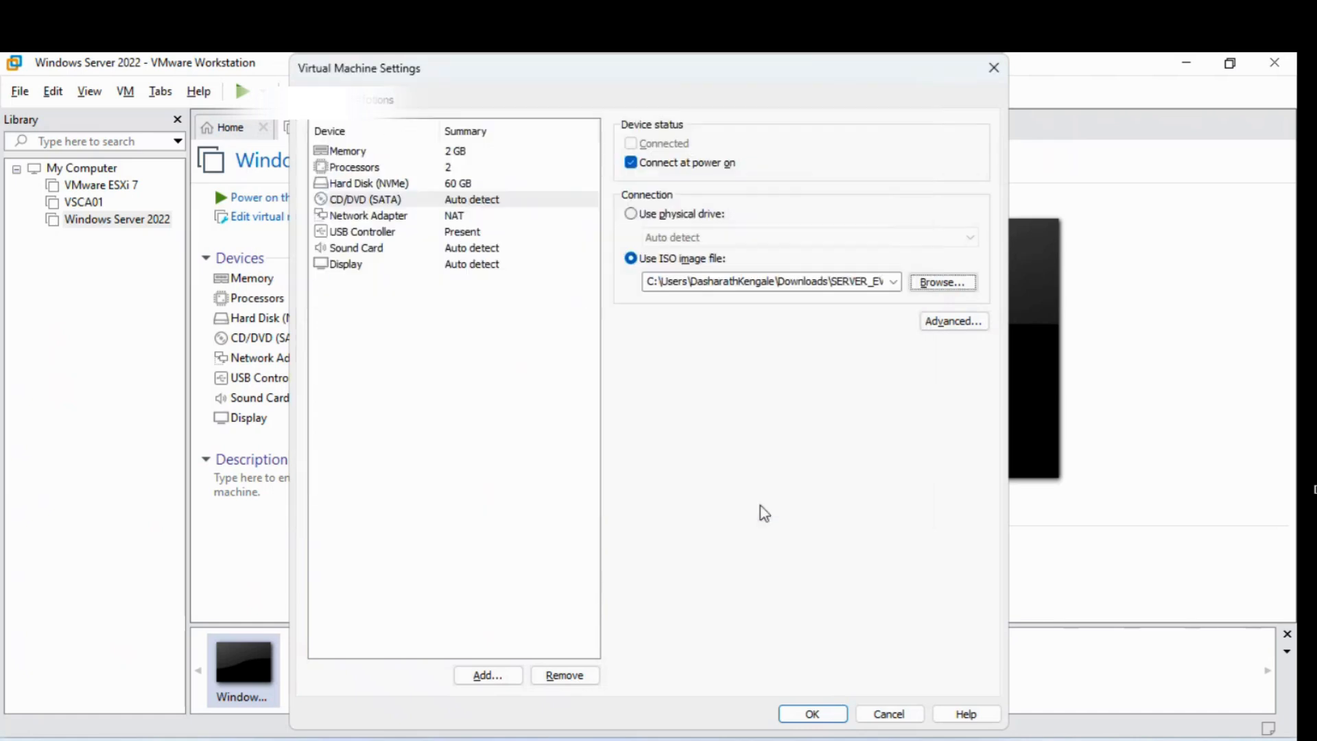
{"action": "left_click", "coordinate": [804, 711]}
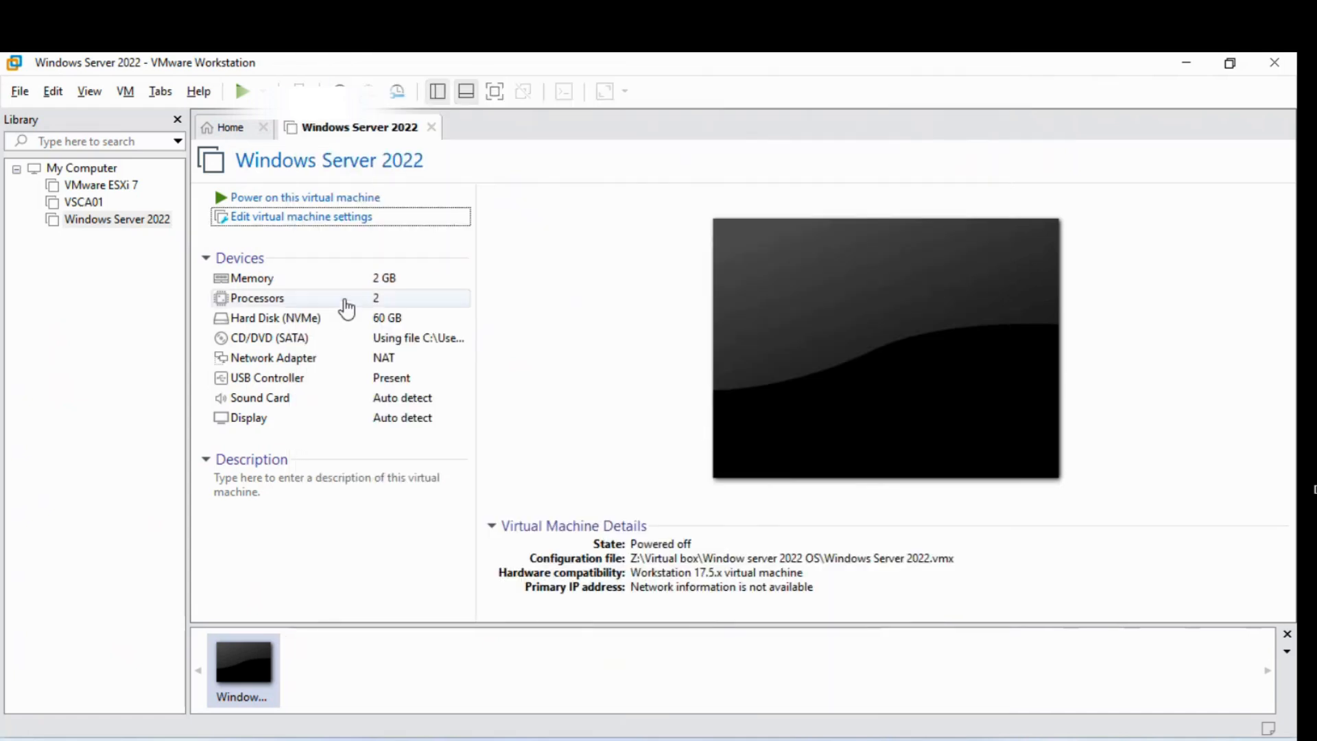
Set the virtual machine's memory to 4096 MB and power it on.
{"action": "left_click", "coordinate": [323, 278]}
{"action": "left_click", "coordinate": [326, 218]}
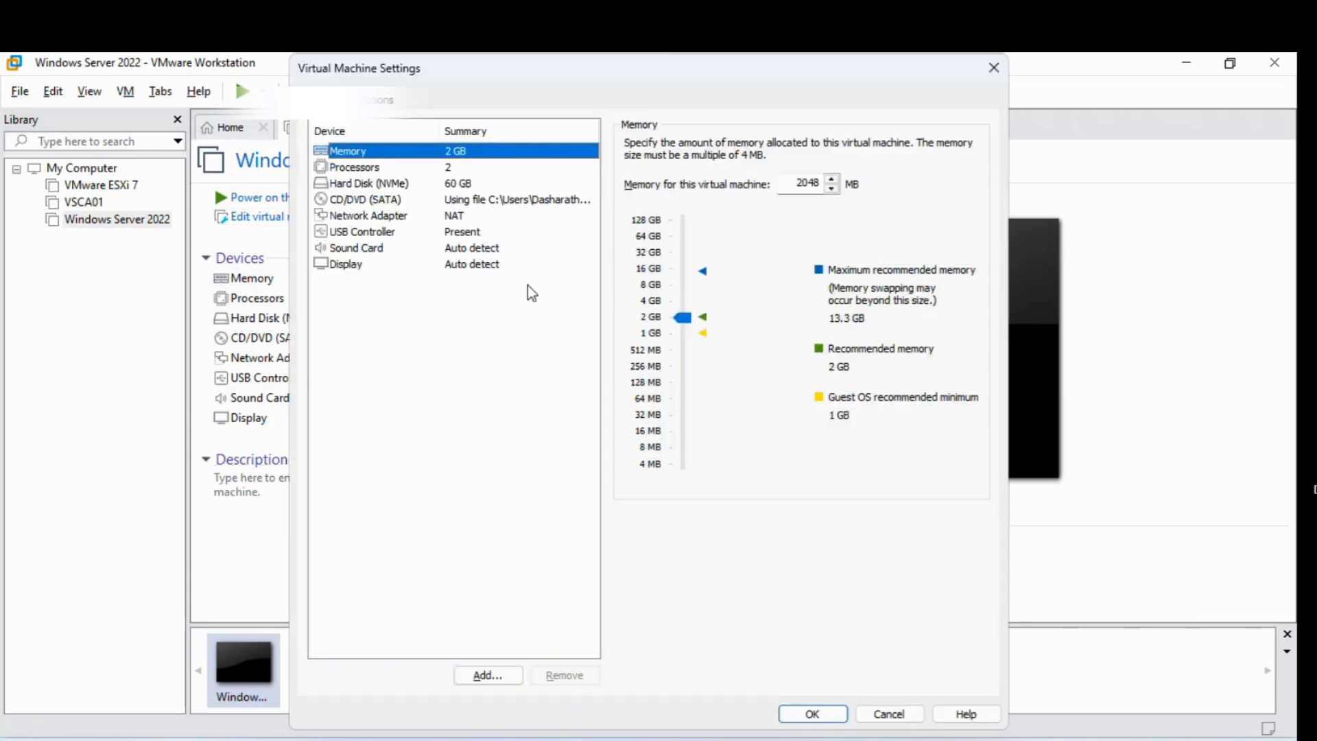
{"action": "left_click", "coordinate": [430, 171]}
{"action": "left_click", "coordinate": [434, 152]}
{"action": "left_click_drag", "start_coordinate": [696, 317], "coordinate": [689, 300]}
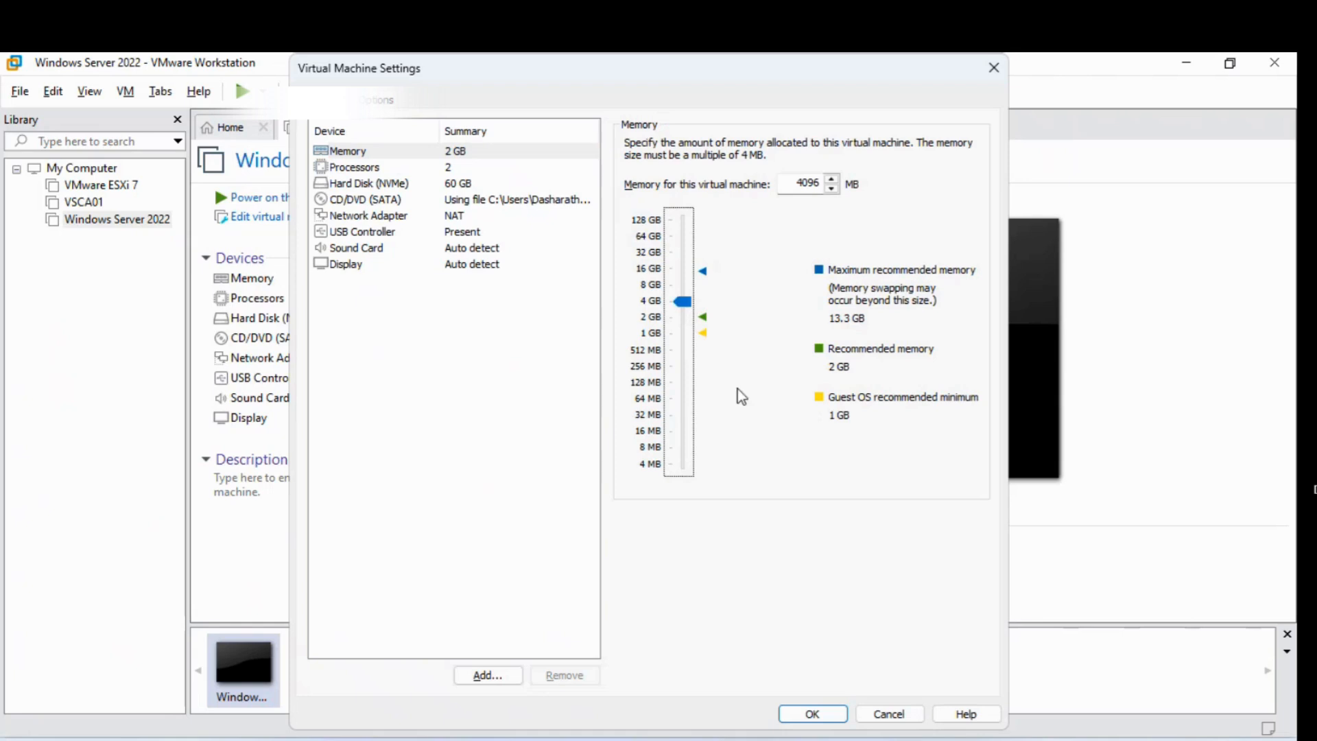
{"action": "left_click", "coordinate": [812, 714]}
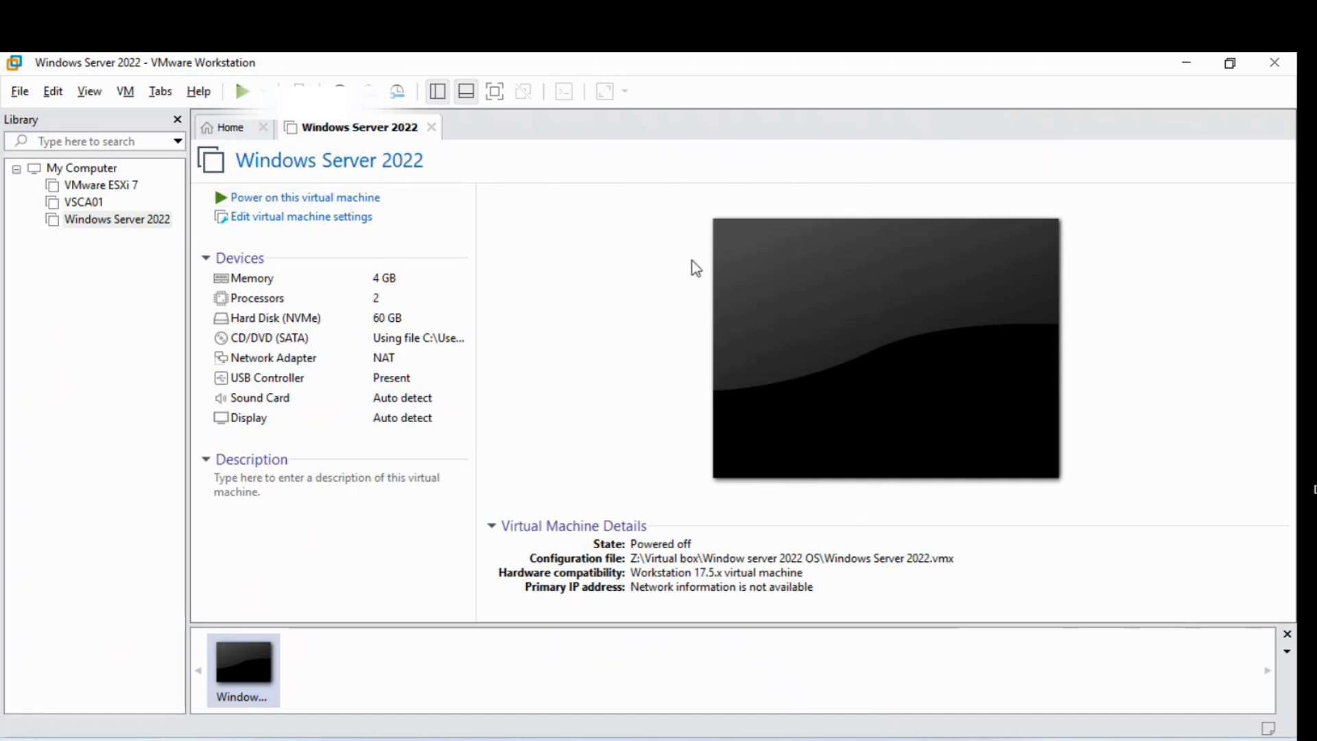
{"action": "left_click", "coordinate": [363, 199]}
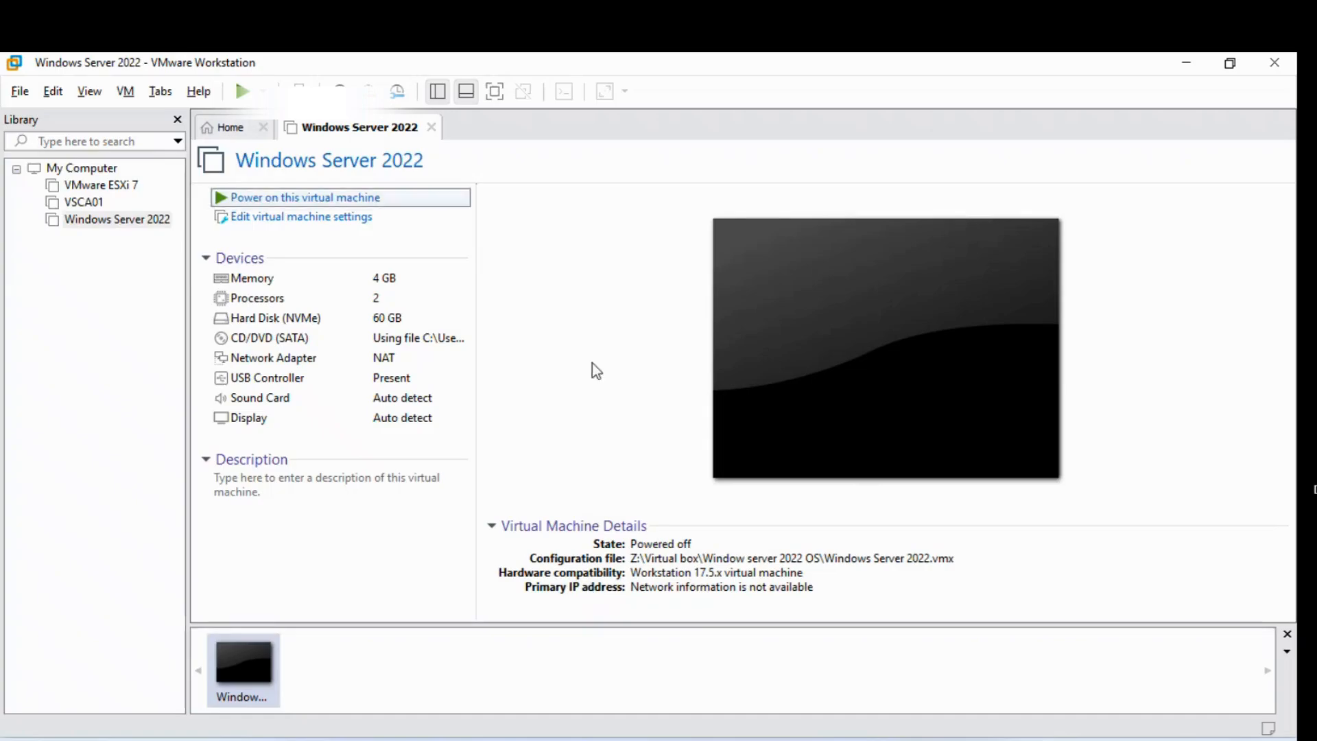
Open the Windows Services console and jump to the services whose names start with V.
{"action": "key", "text": "Return"}
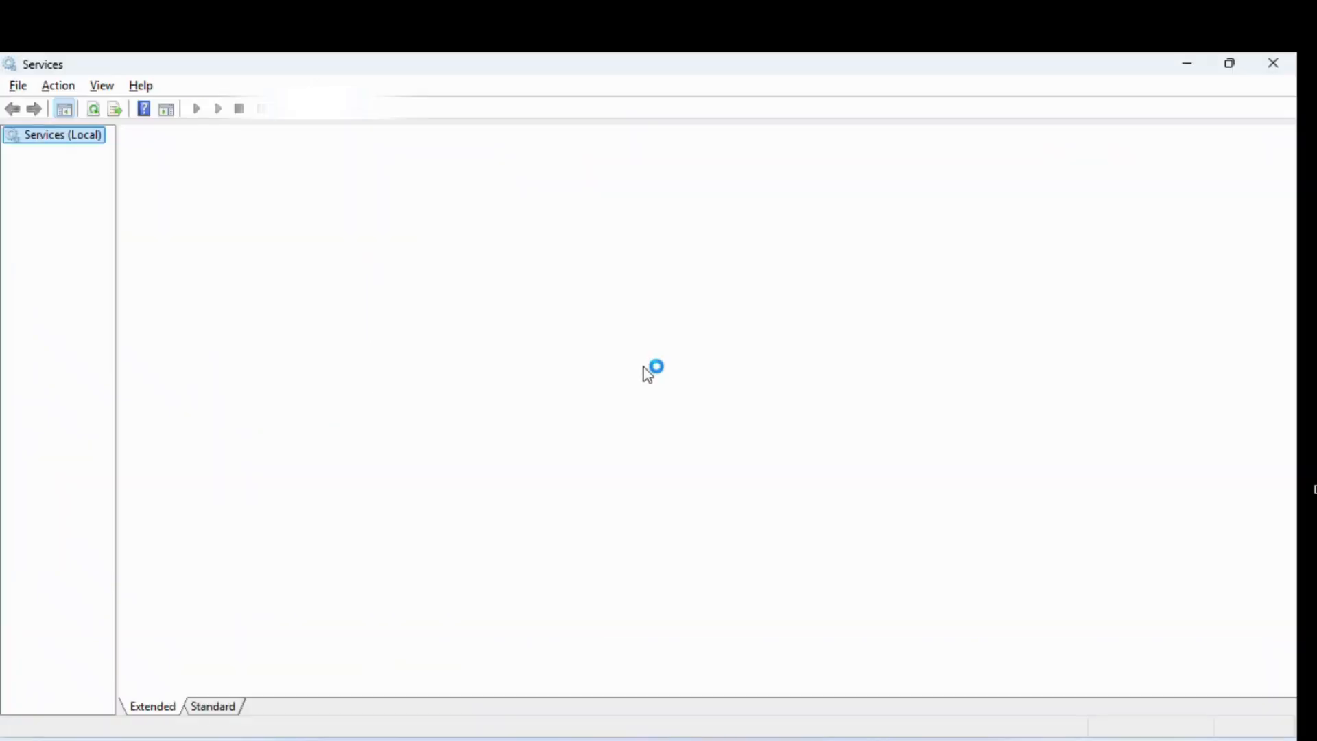
{"action": "left_click", "coordinate": [444, 328]}
{"action": "key", "text": "v"}
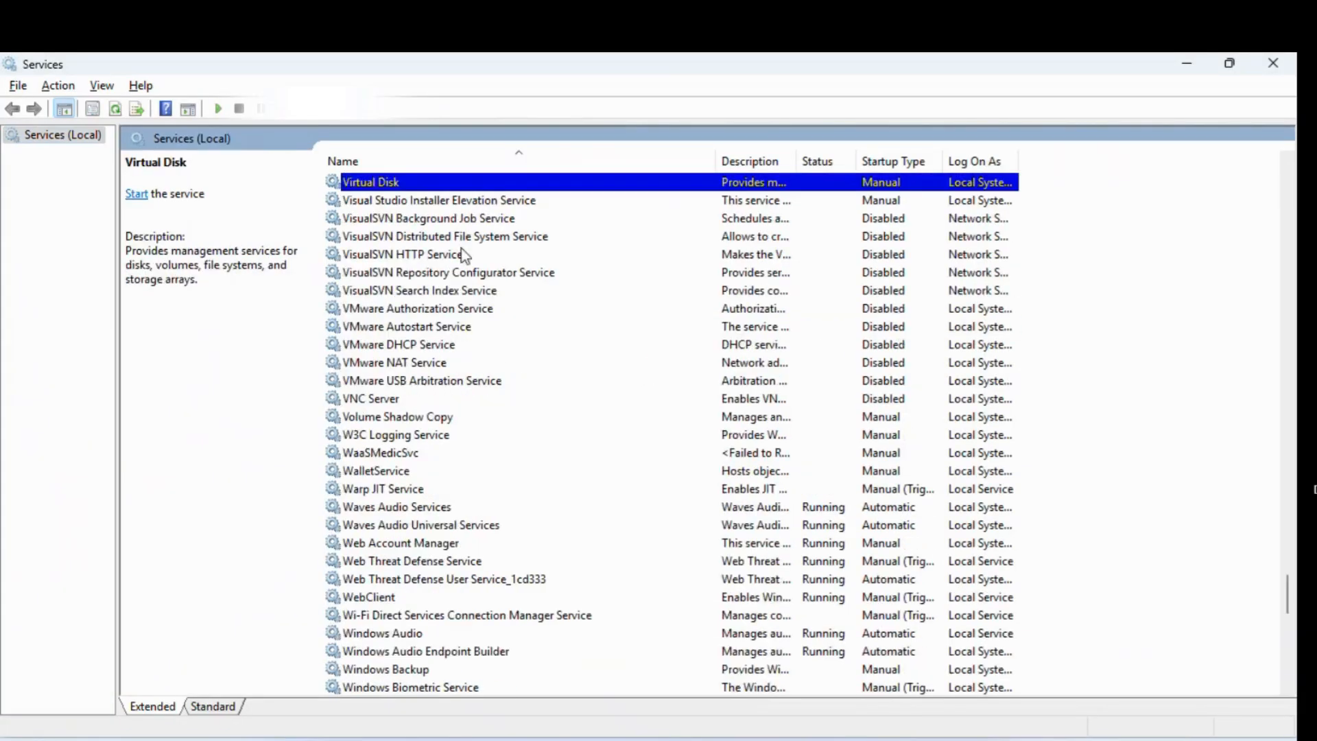
Set the VMware Authorization Service's startup type to Automatic and start the service.
{"action": "left_click", "coordinate": [415, 308]}
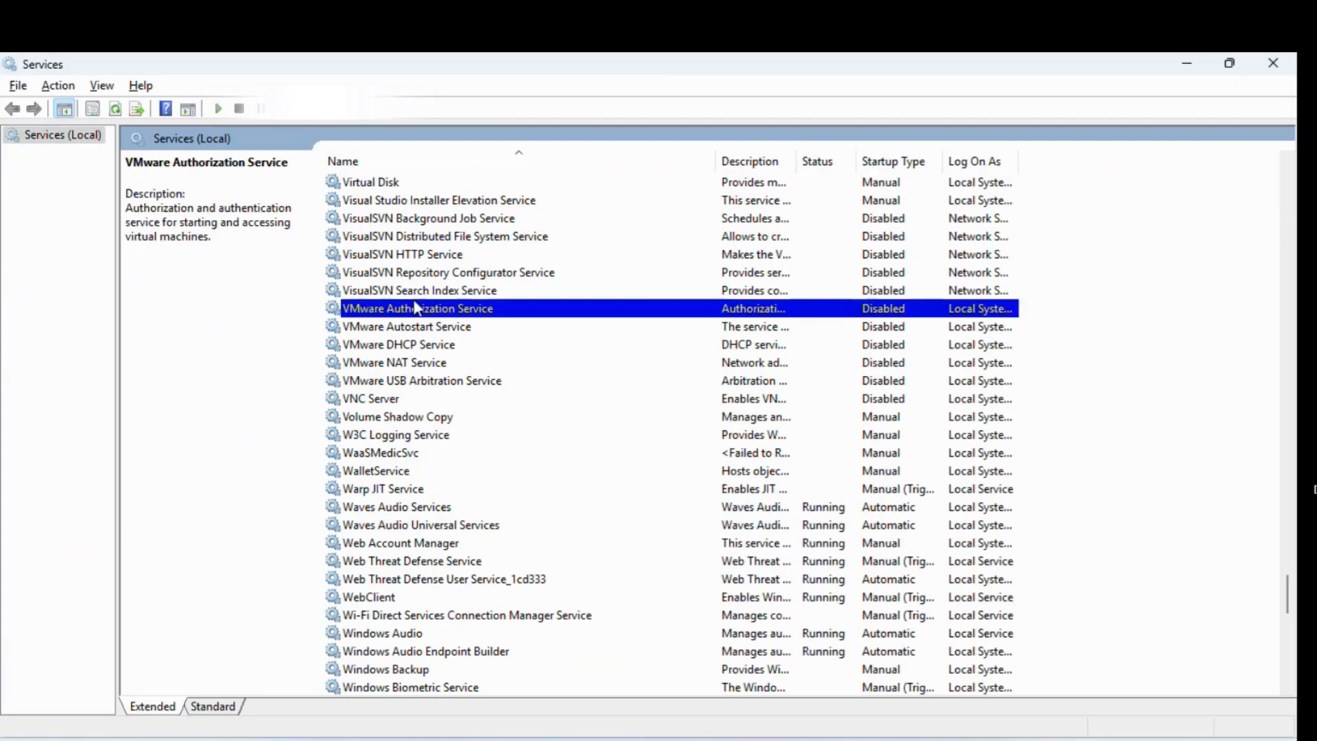
{"action": "key", "text": "Return"}
{"action": "left_click", "coordinate": [580, 386]}
{"action": "left_click", "coordinate": [587, 411]}
{"action": "left_click", "coordinate": [795, 596]}
{"action": "left_click", "coordinate": [516, 473]}
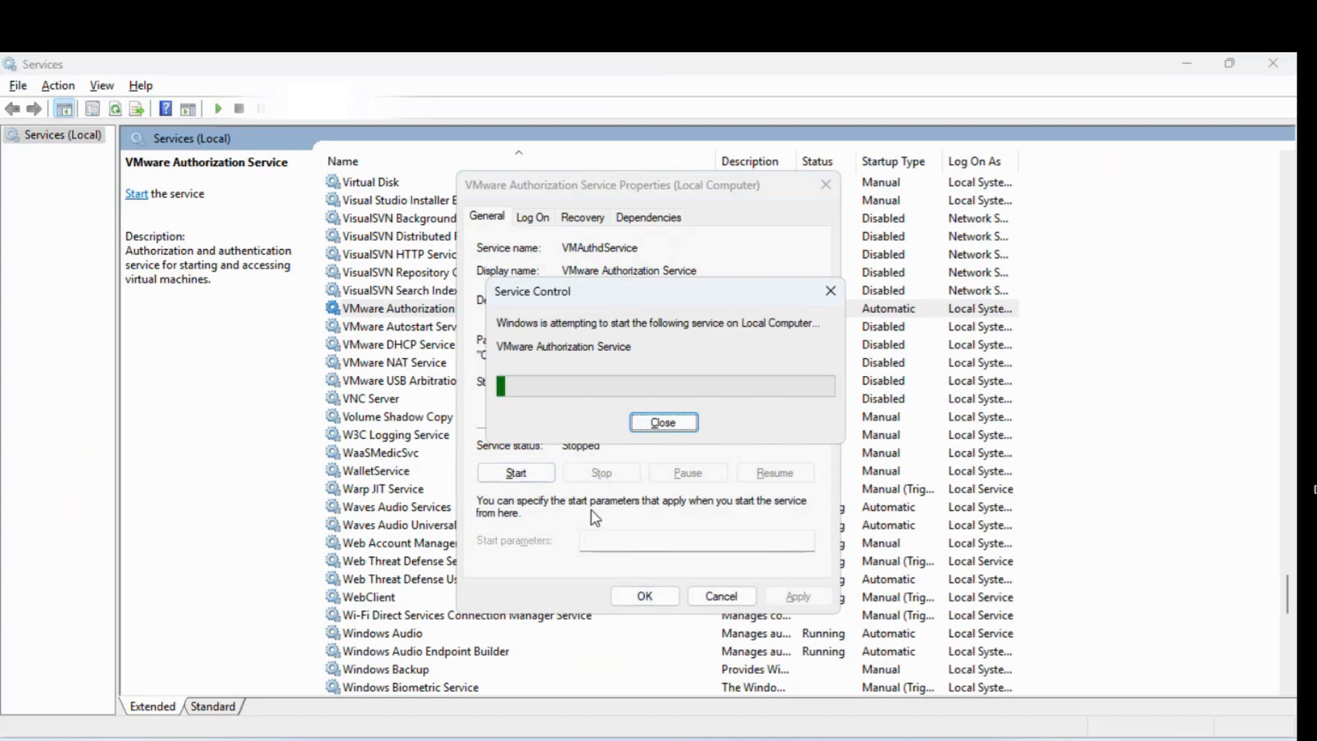
{"action": "left_click", "coordinate": [645, 596]}
Set the VMware Autostart Service's startup type to Manual and start the service.
{"action": "double_click", "coordinate": [463, 328]}
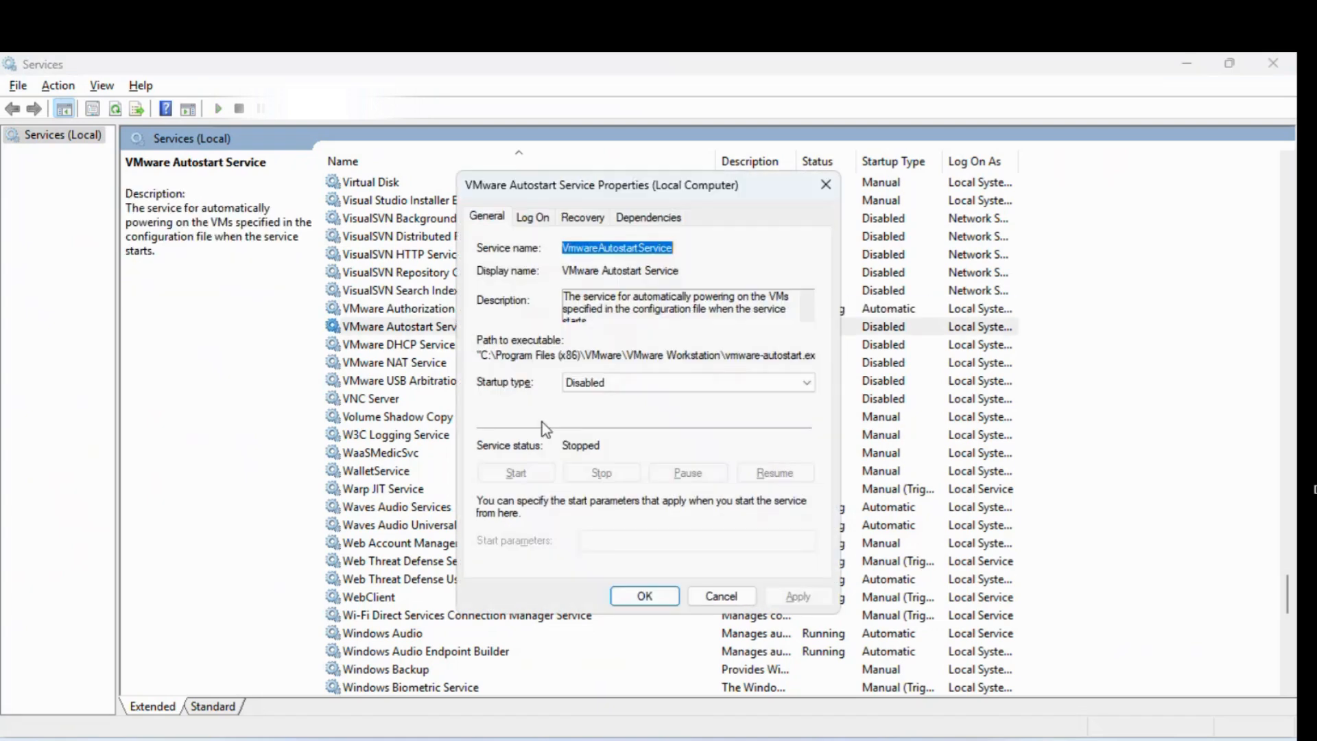
{"action": "left_click", "coordinate": [588, 387]}
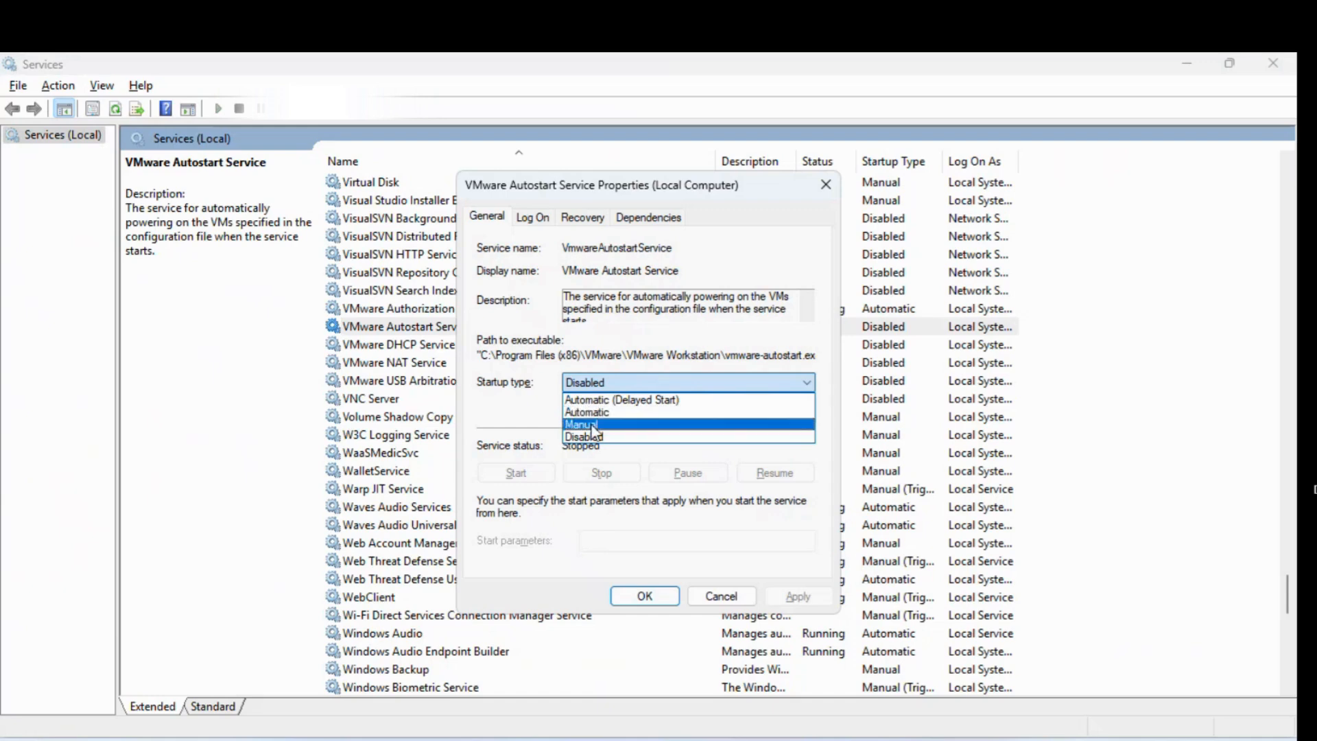
{"action": "left_click", "coordinate": [591, 427]}
{"action": "left_click", "coordinate": [781, 591]}
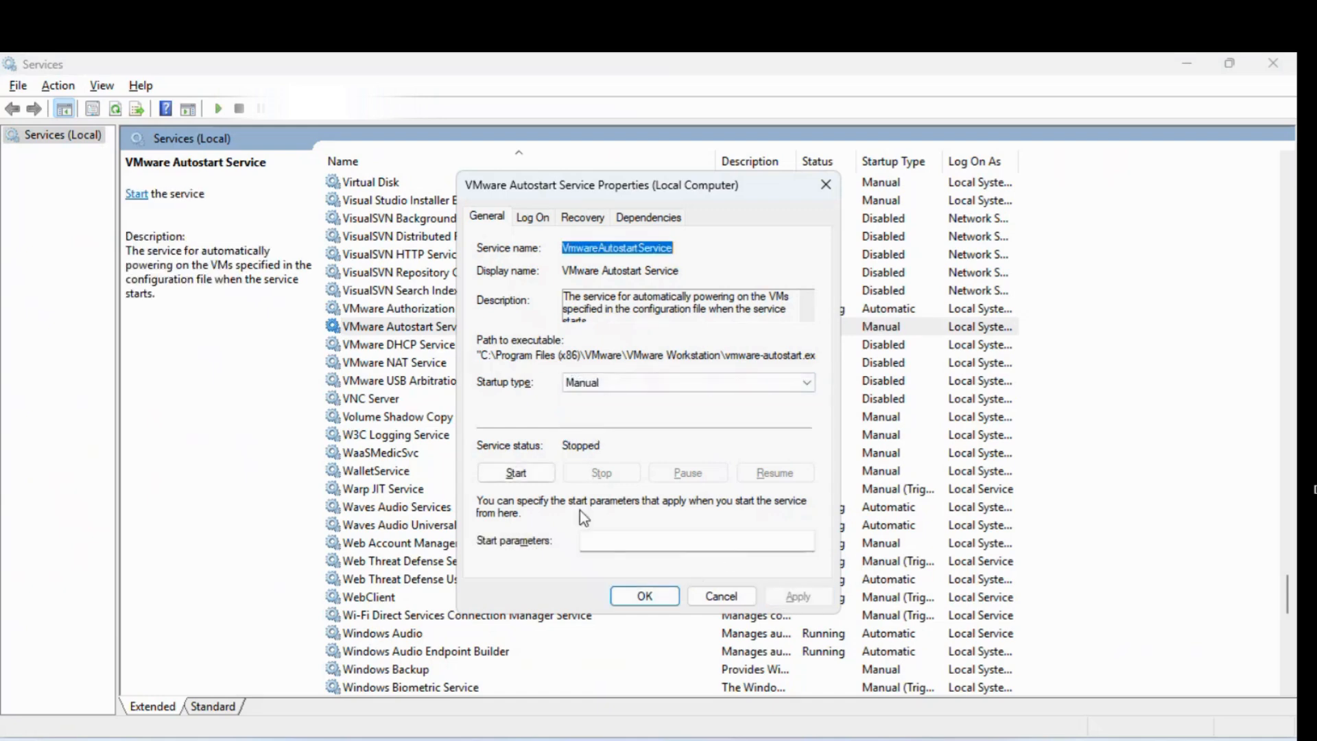
{"action": "left_click", "coordinate": [528, 475]}
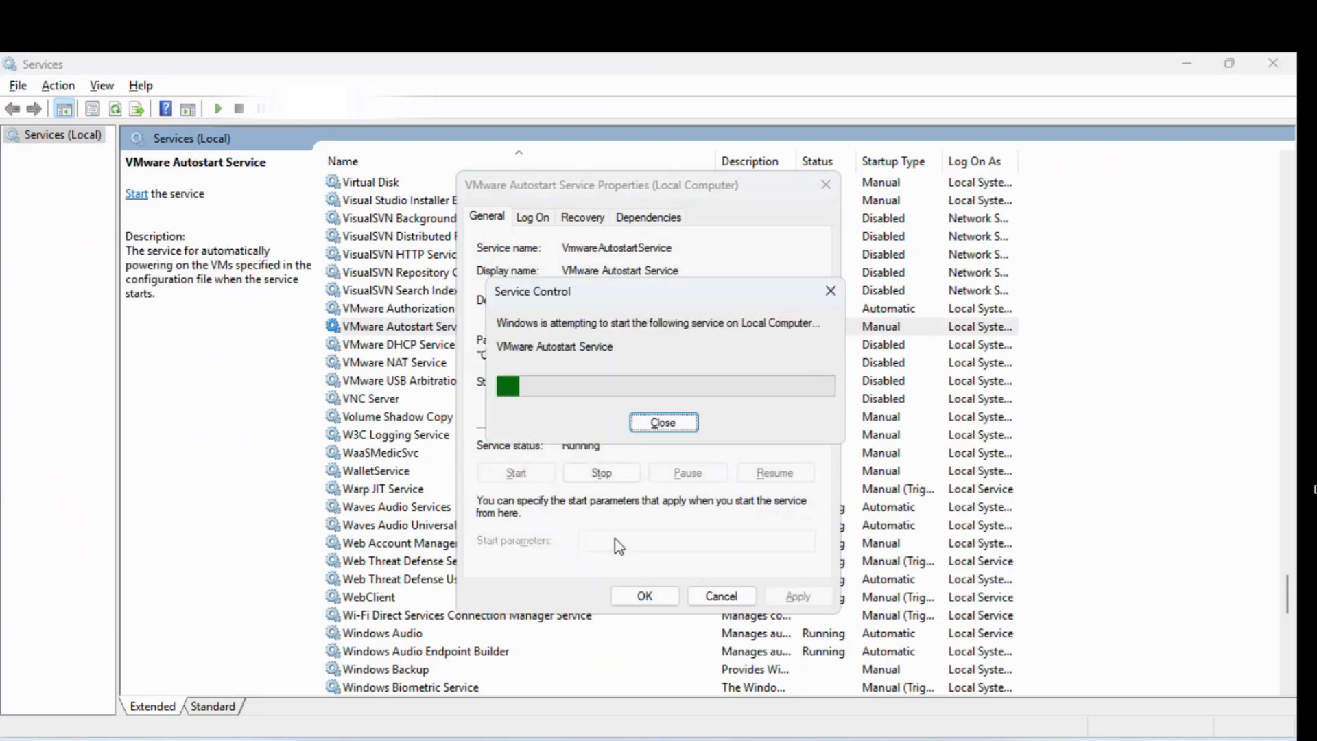
{"action": "left_click", "coordinate": [643, 593]}
Change the VMware Authorization Service's startup type to Manual.
{"action": "double_click", "coordinate": [741, 309]}
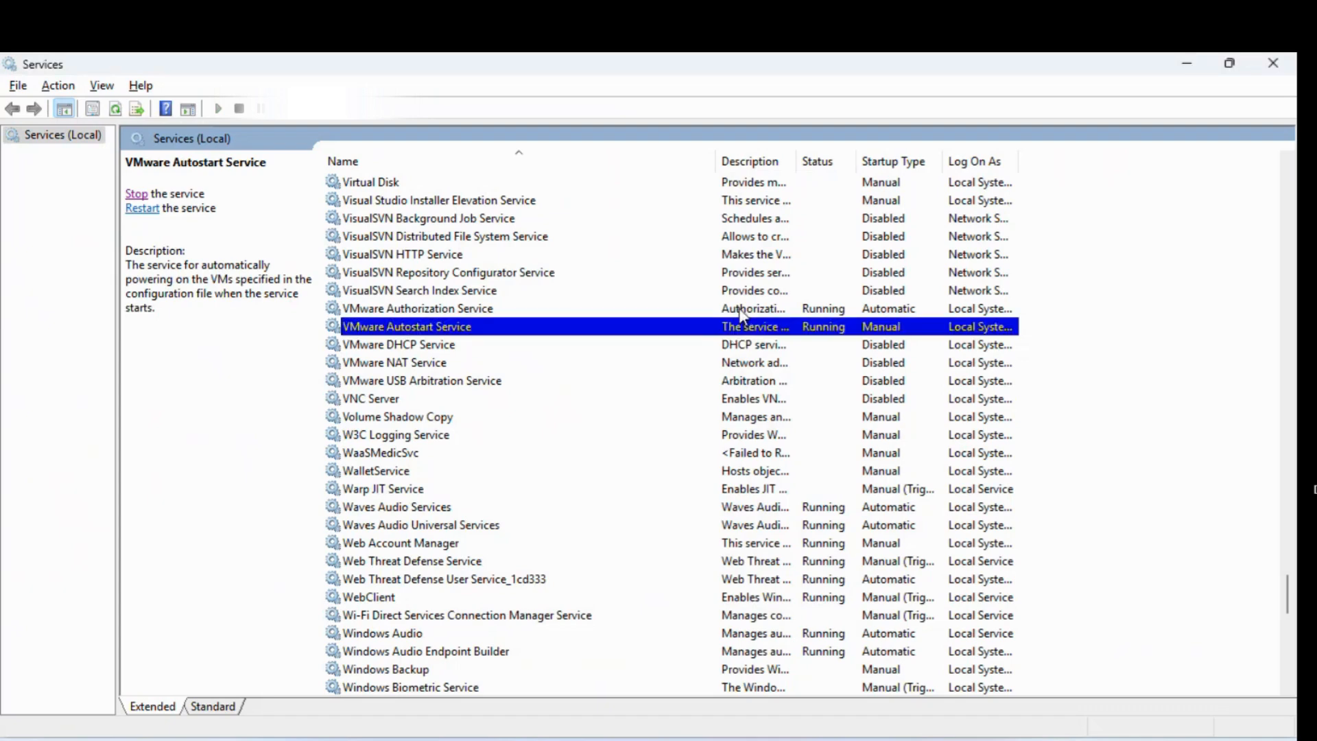
{"action": "left_click", "coordinate": [650, 384]}
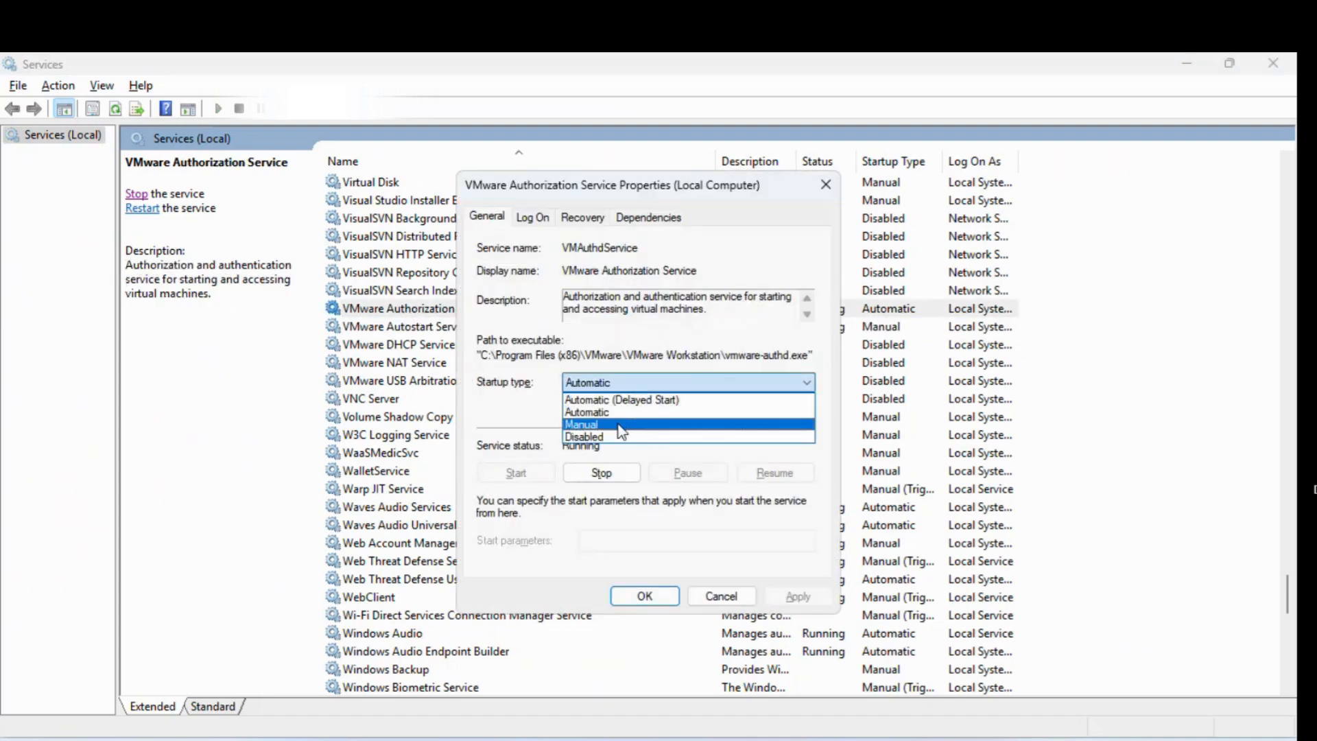
{"action": "left_click", "coordinate": [620, 425]}
{"action": "left_click", "coordinate": [645, 596]}
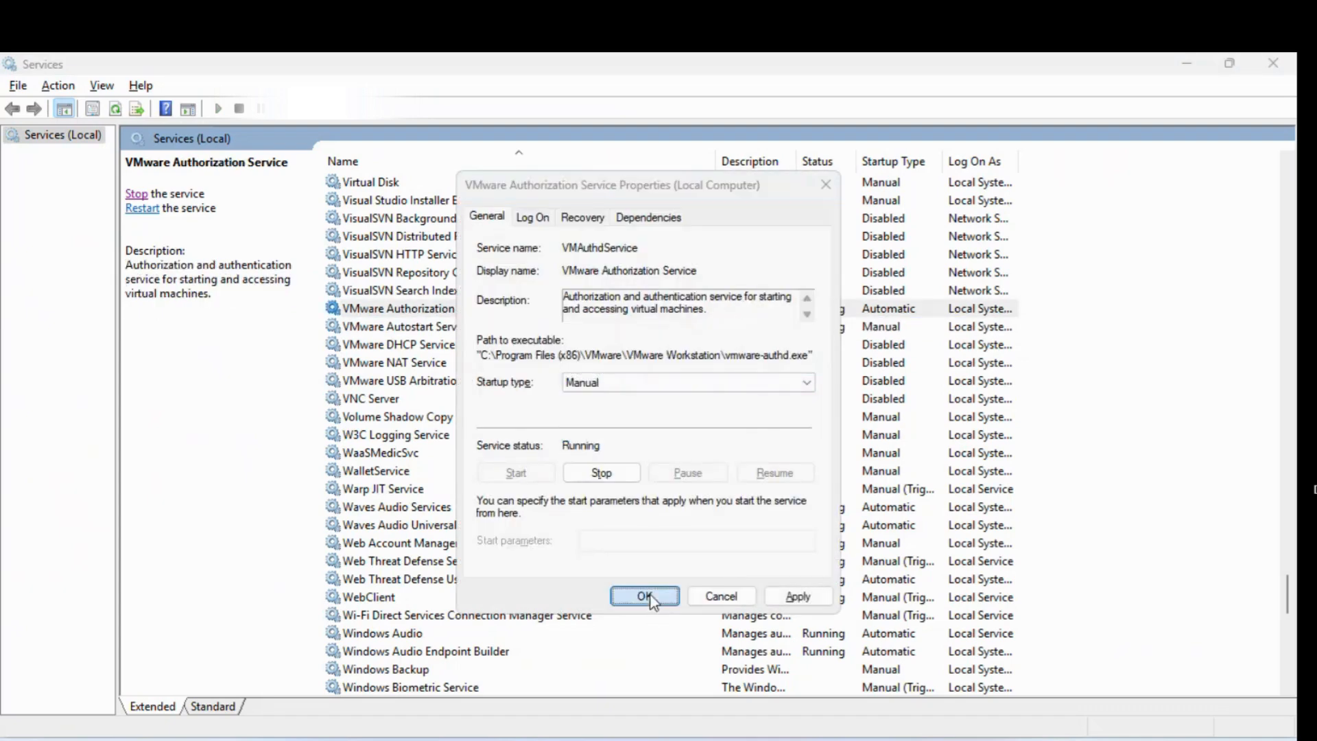
Set the VMware DHCP Service's startup type to Manual and start the service.
{"action": "left_click", "coordinate": [384, 327]}
{"action": "left_click", "coordinate": [386, 345]}
{"action": "double_click", "coordinate": [388, 348]}
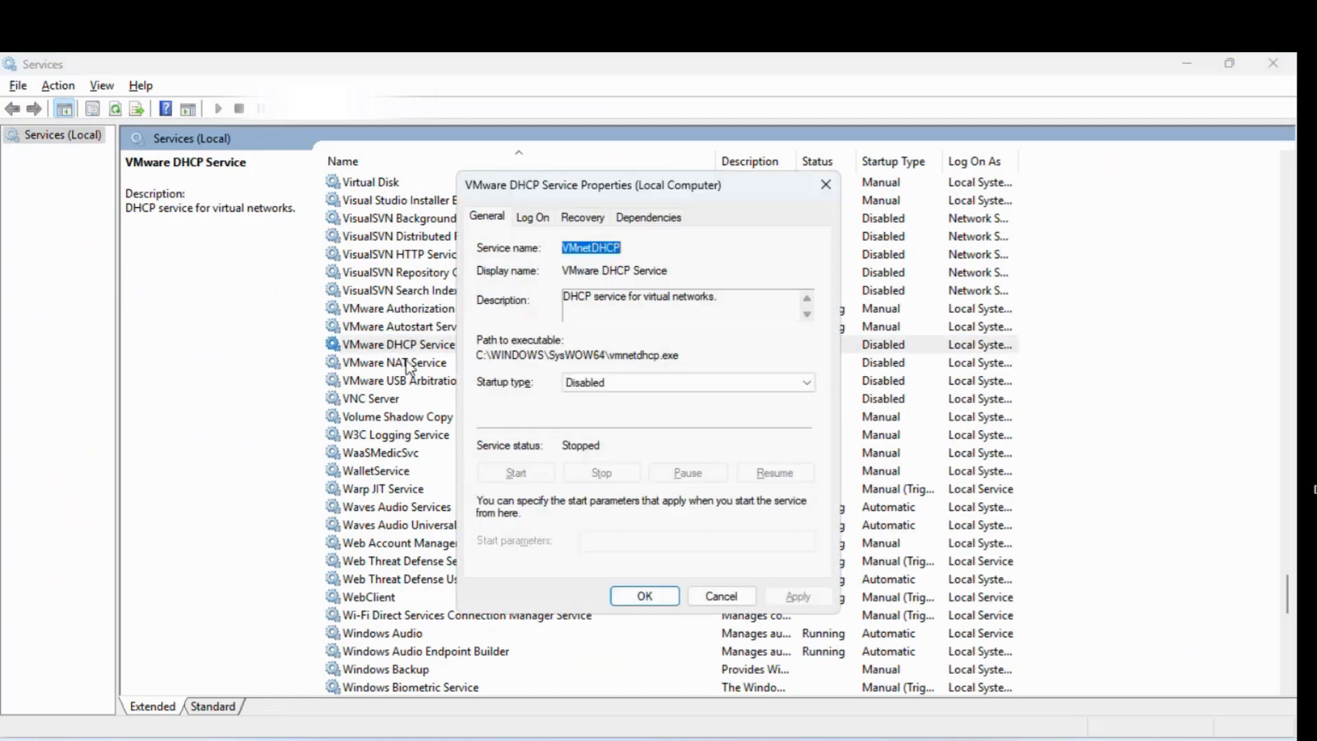
{"action": "left_click", "coordinate": [609, 386]}
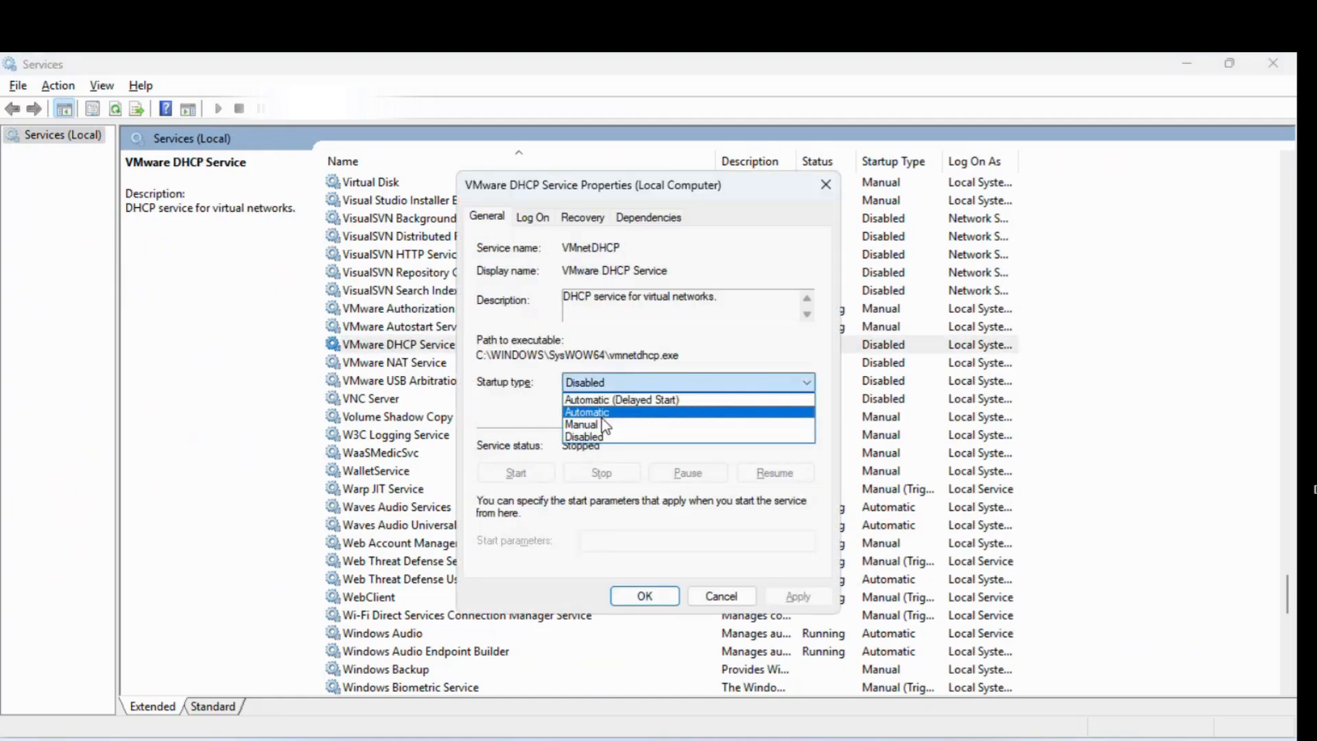
{"action": "left_click", "coordinate": [601, 423]}
{"action": "left_click", "coordinate": [795, 597]}
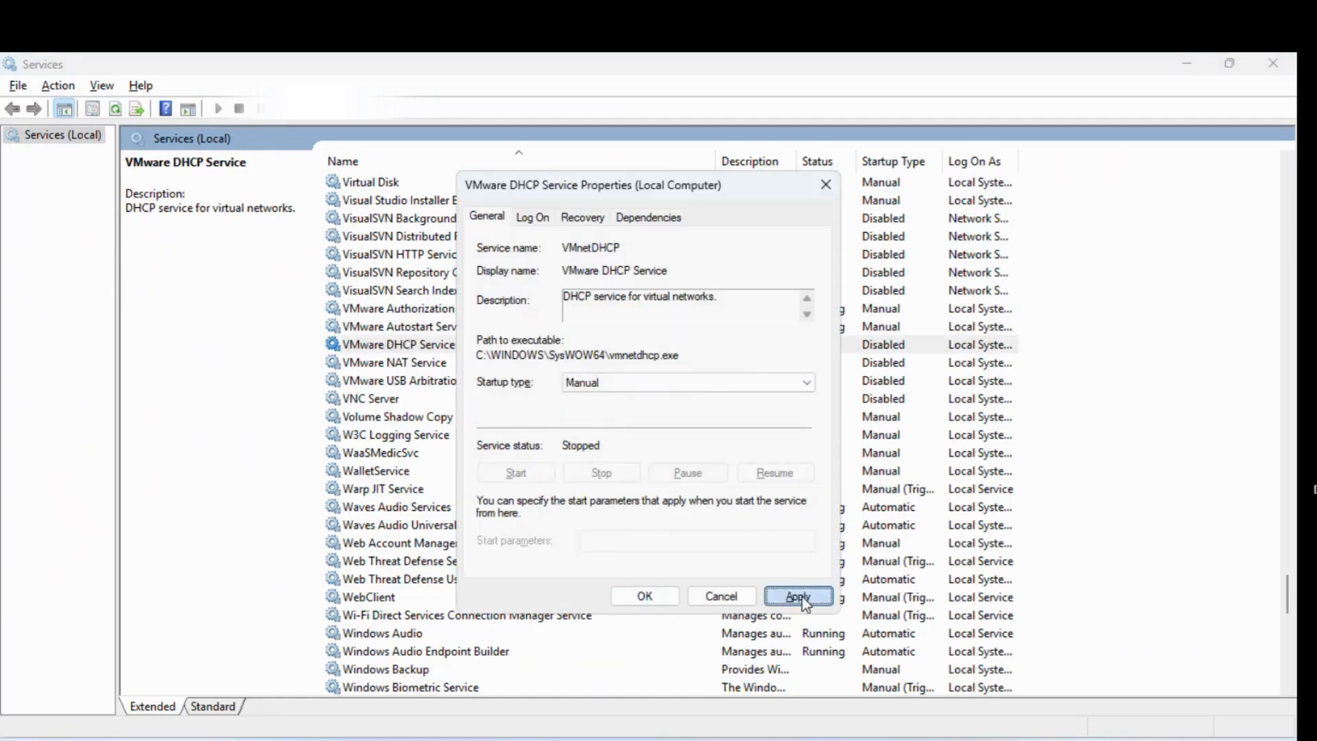
{"action": "left_click", "coordinate": [516, 472]}
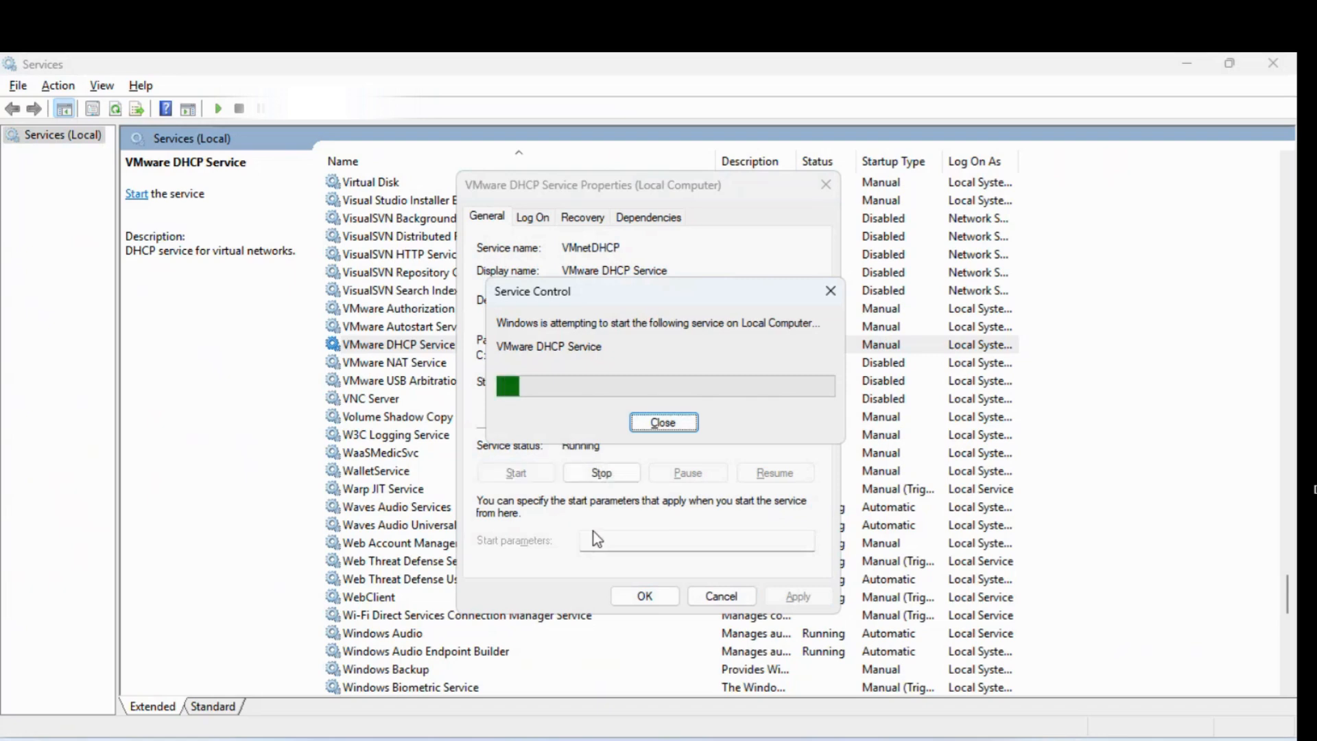
{"action": "left_click", "coordinate": [642, 598]}
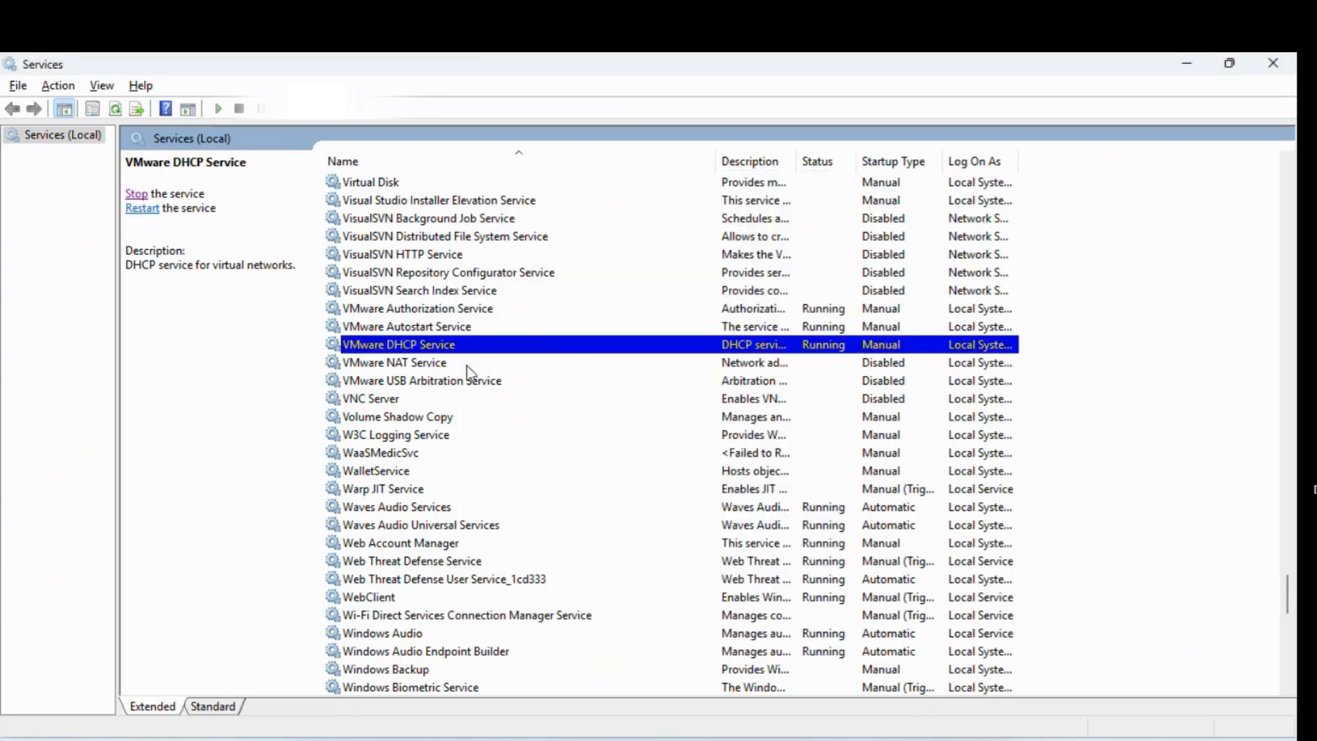
Set the VMware NAT Service's startup type to Manual and start the service.
{"action": "double_click", "coordinate": [467, 364]}
{"action": "left_click", "coordinate": [619, 388]}
{"action": "left_click", "coordinate": [591, 425]}
{"action": "left_click", "coordinate": [778, 591]}
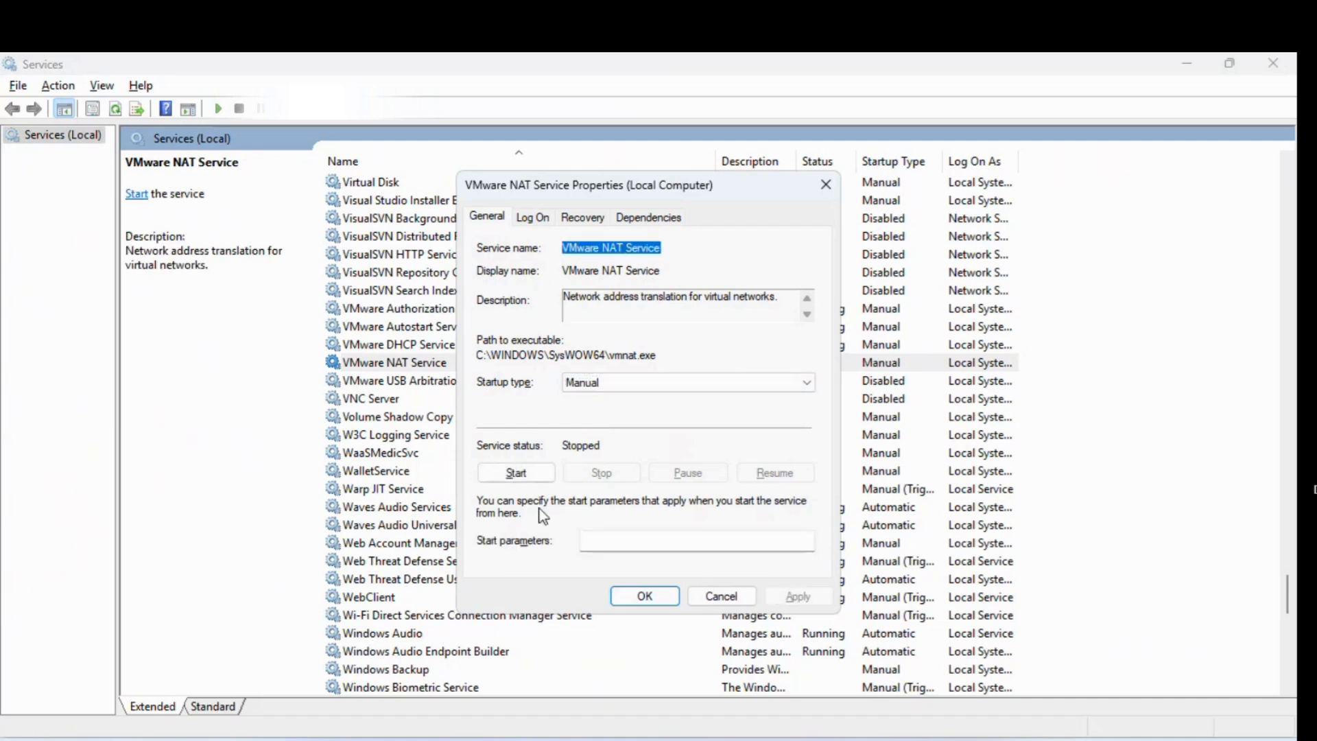
{"action": "left_click", "coordinate": [518, 473]}
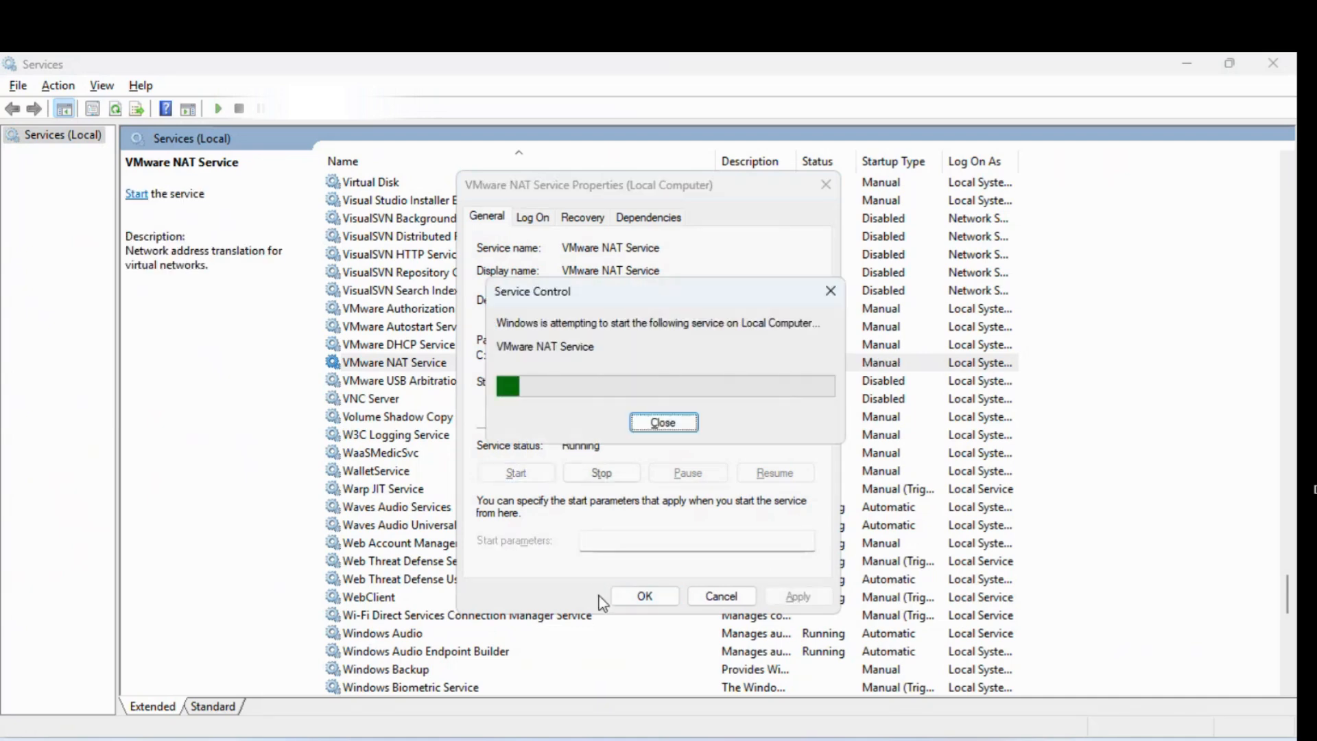
{"action": "left_click", "coordinate": [629, 596]}
Set the VMware USB Arbitration Service's startup type to Manual and start the service.
{"action": "double_click", "coordinate": [422, 381]}
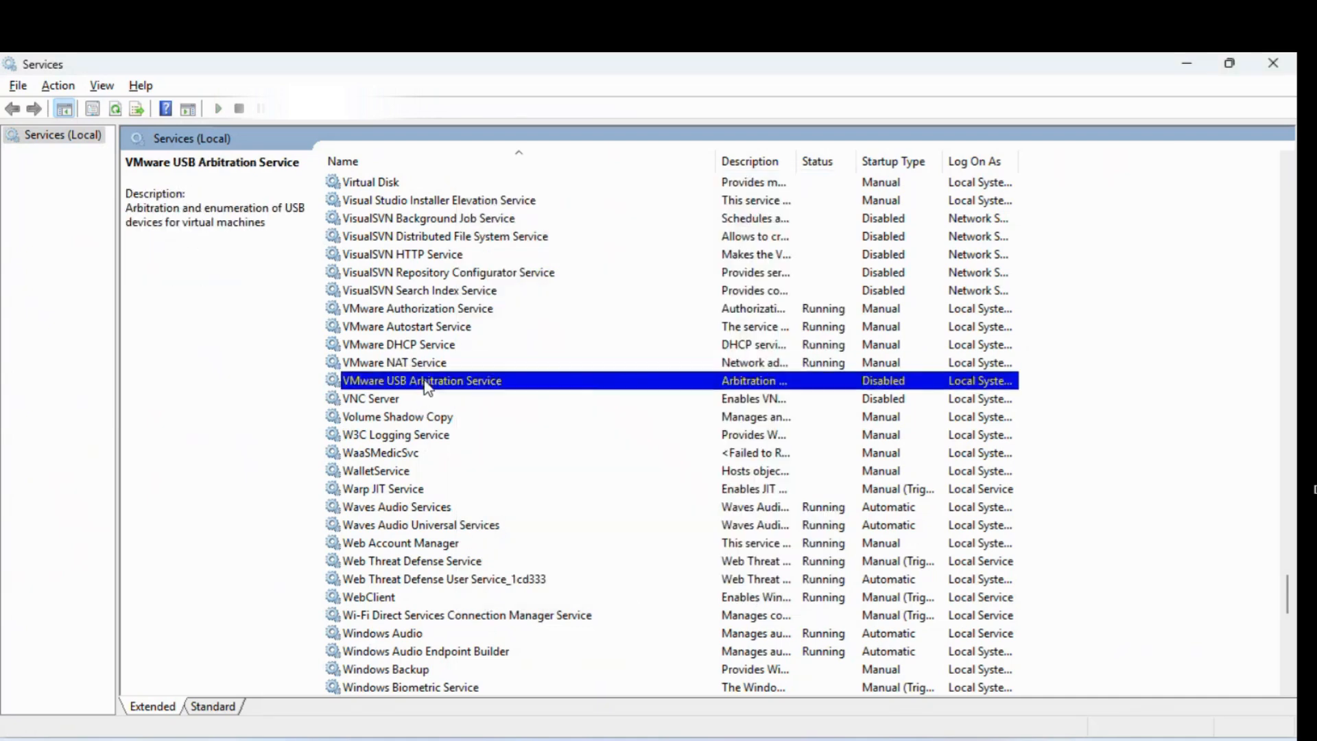
{"action": "left_click", "coordinate": [597, 382]}
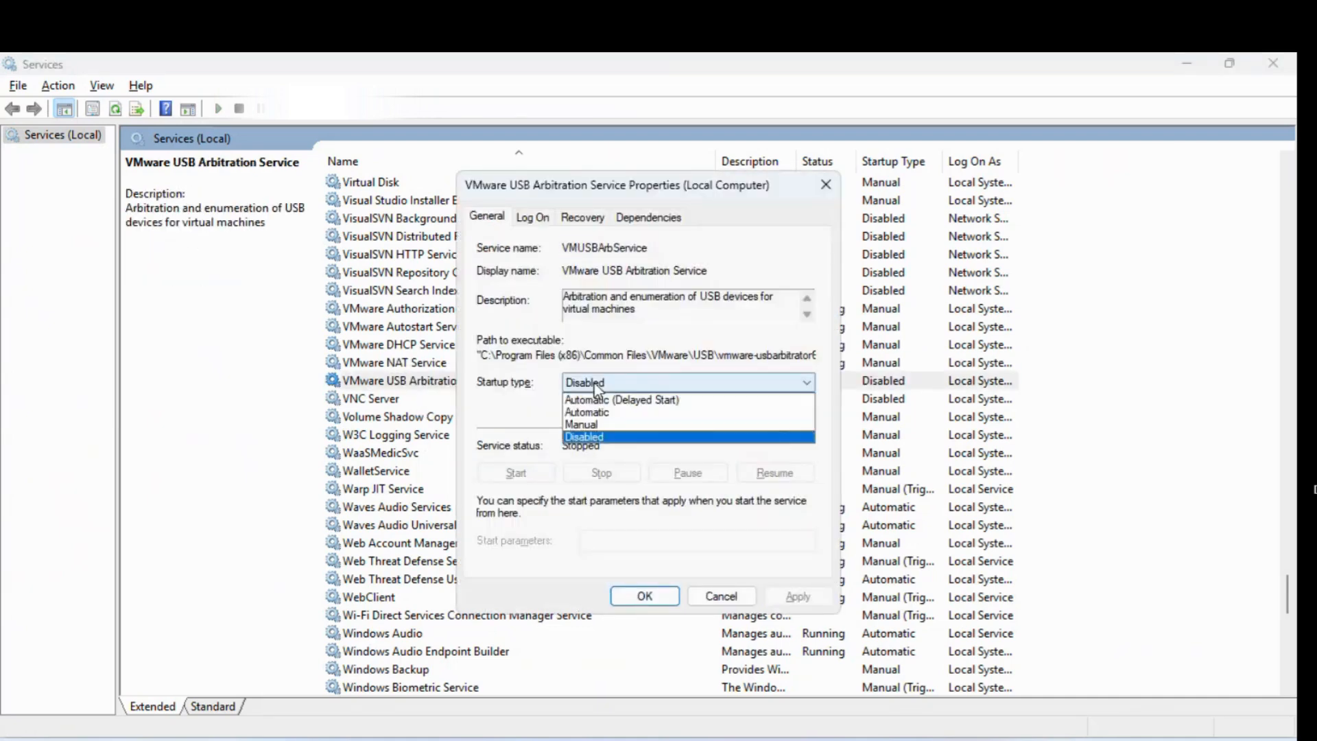
{"action": "left_click", "coordinate": [591, 422]}
{"action": "left_click", "coordinate": [795, 596]}
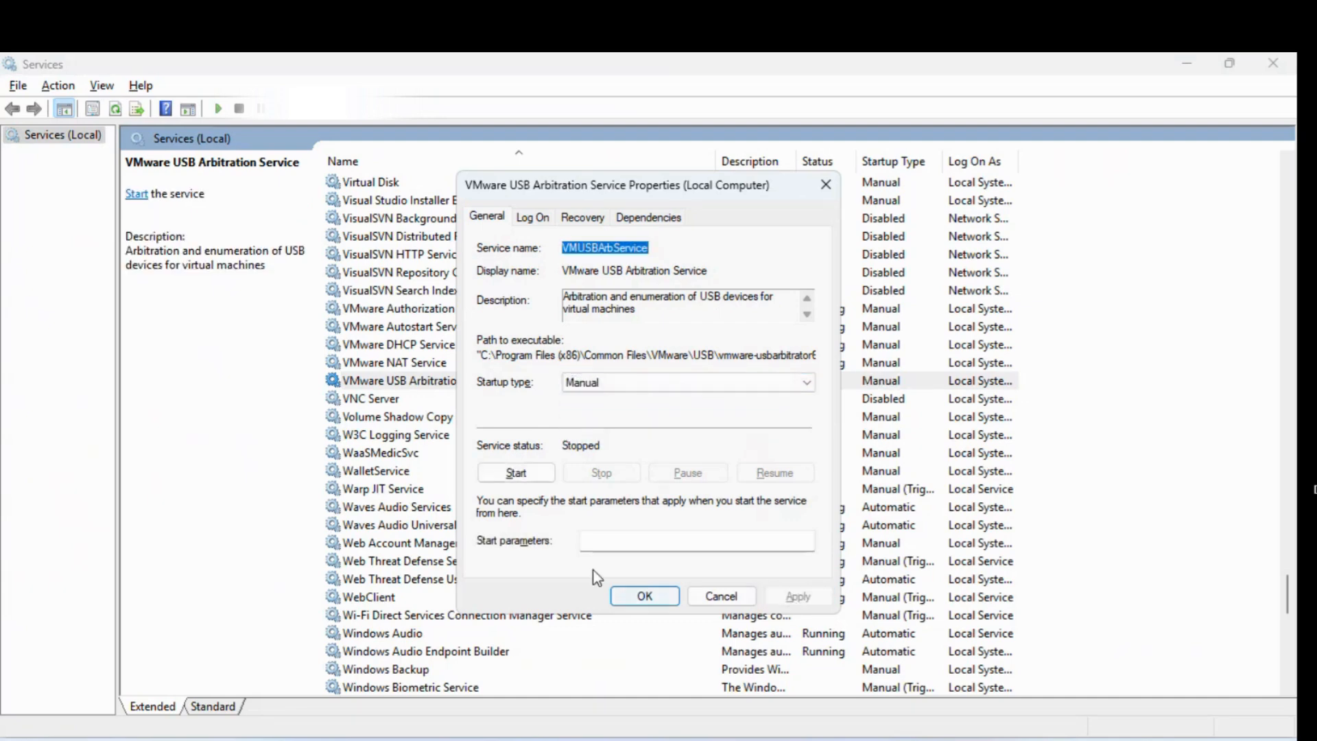
{"action": "left_click", "coordinate": [529, 477]}
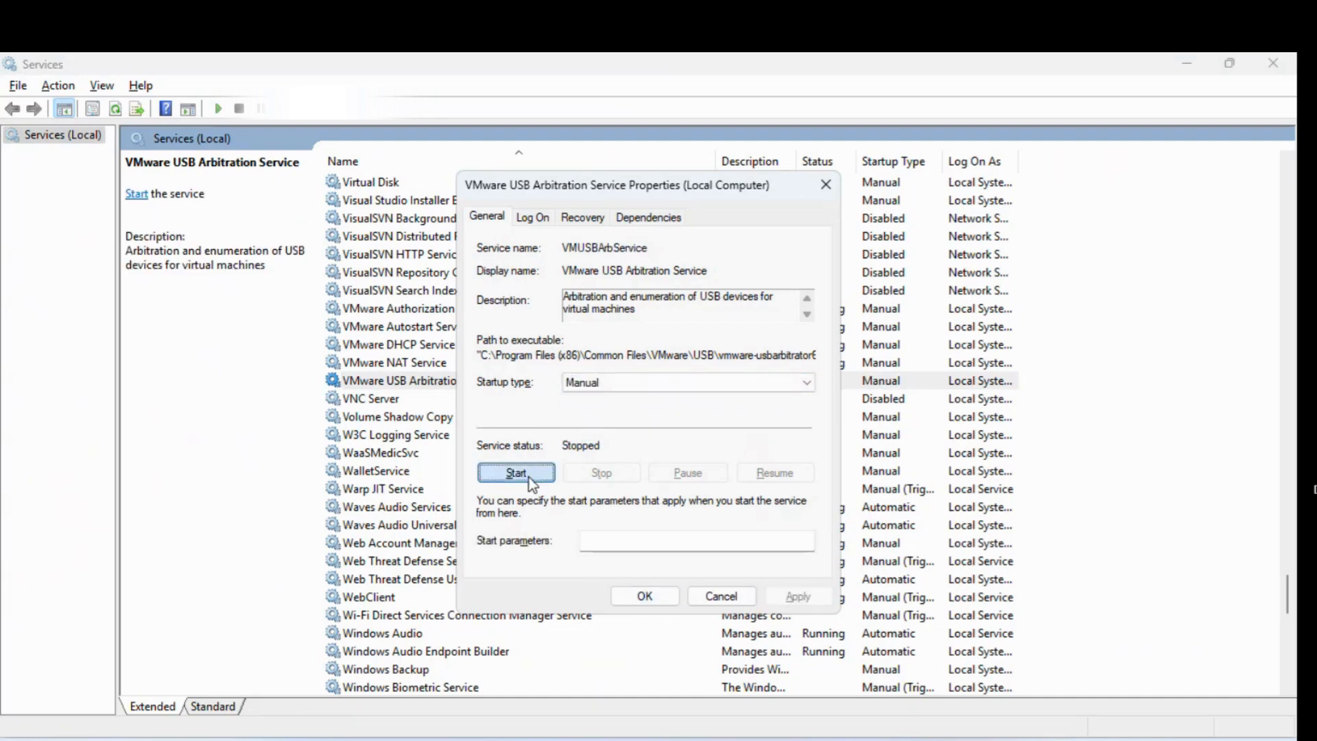
{"action": "left_click", "coordinate": [635, 596]}
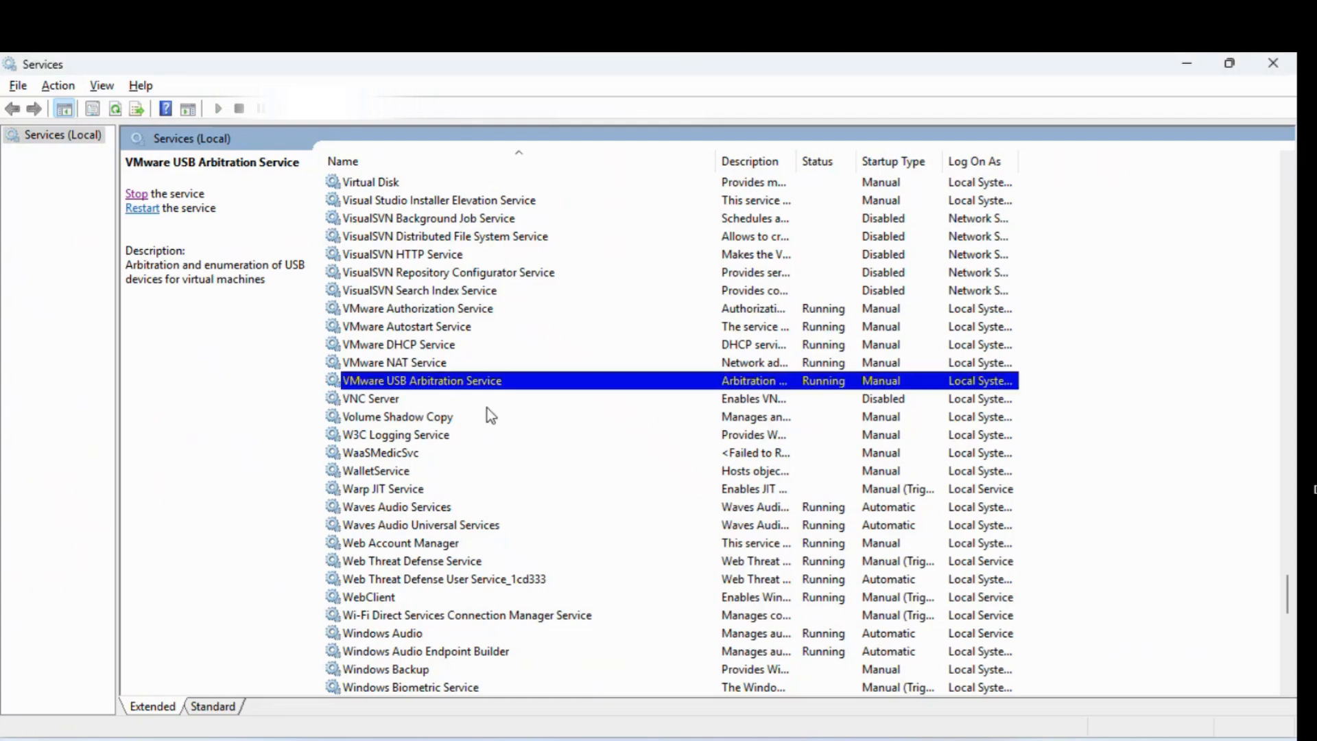
Switch back to VMware Workstation, power on the Windows Server 2022 virtual machine and boot it from the installation DVD.
{"action": "left_click", "coordinate": [394, 314]}
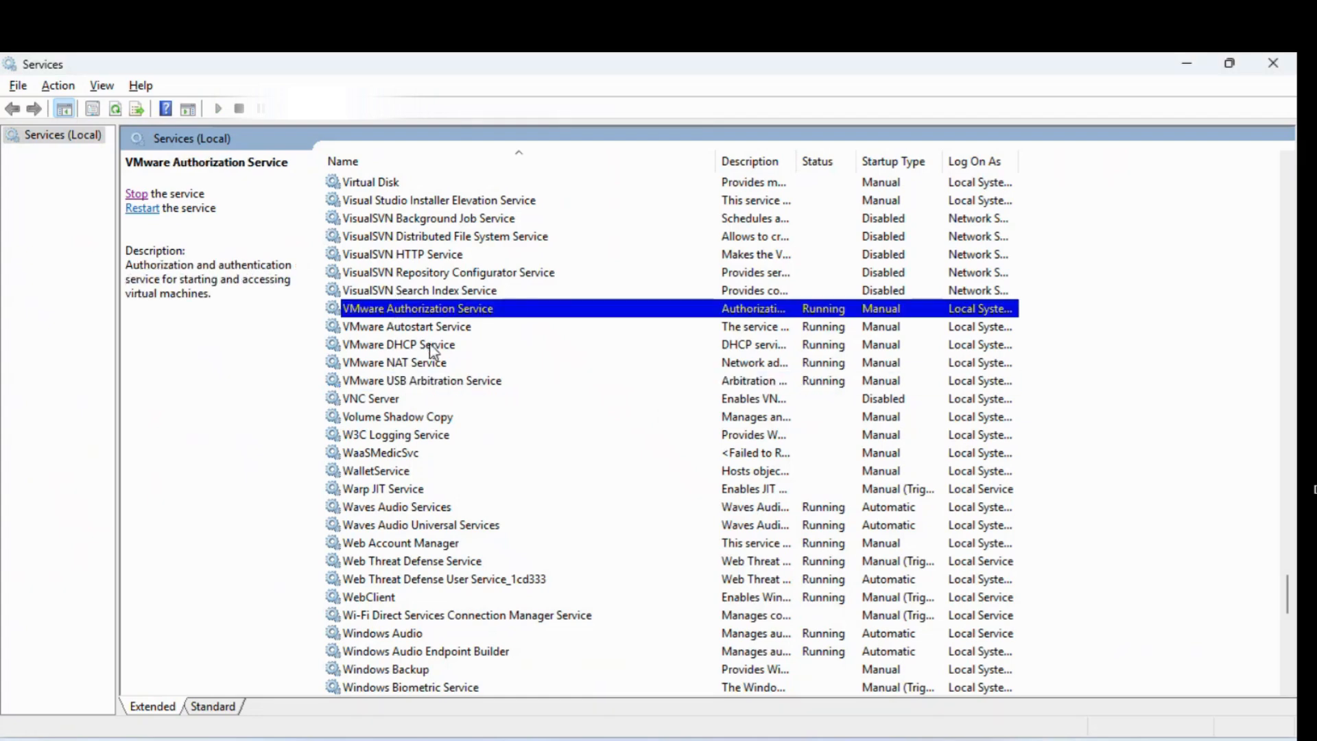
{"action": "scroll", "coordinate": [433, 351], "scroll_direction": "down", "scroll_amount": 2}
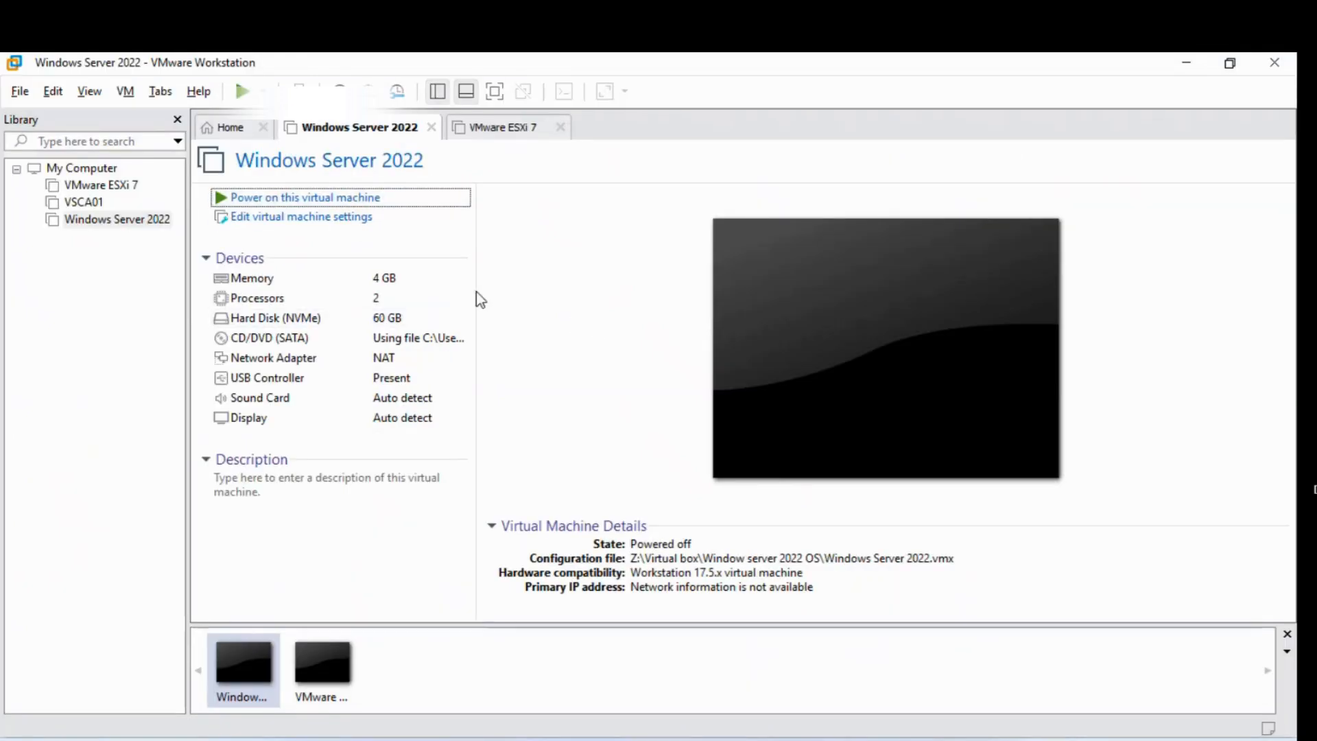
{"action": "left_click", "coordinate": [363, 198]}
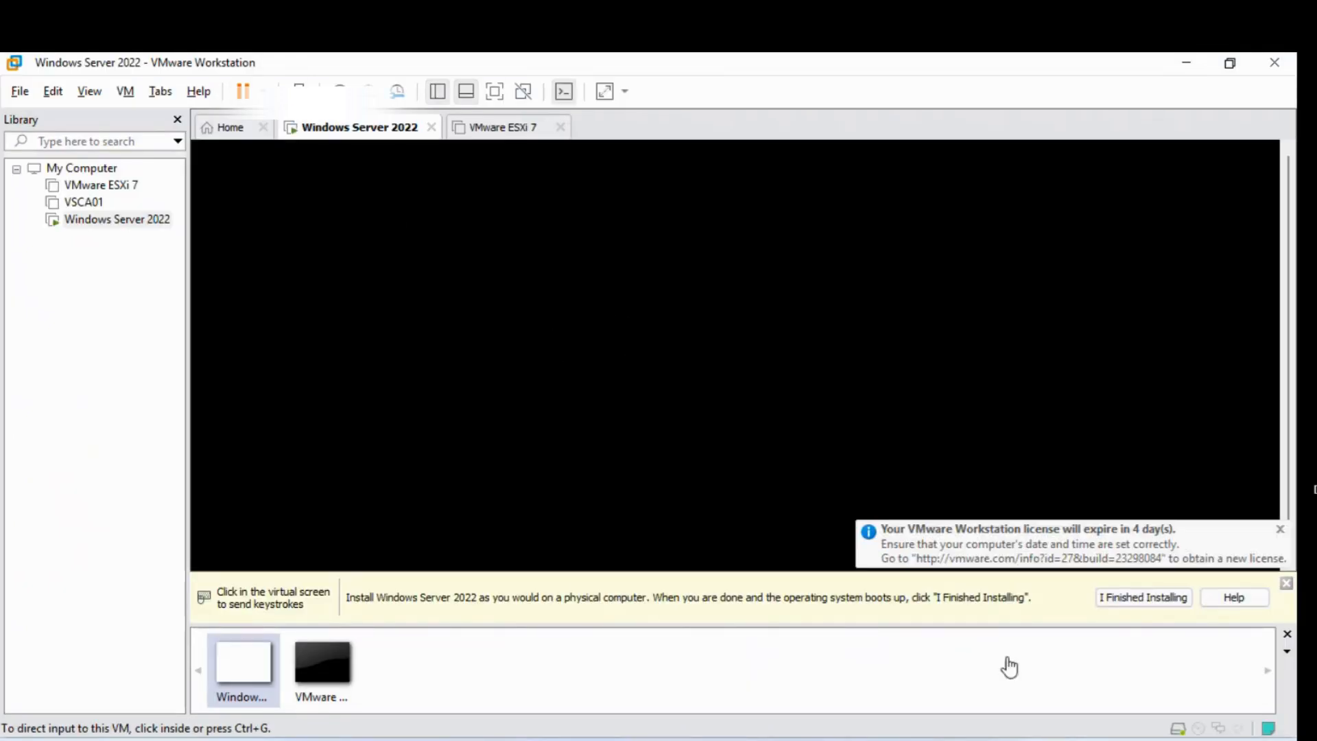
{"action": "left_click", "coordinate": [1286, 583]}
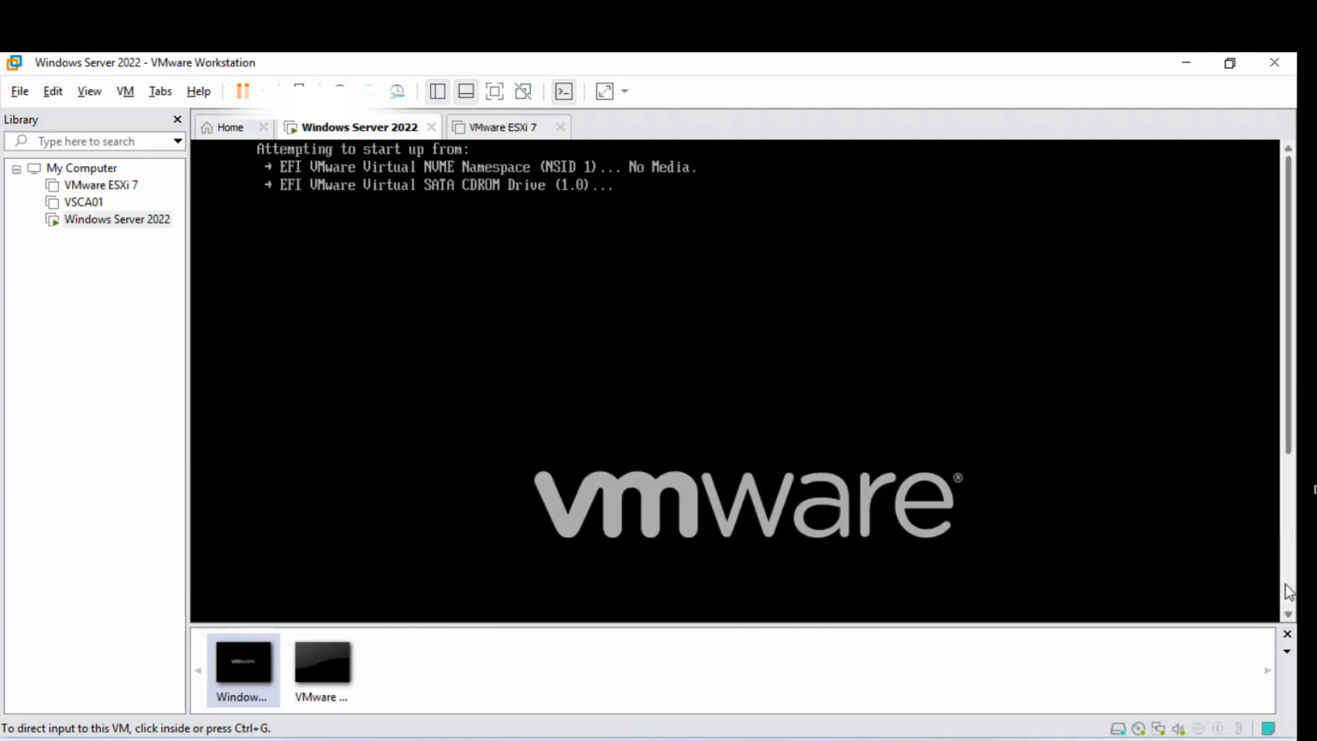
{"action": "left_click", "coordinate": [961, 446]}
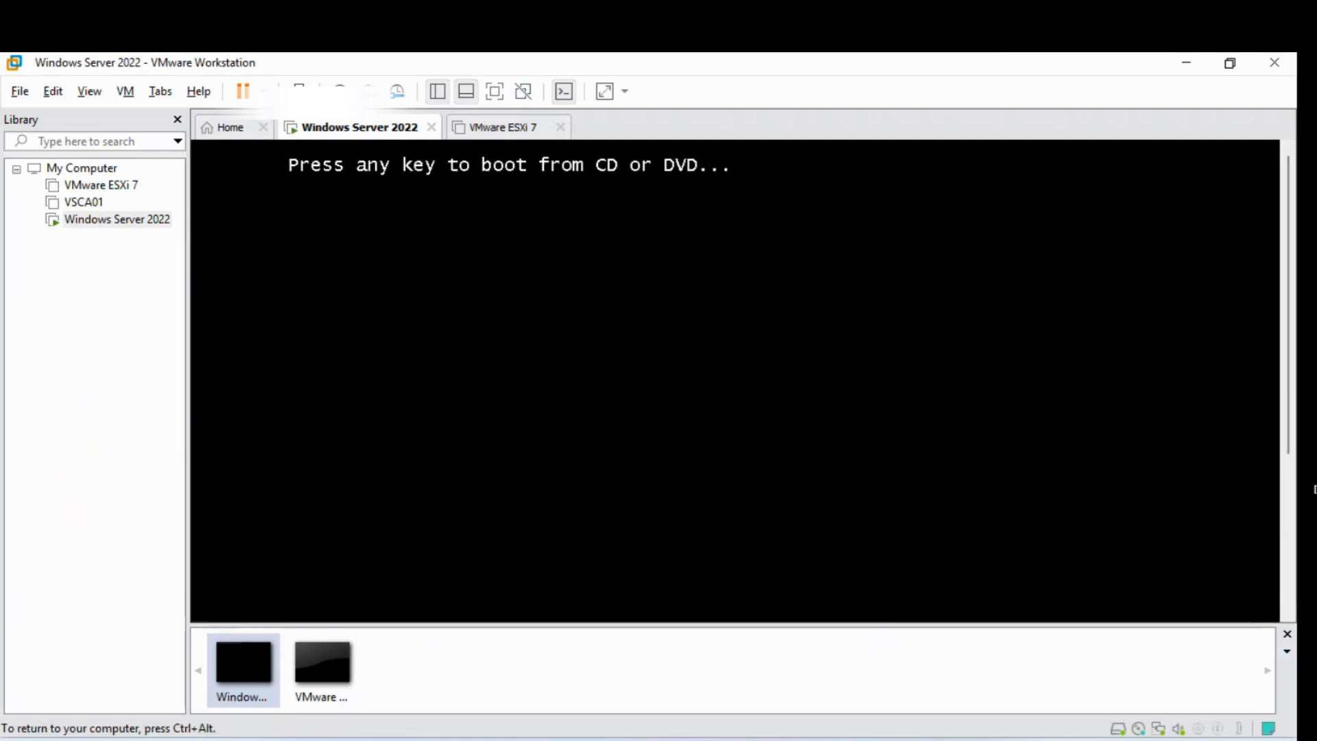
{"action": "key", "text": "Return"}
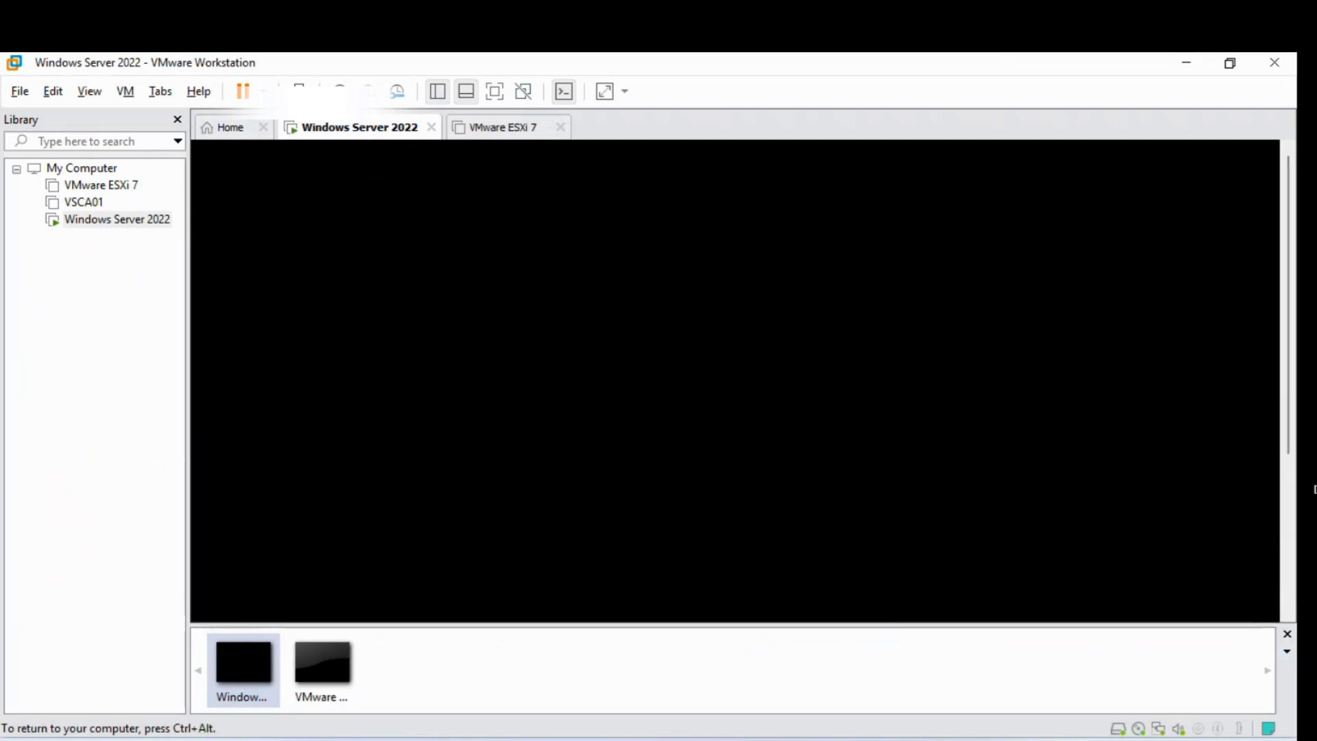
Release the input from the virtual machine and show Windows Server 2022 in full screen.
{"action": "key", "text": "ctrl+alt"}
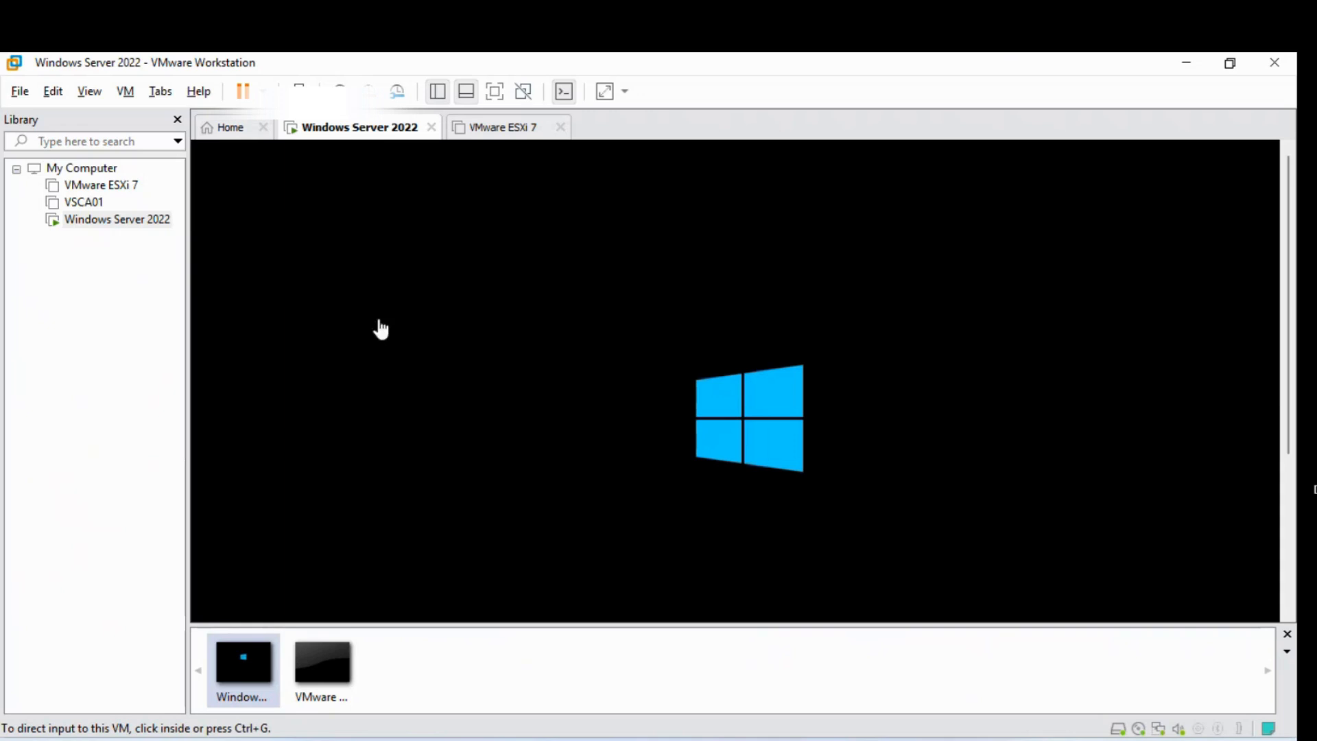
{"action": "right_click", "coordinate": [148, 223]}
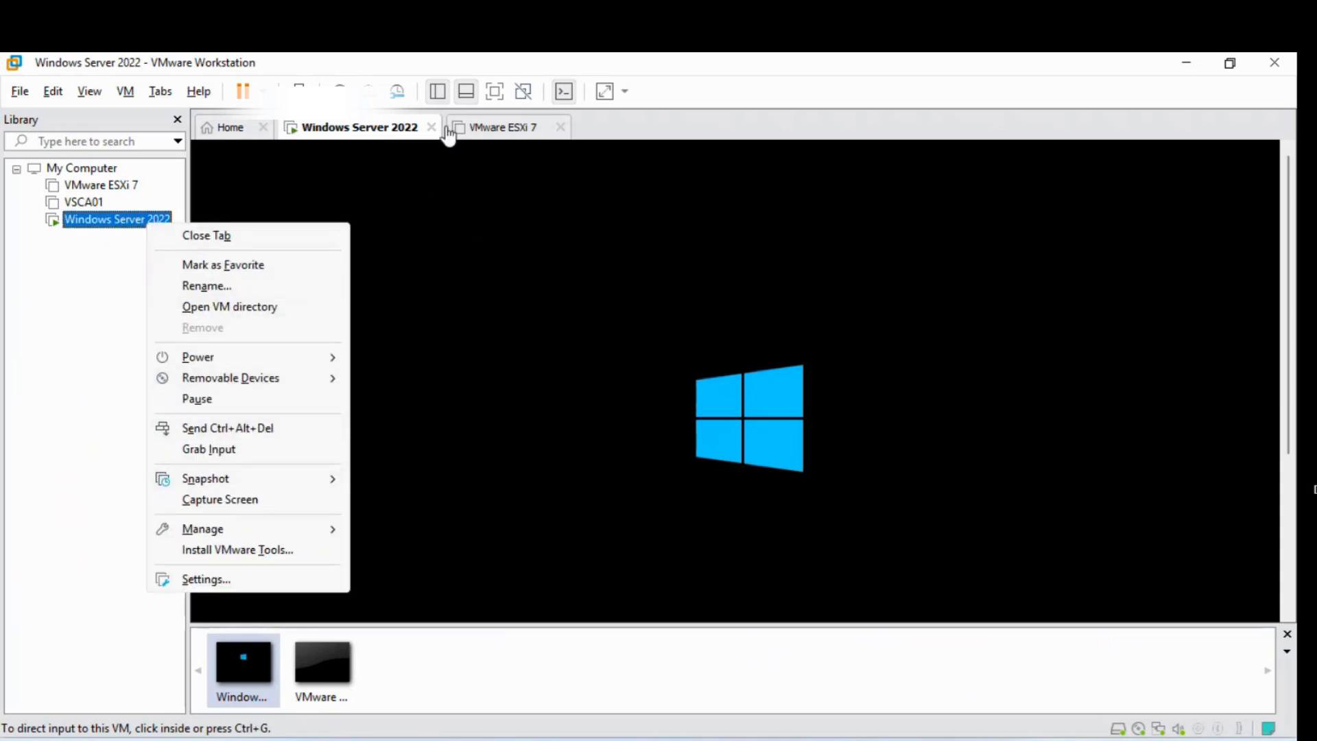
{"action": "left_click", "coordinate": [494, 91]}
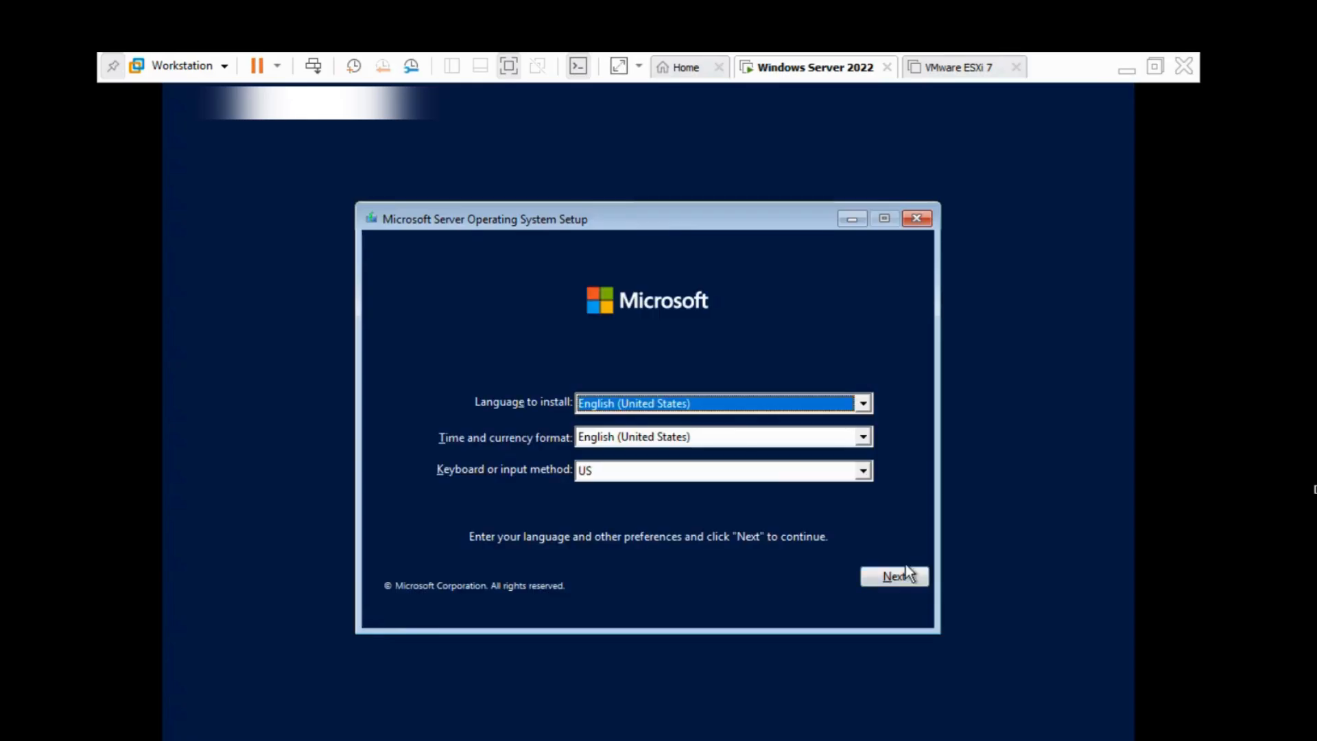
Start the server setup with English (United States) and US keyboard, choosing Windows Server 2022 Standard Evaluation (Desktop Experience).
{"action": "left_click", "coordinate": [905, 575]}
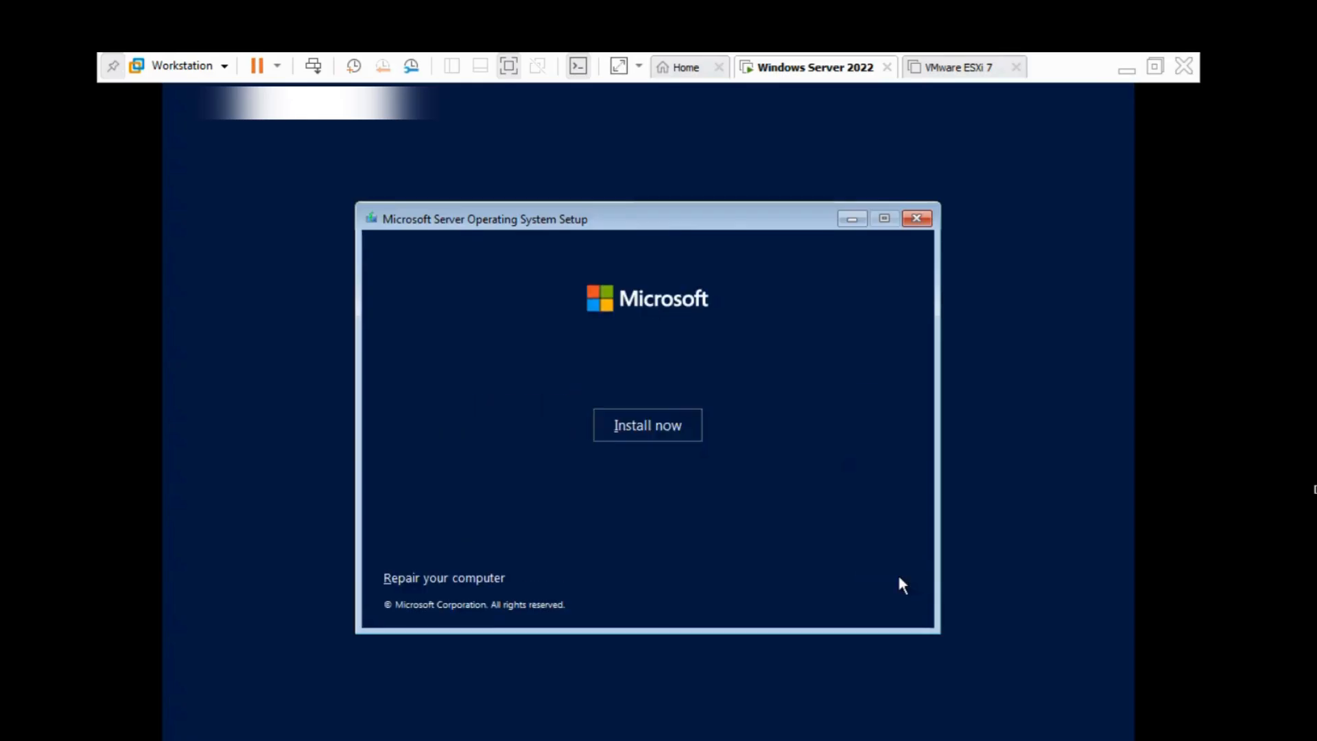
{"action": "left_click", "coordinate": [662, 437]}
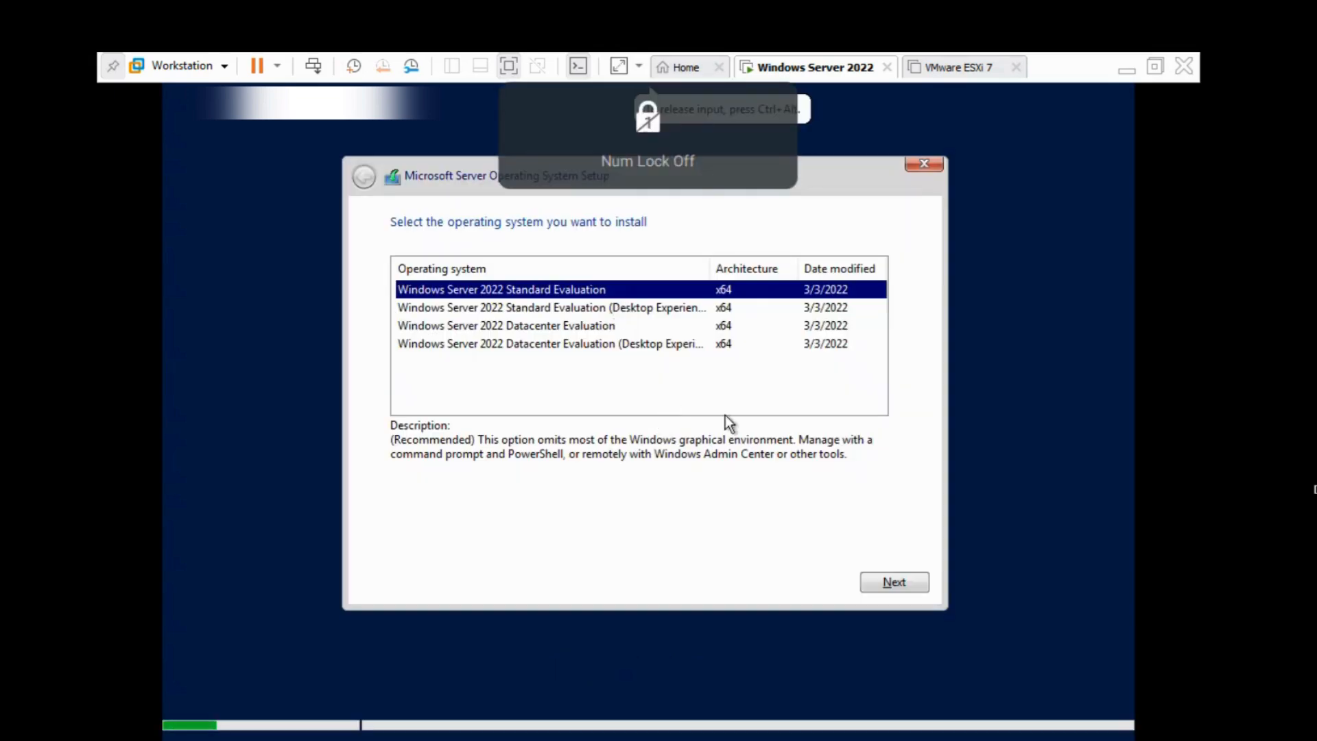
{"action": "left_click", "coordinate": [650, 312]}
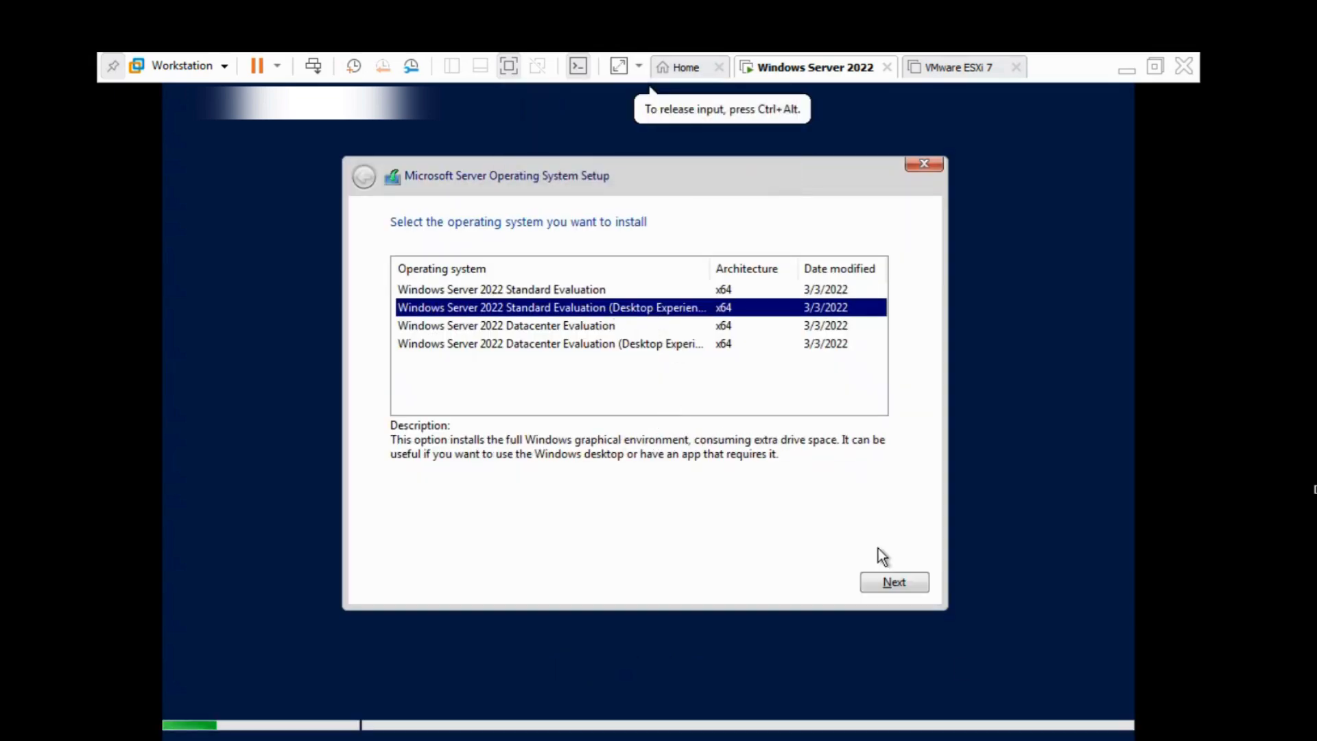
{"action": "left_click", "coordinate": [903, 584]}
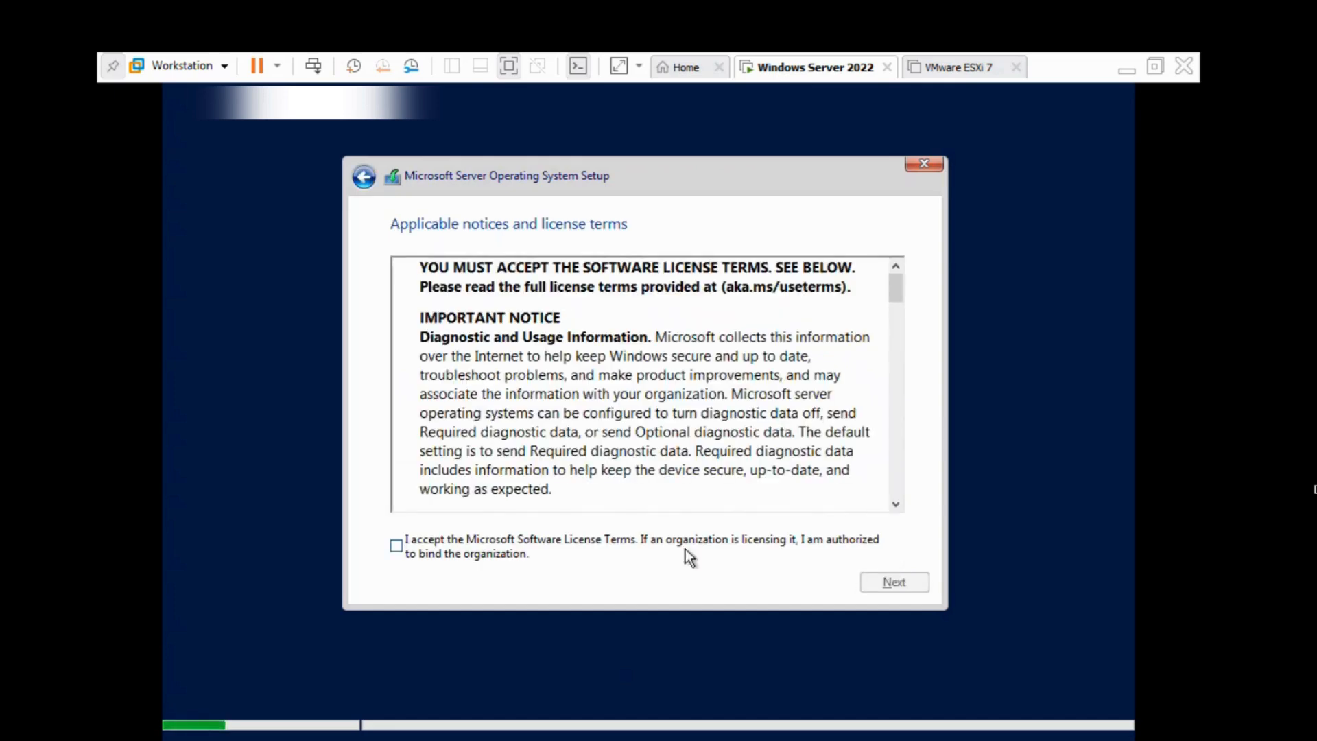
Accept the license terms and start a custom installation on Drive 0 Unallocated Space.
{"action": "left_click", "coordinate": [891, 585]}
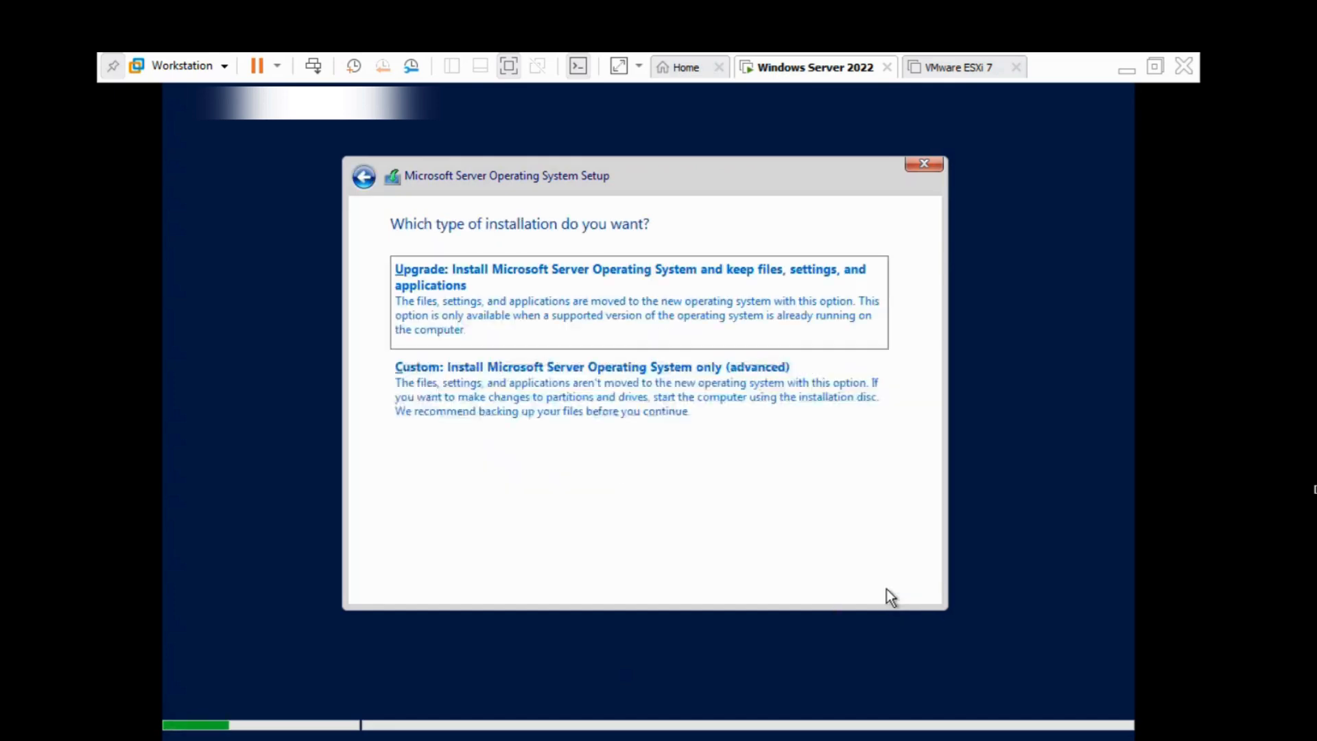
{"action": "left_click", "coordinate": [628, 369]}
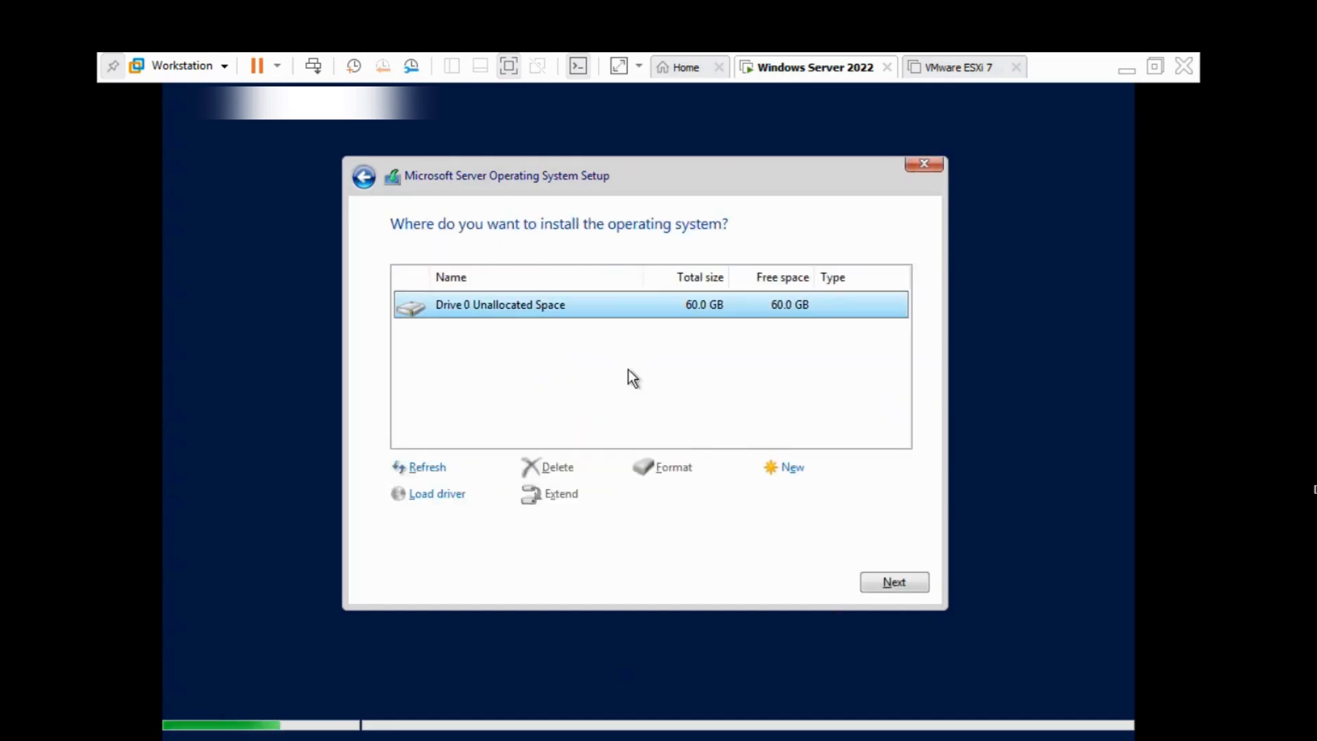
{"action": "left_click", "coordinate": [891, 583]}
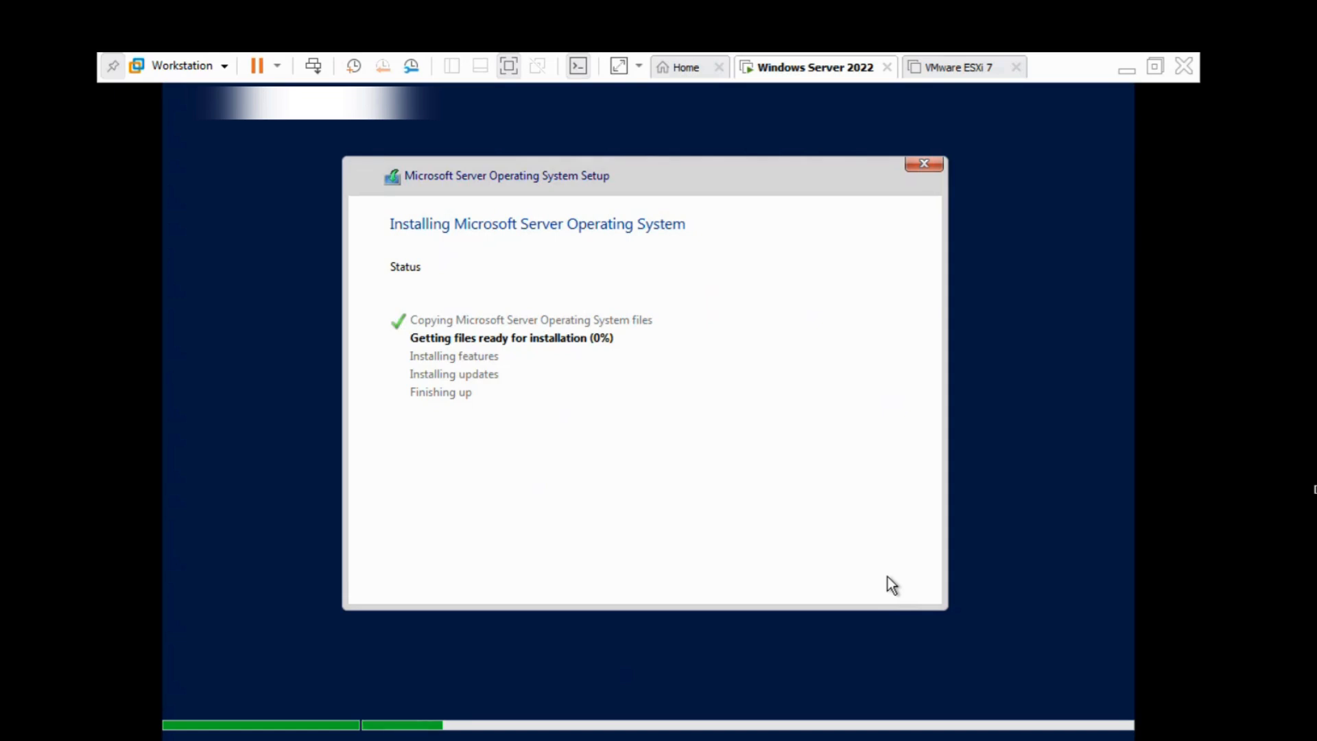
{"action": "left_click", "coordinate": [789, 367]}
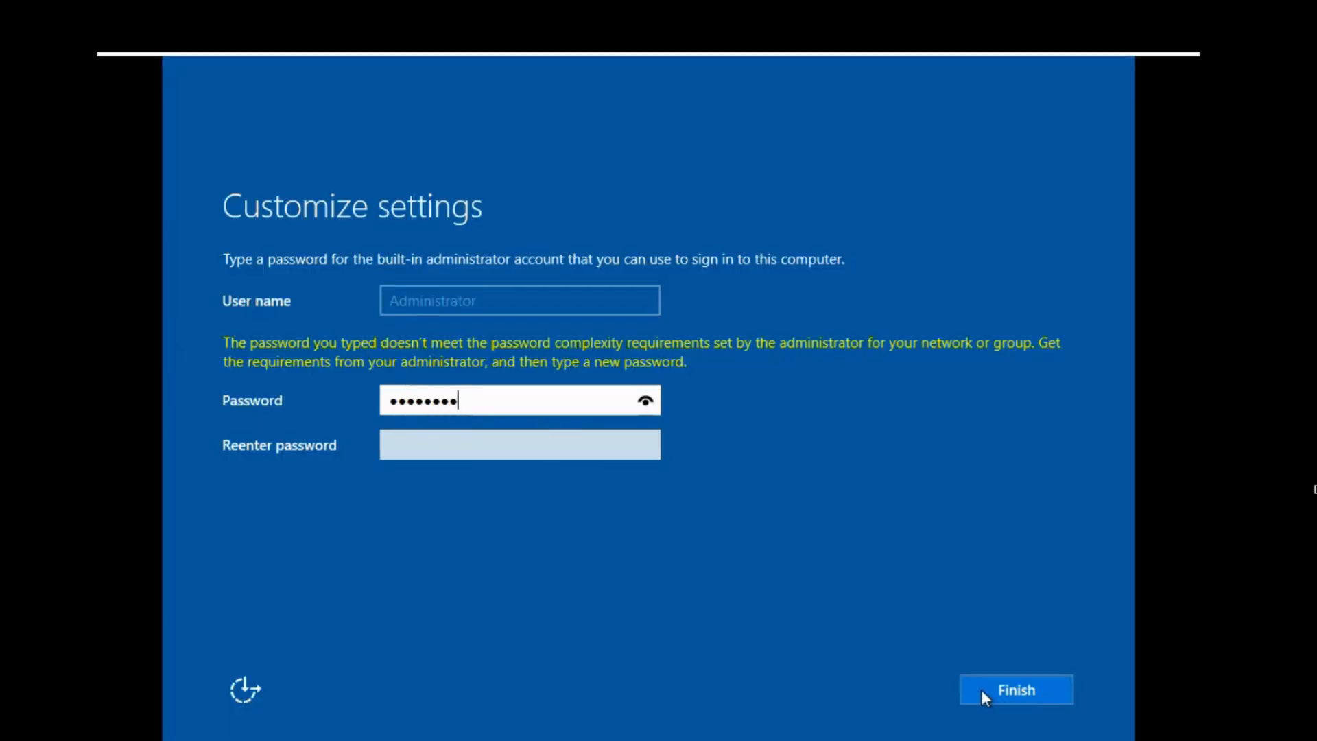
Enter and confirm the built-in administrator account's password and finish customizing the settings.
{"action": "type", "text": "***"}
{"action": "key", "text": "Tab"}
{"action": "type", "text": "*******"}
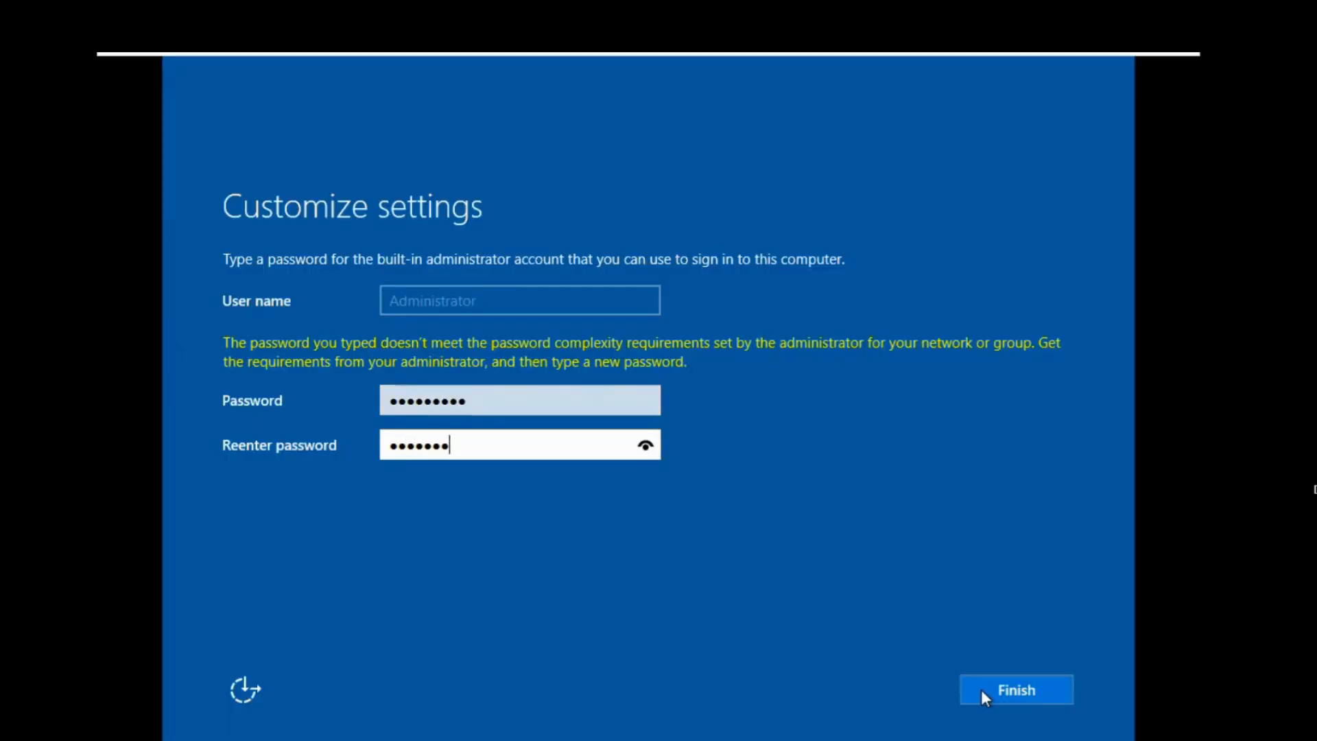
{"action": "type", "text": "***"}
{"action": "key", "text": "Return"}
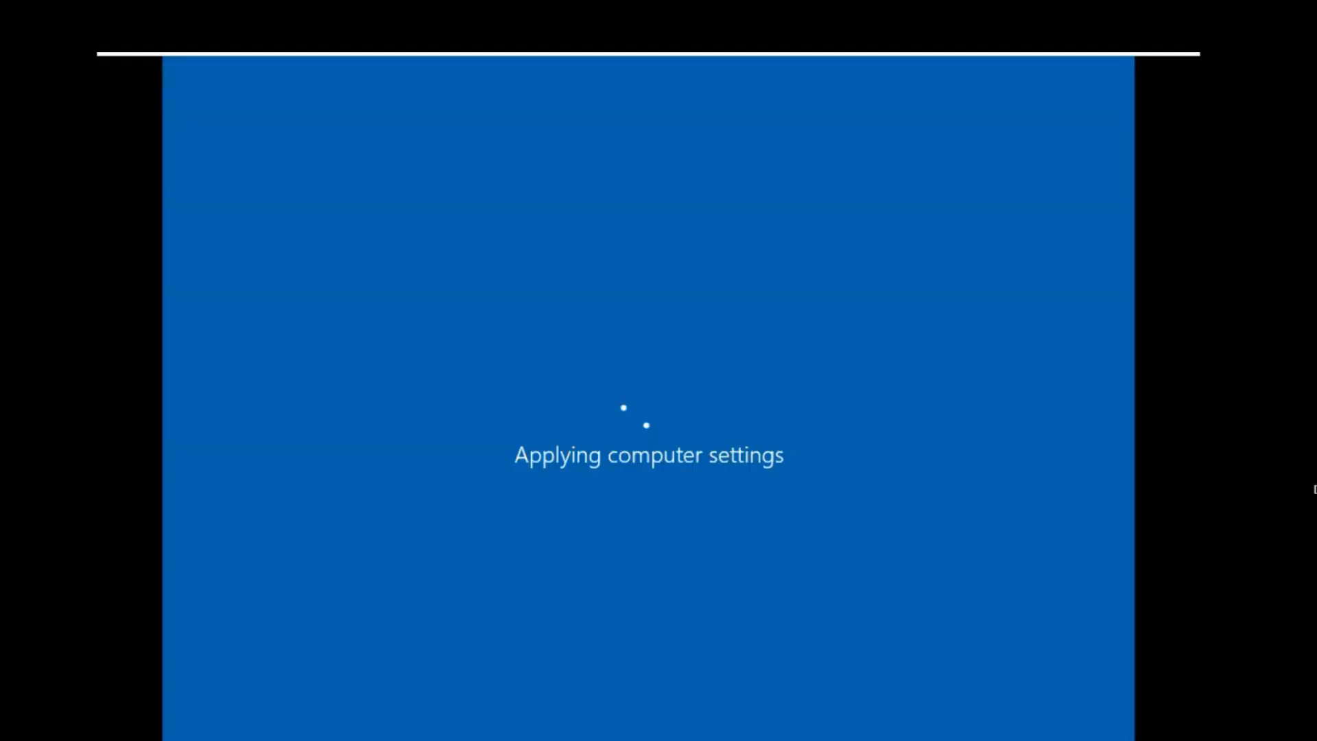
{"action": "type", "text": "**********"}
{"action": "key", "text": "Tab"}
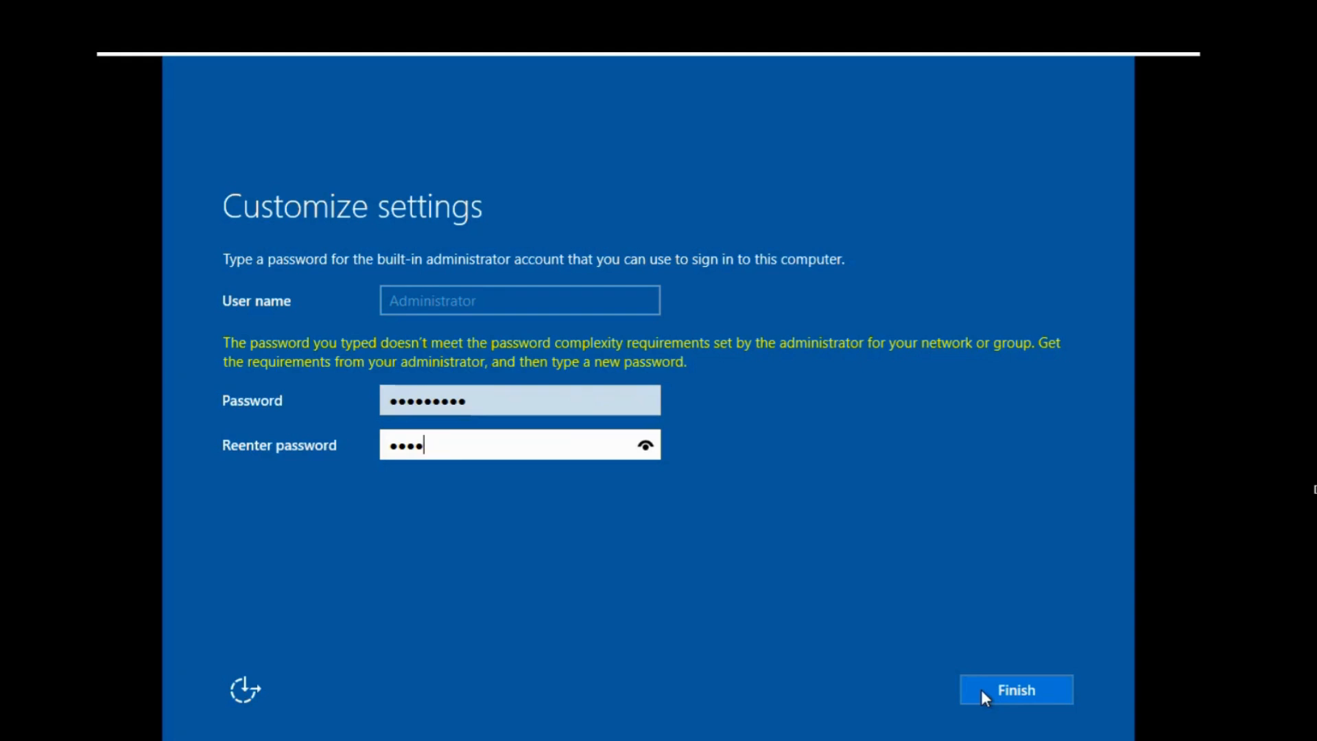
{"action": "type", "text": "***"}
{"action": "key", "text": "Return"}
Sign in to Windows Server 2022 as Administrator with the account password.
{"action": "type", "text": "***"}
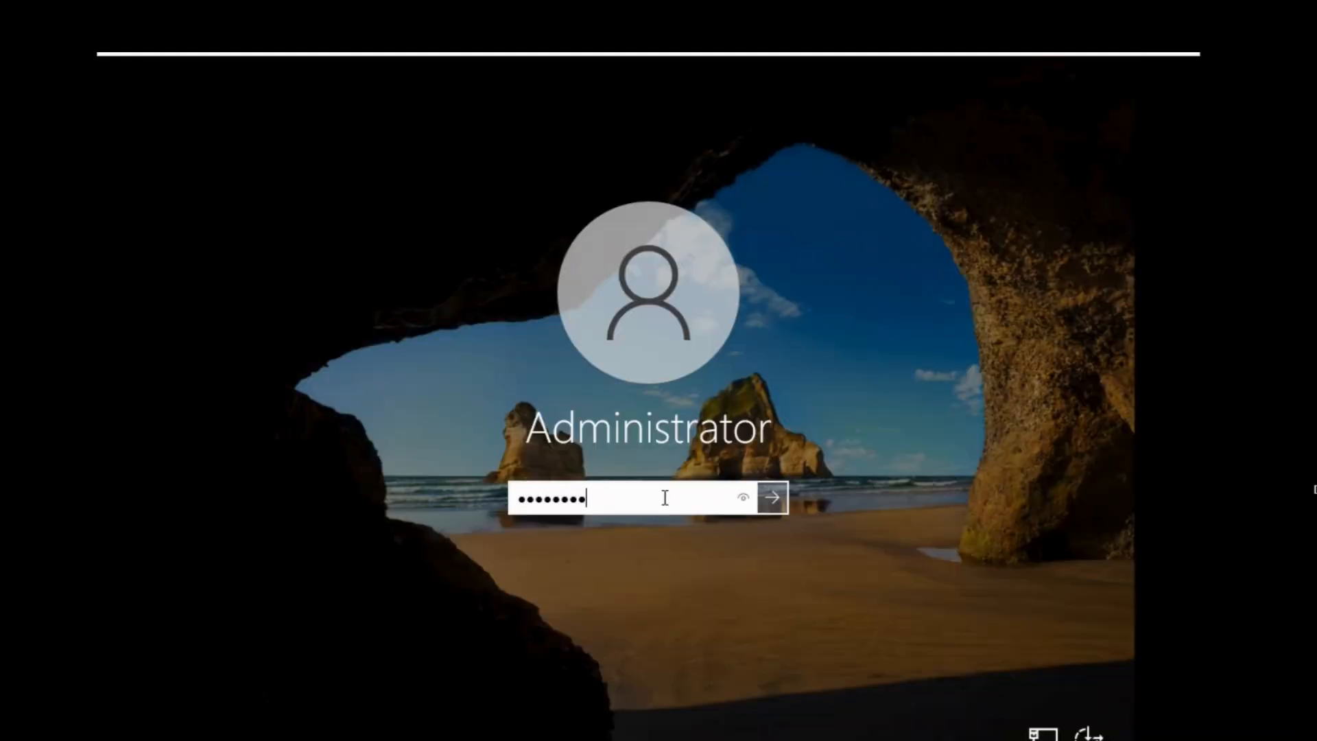
{"action": "type", "text": "*******"}
{"action": "key", "text": "Return"}
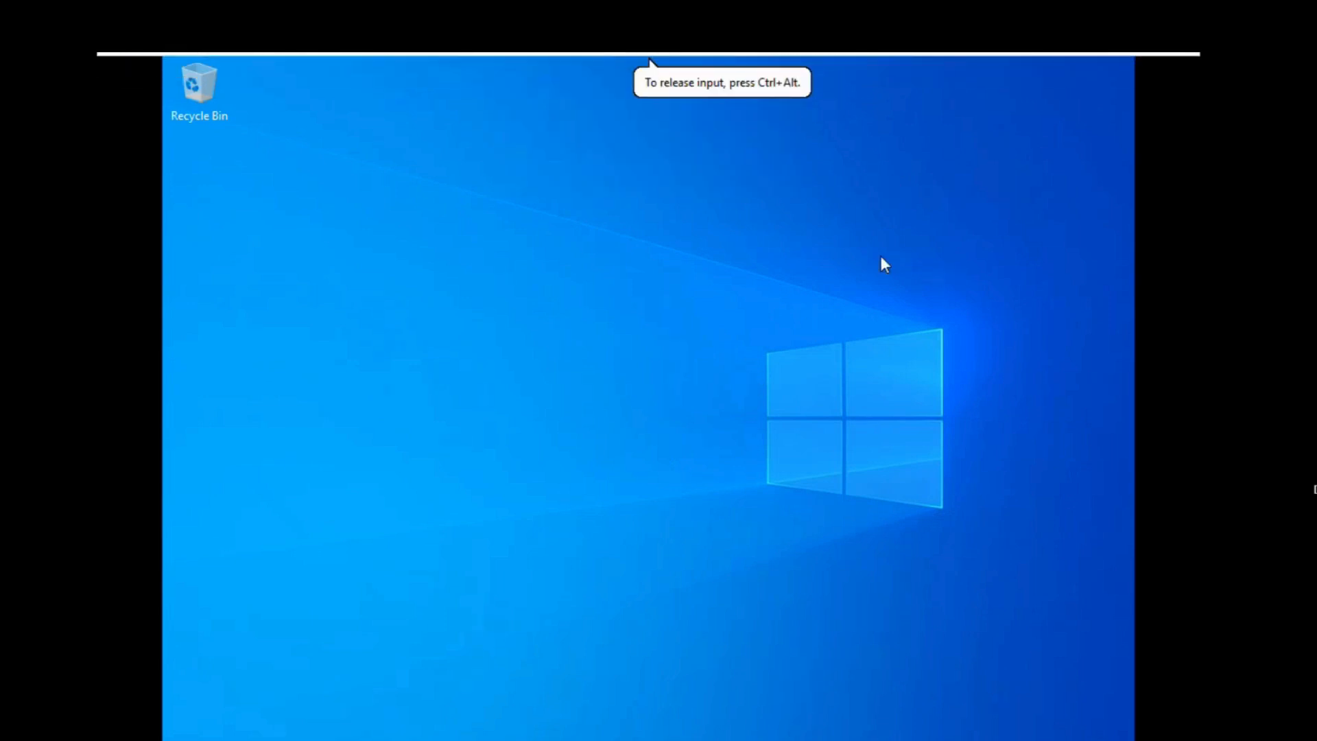
Leave full screen and start the VMware Tools installation for the Windows Server 2022 virtual machine.
{"action": "key", "text": "ctrl+alt+Return"}
{"action": "left_click", "coordinate": [1040, 603]}
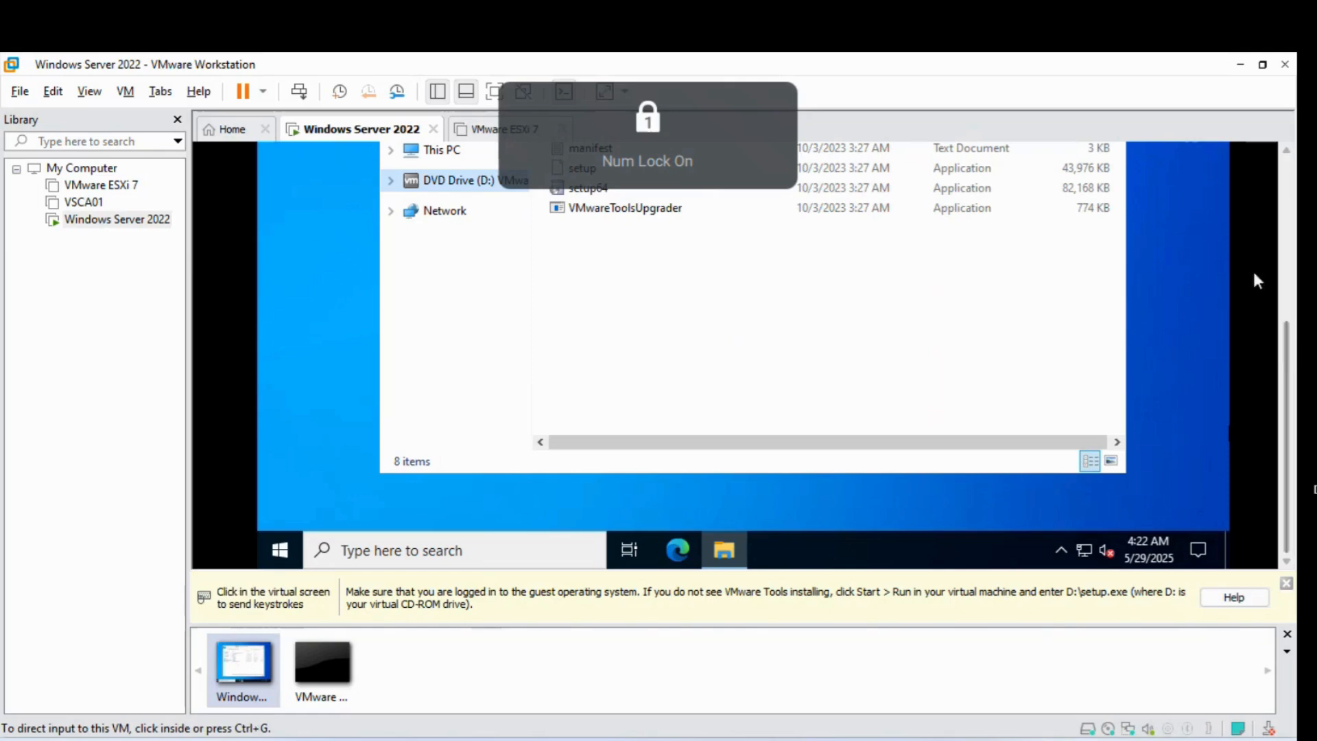
{"action": "right_click", "coordinate": [162, 234]}
{"action": "left_click", "coordinate": [570, 347]}
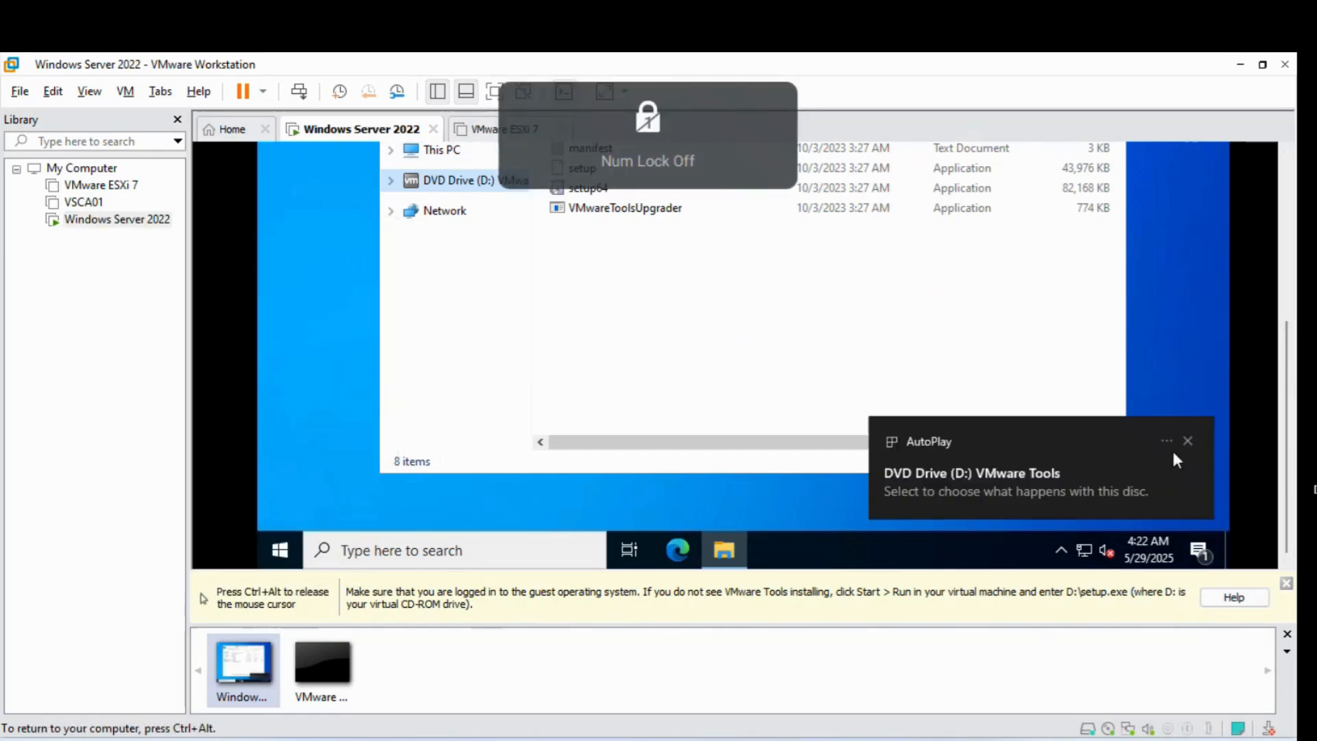
Grab input for the Windows Server 2022 virtual machine, run setup from the VMware Tools disc and switch to full screen.
{"action": "key", "text": "ctrl+alt"}
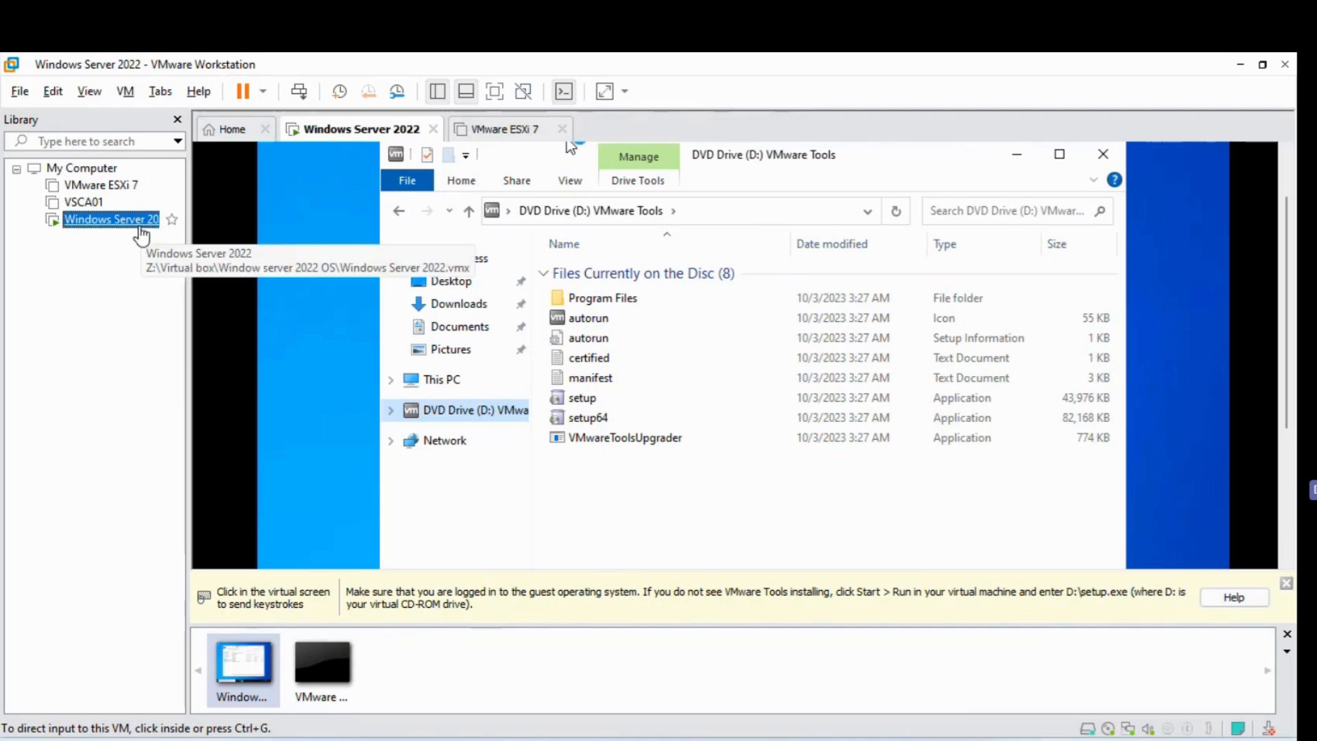
{"action": "right_click", "coordinate": [140, 221]}
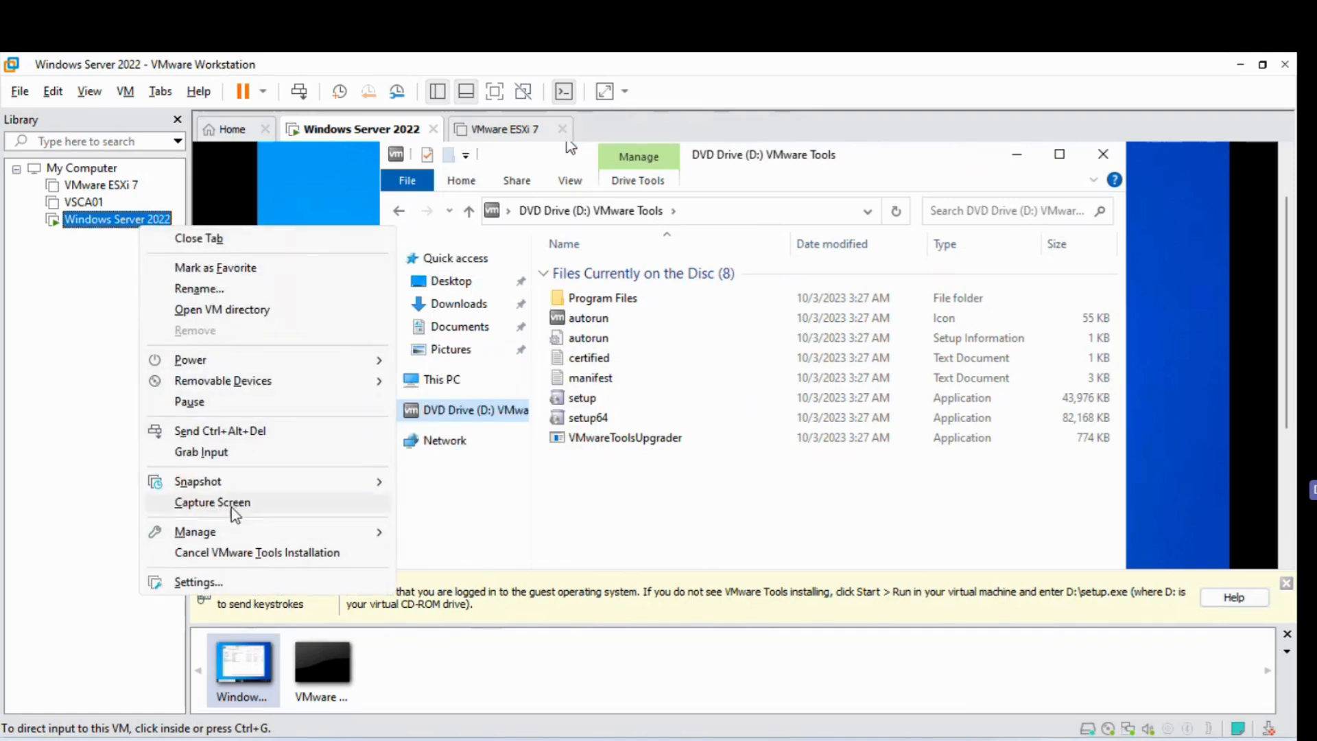
{"action": "mouse_move", "coordinate": [237, 533]}
{"action": "left_click", "coordinate": [201, 451]}
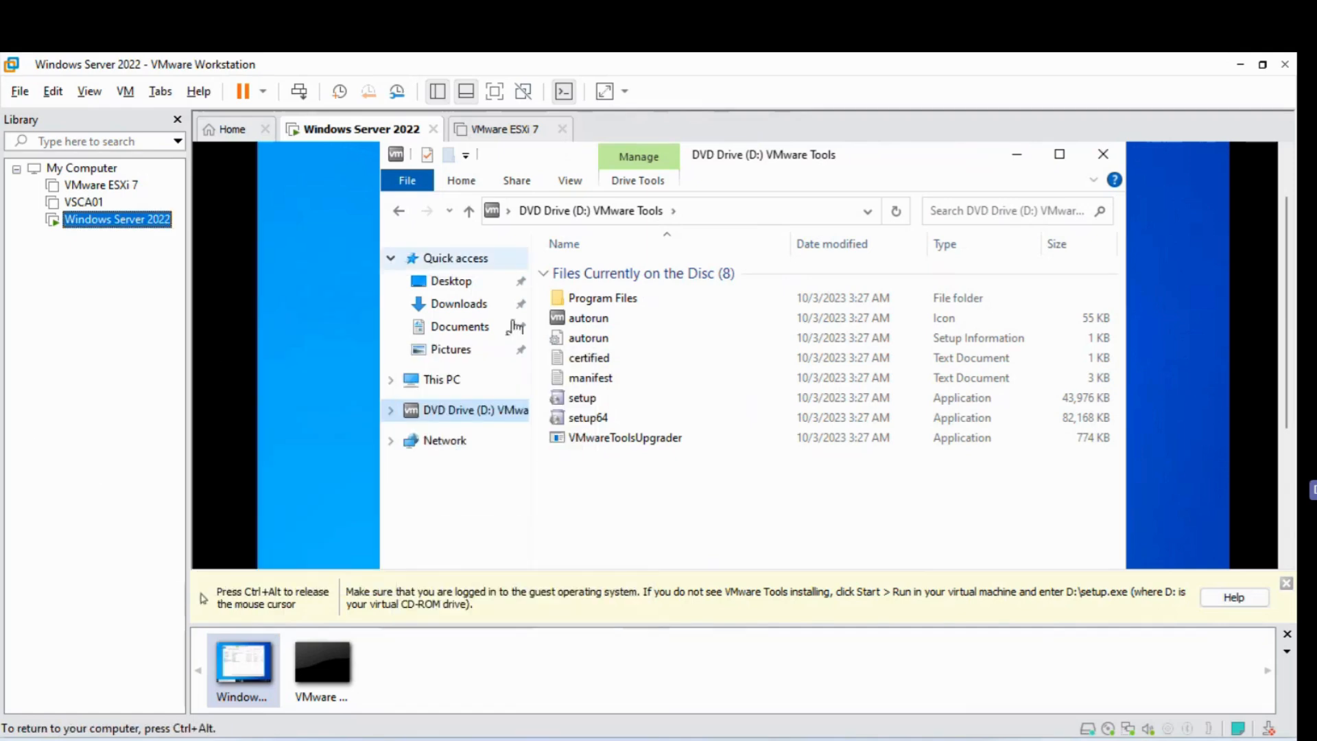
{"action": "left_click", "coordinate": [583, 398]}
{"action": "key", "text": "ctrl+alt"}
{"action": "left_click", "coordinate": [493, 92]}
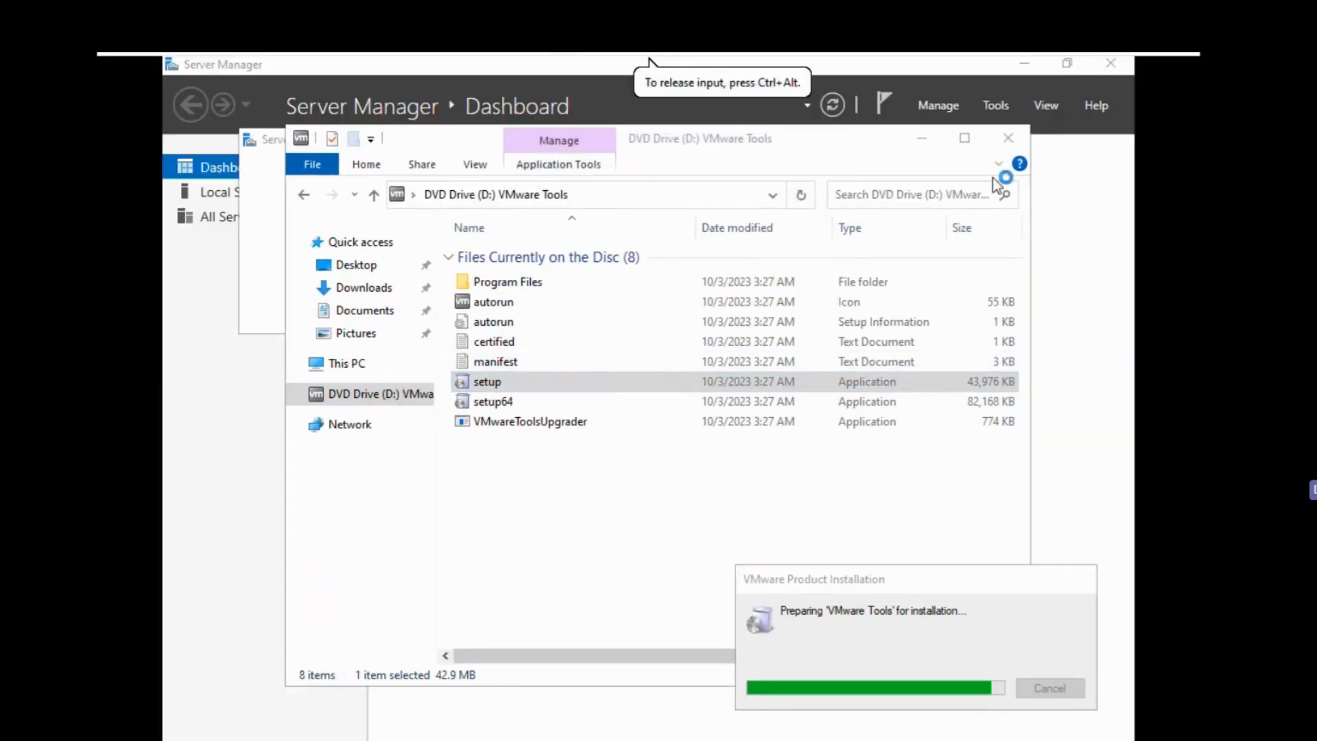
Close Server Manager, and move and minimize the VMware Tools disc window to clear the desktop.
{"action": "left_click", "coordinate": [1112, 64]}
{"action": "left_click_drag", "start_coordinate": [772, 137], "coordinate": [744, 74]}
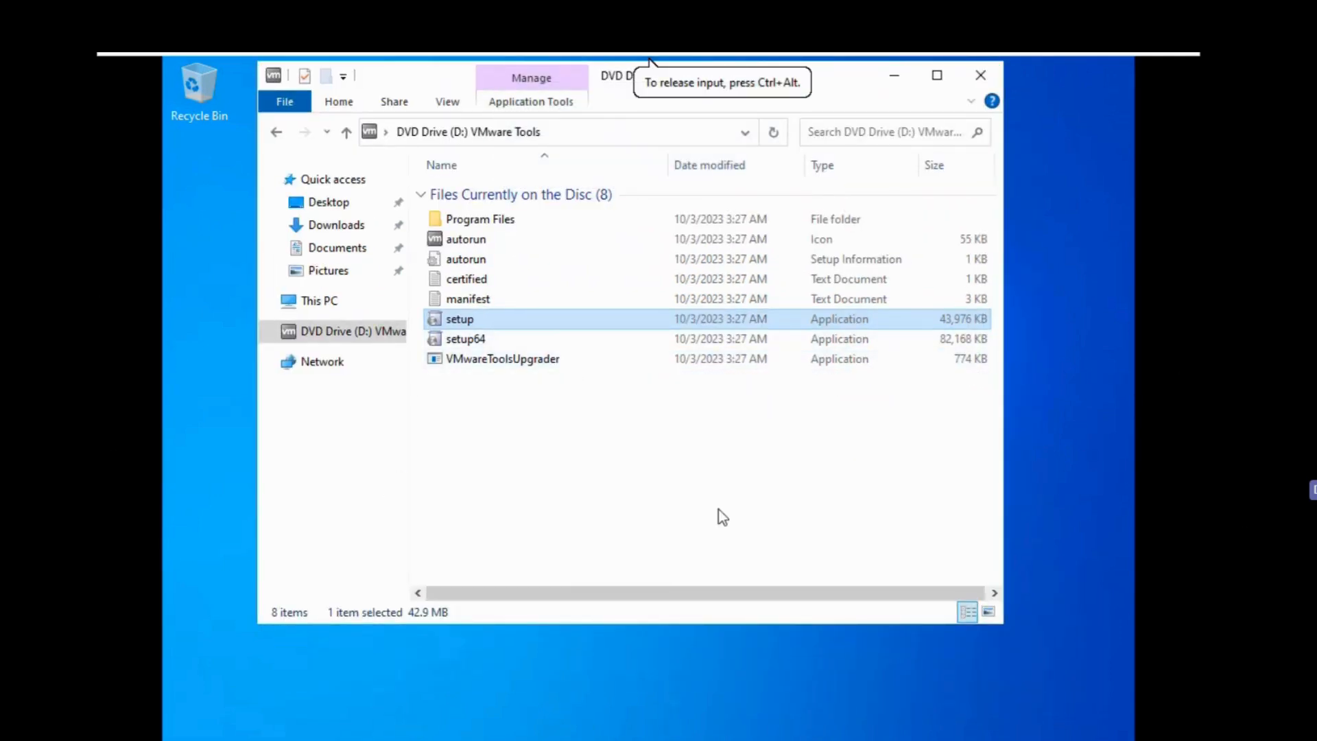
{"action": "left_click", "coordinate": [895, 76]}
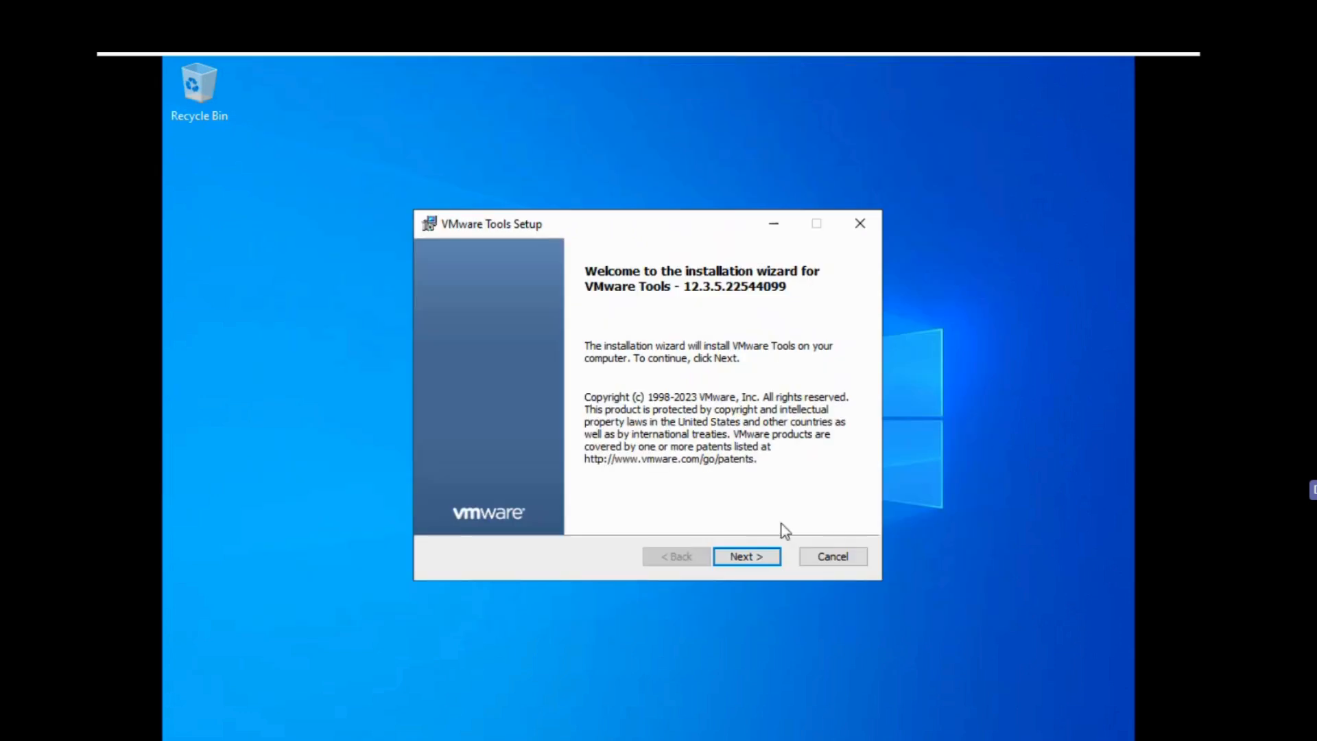
Go through the VMware Tools Setup wizard and start the installation.
{"action": "left_click", "coordinate": [762, 558]}
{"action": "left_click", "coordinate": [764, 562]}
{"action": "left_click", "coordinate": [764, 562]}
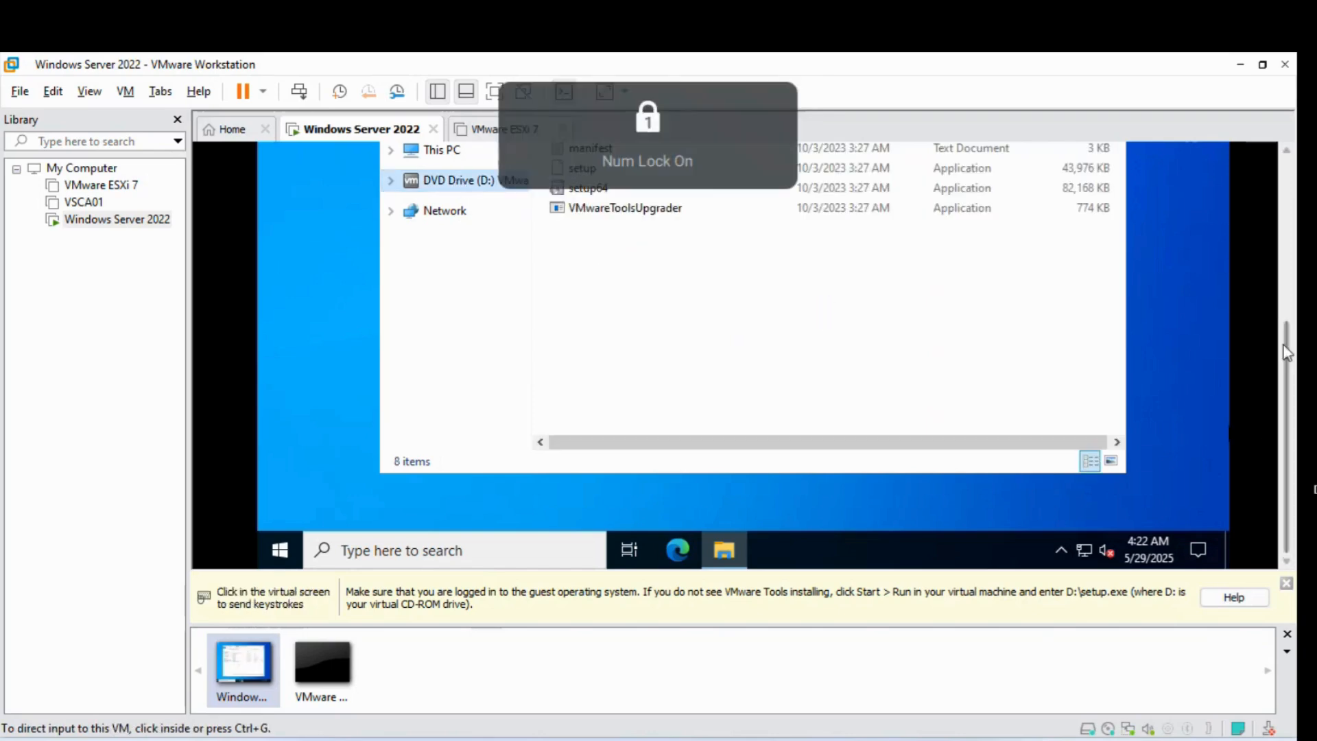
Examine the VMware Tools installation entry among the Windows Server 2022 virtual machine's options and return to the guest.
{"action": "right_click", "coordinate": [173, 221]}
{"action": "left_click", "coordinate": [830, 353]}
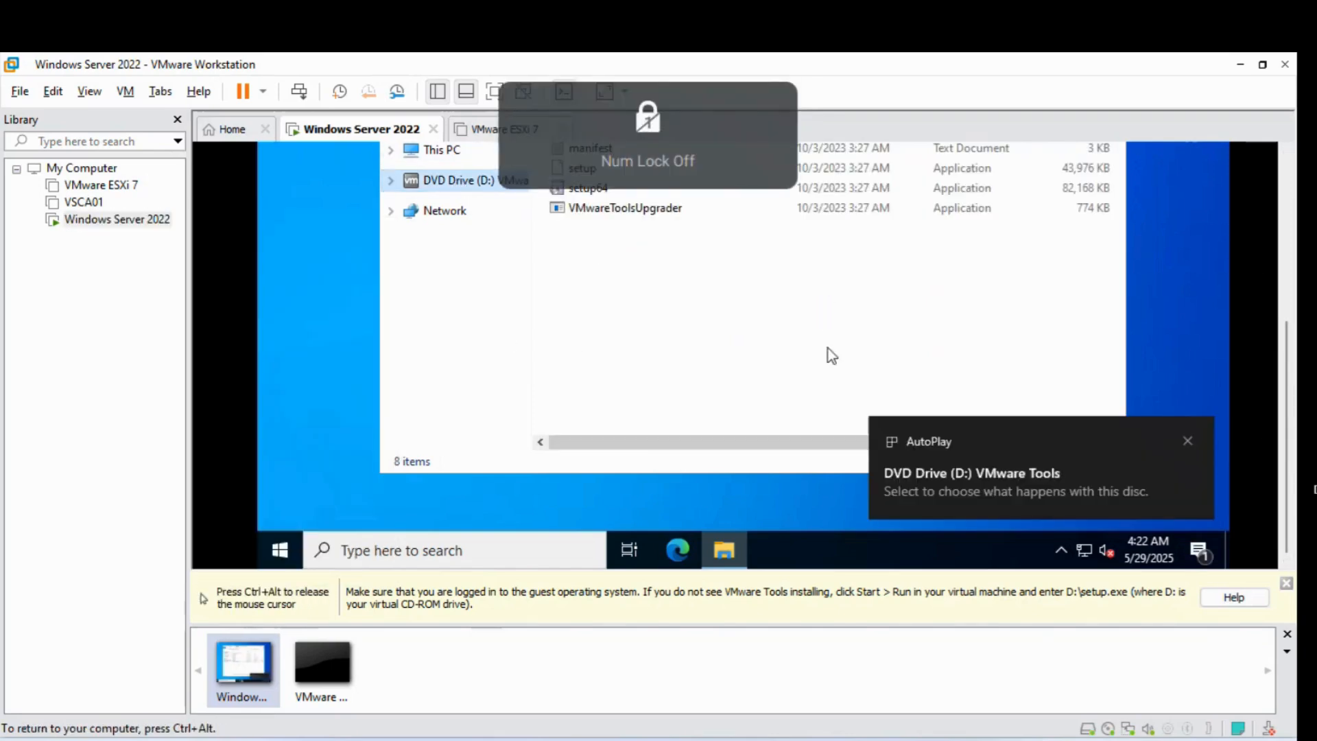
{"action": "scroll", "coordinate": [770, 417], "scroll_direction": "up", "scroll_amount": 3}
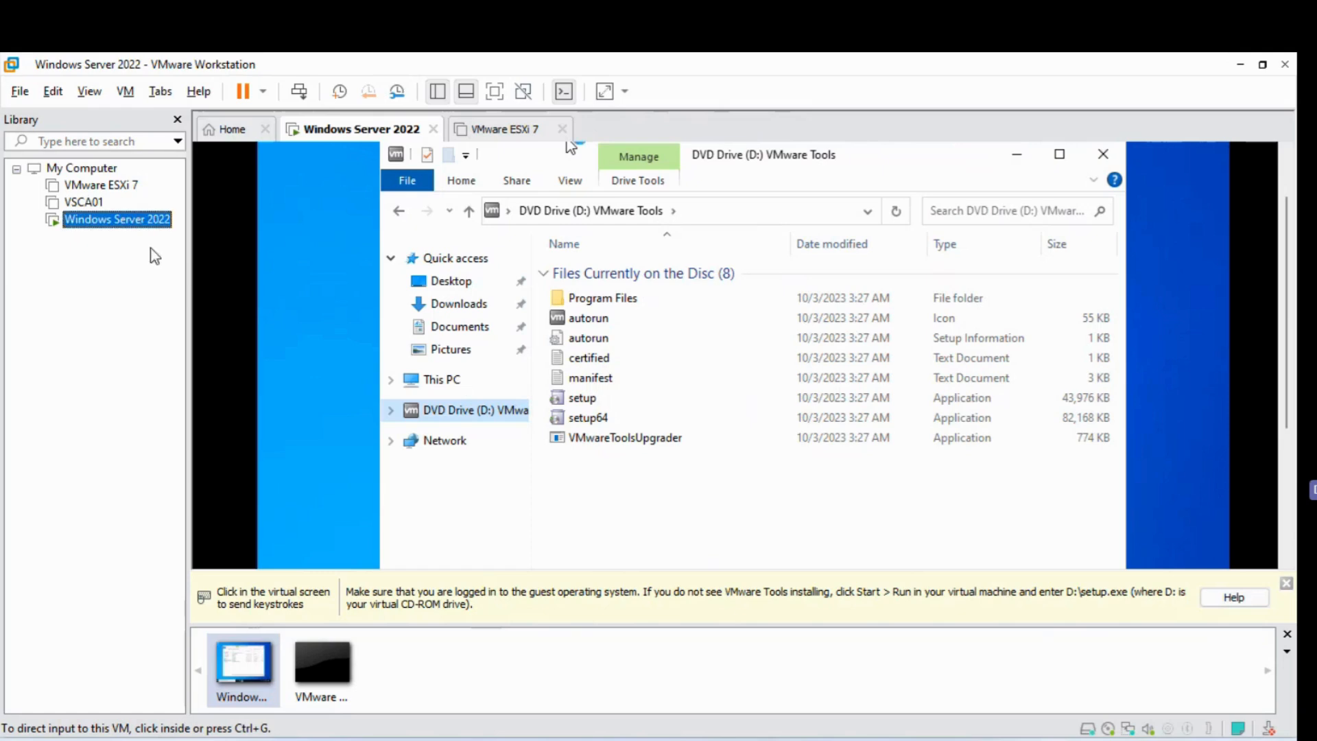
{"action": "right_click", "coordinate": [144, 222]}
{"action": "mouse_move", "coordinate": [207, 353]}
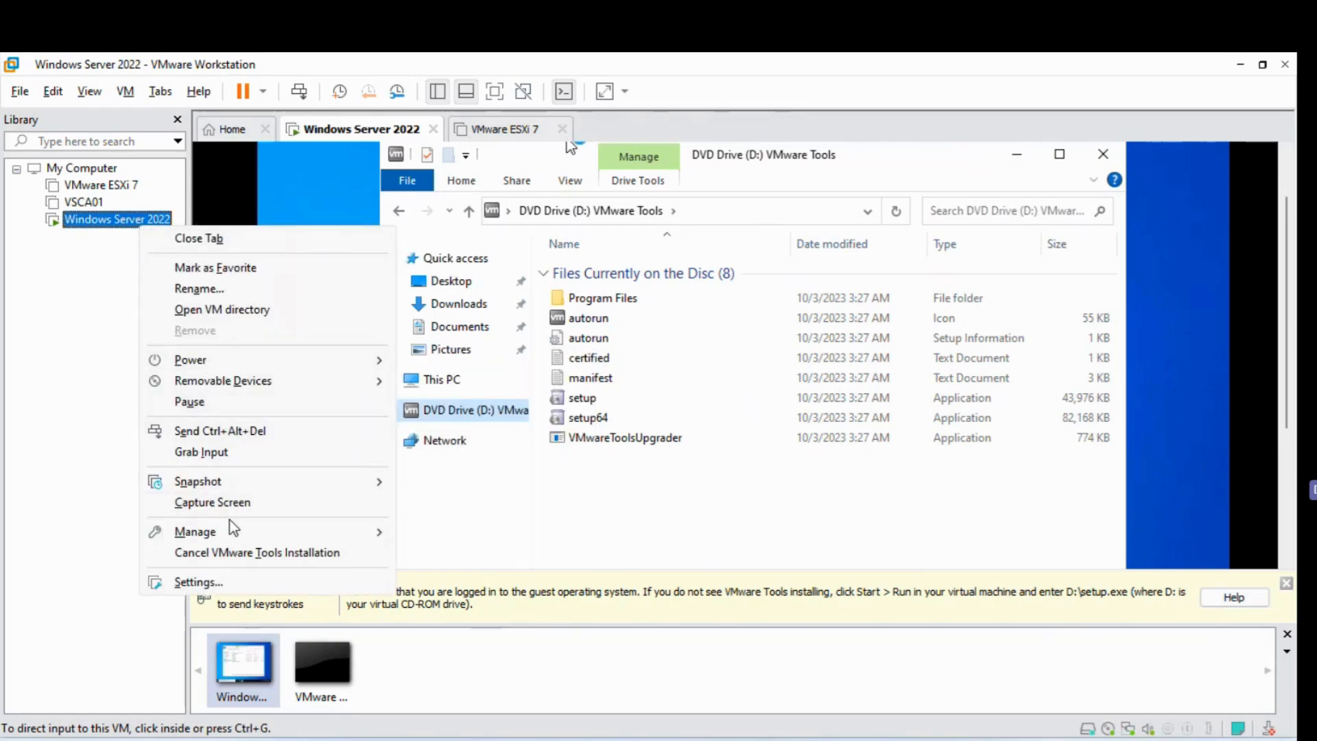
{"action": "mouse_move", "coordinate": [237, 533]}
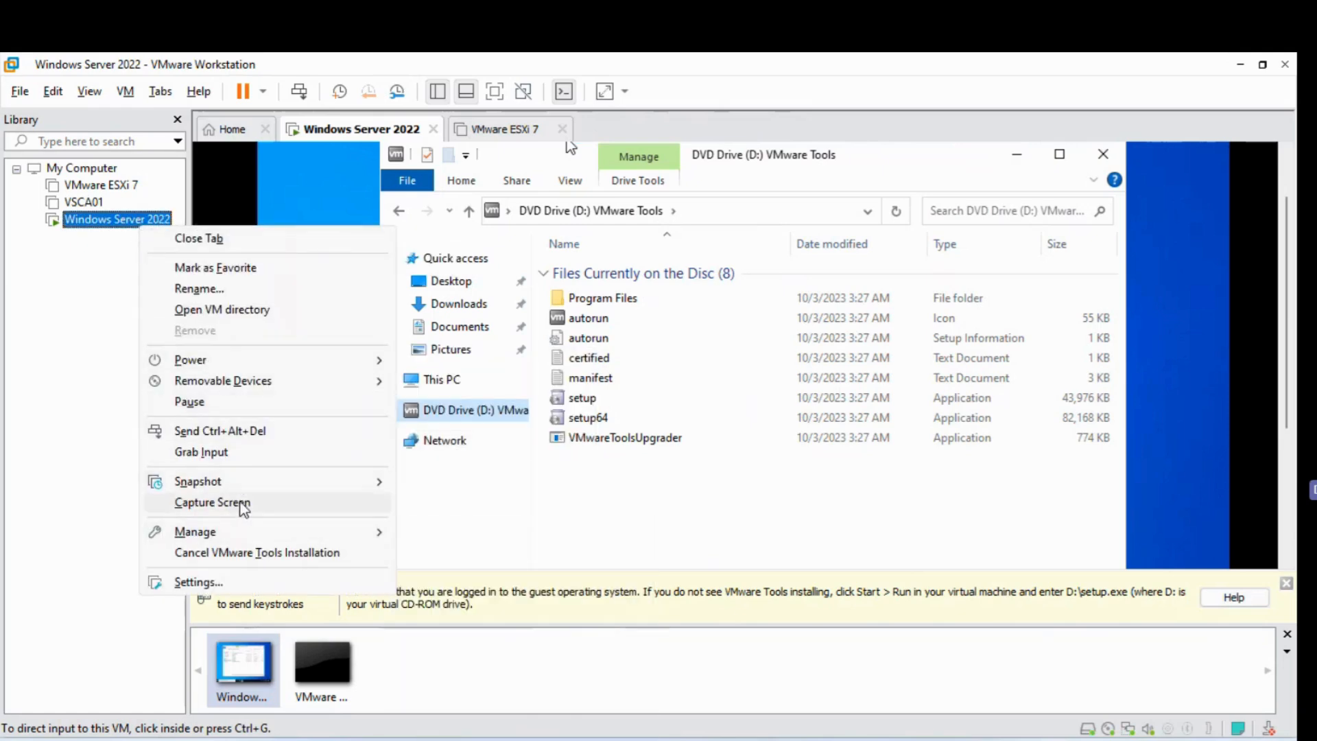
{"action": "left_click", "coordinate": [113, 401]}
{"action": "left_click", "coordinate": [217, 372]}
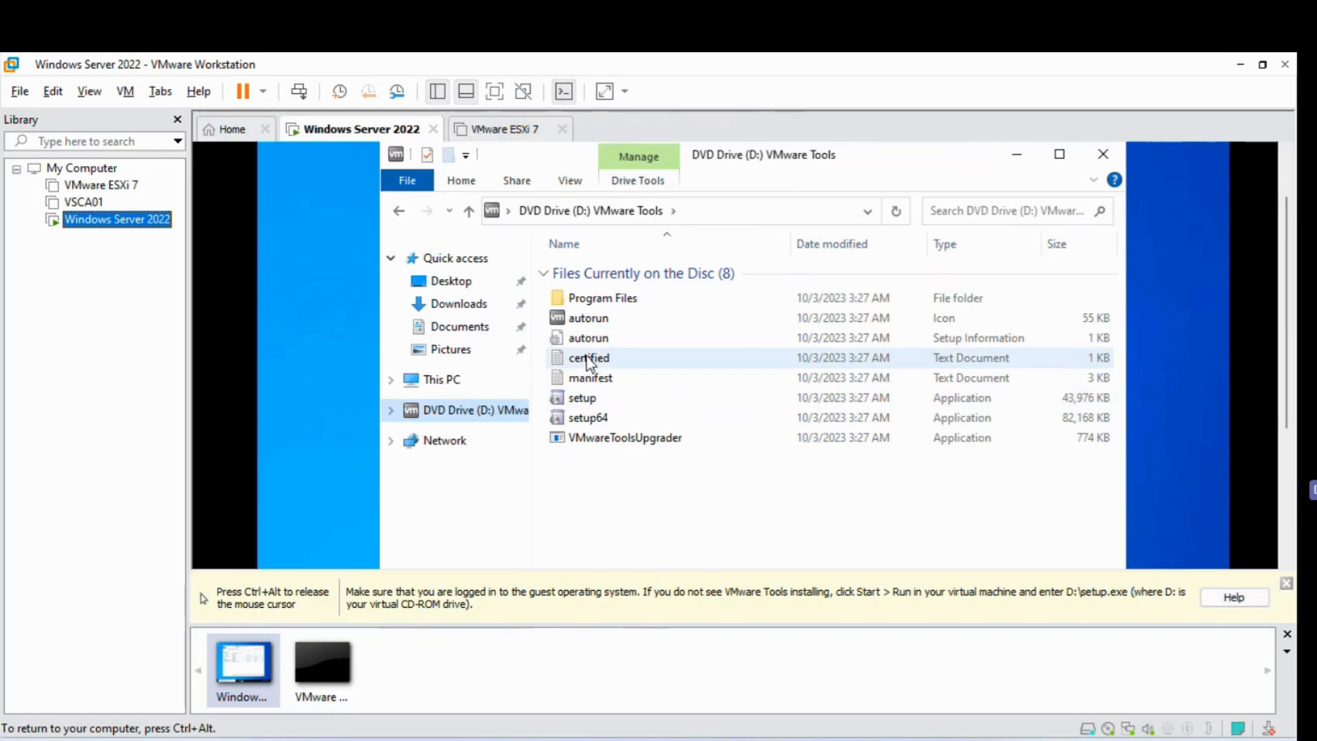
Launch setup from the VMware Tools disc in full screen and clear Server Manager off the desktop.
{"action": "double_click", "coordinate": [581, 399]}
{"action": "key", "text": "ctrl+alt"}
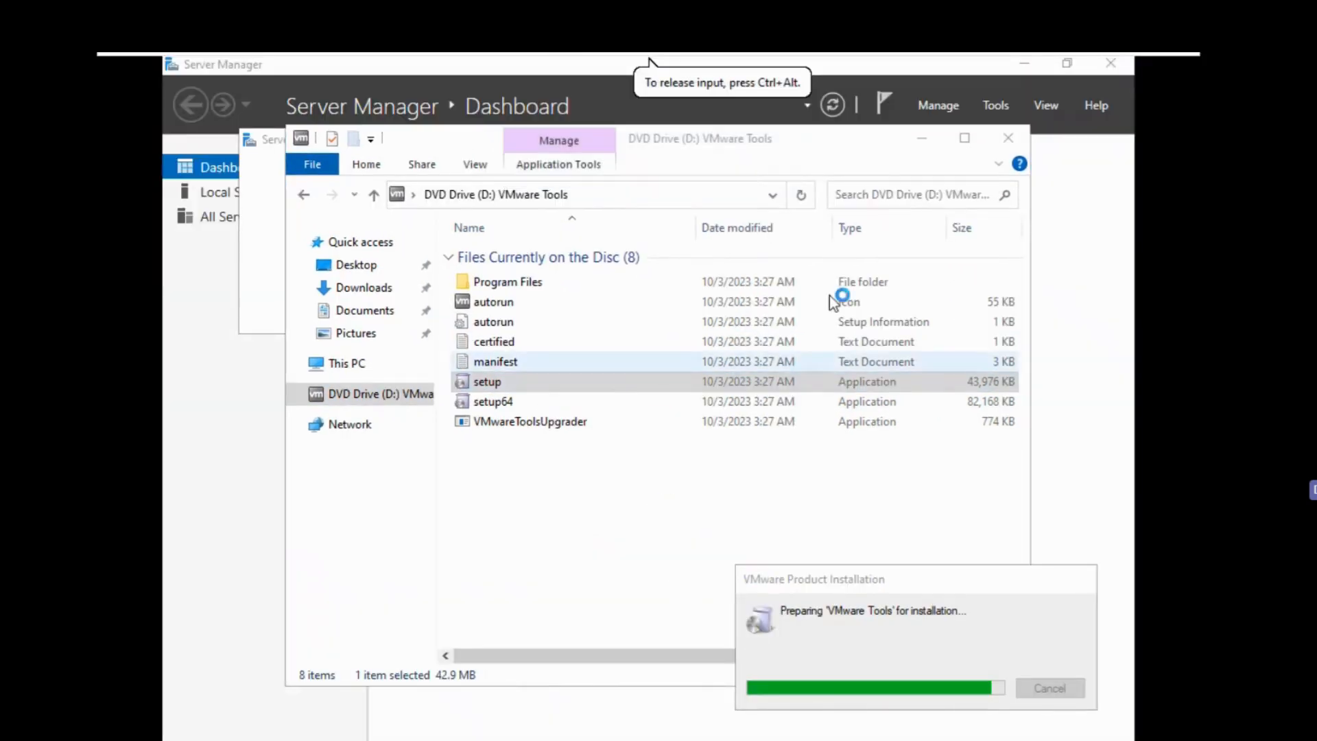
{"action": "left_click", "coordinate": [1112, 64]}
{"action": "left_click_drag", "start_coordinate": [769, 140], "coordinate": [742, 78]}
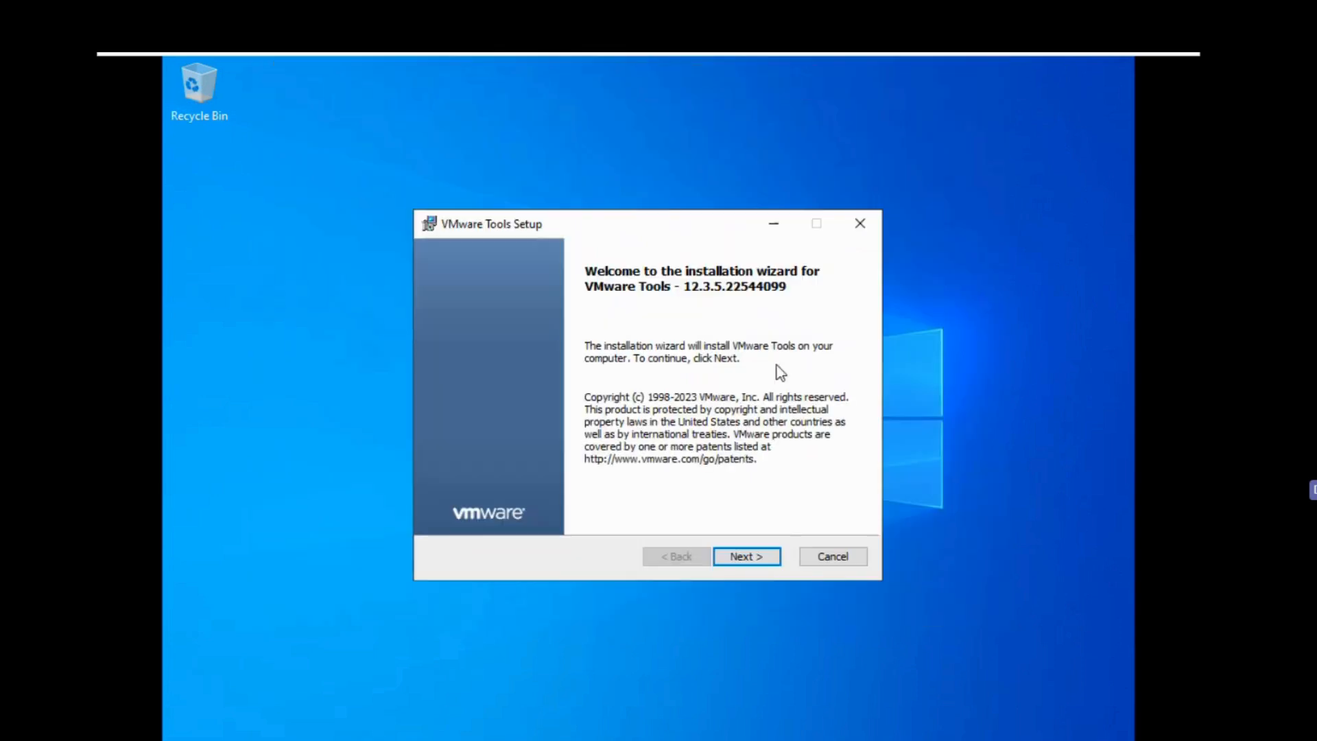
Advance through the VMware Tools Setup wizard and begin installing VMware Tools.
{"action": "left_click", "coordinate": [763, 560]}
{"action": "left_click", "coordinate": [762, 559]}
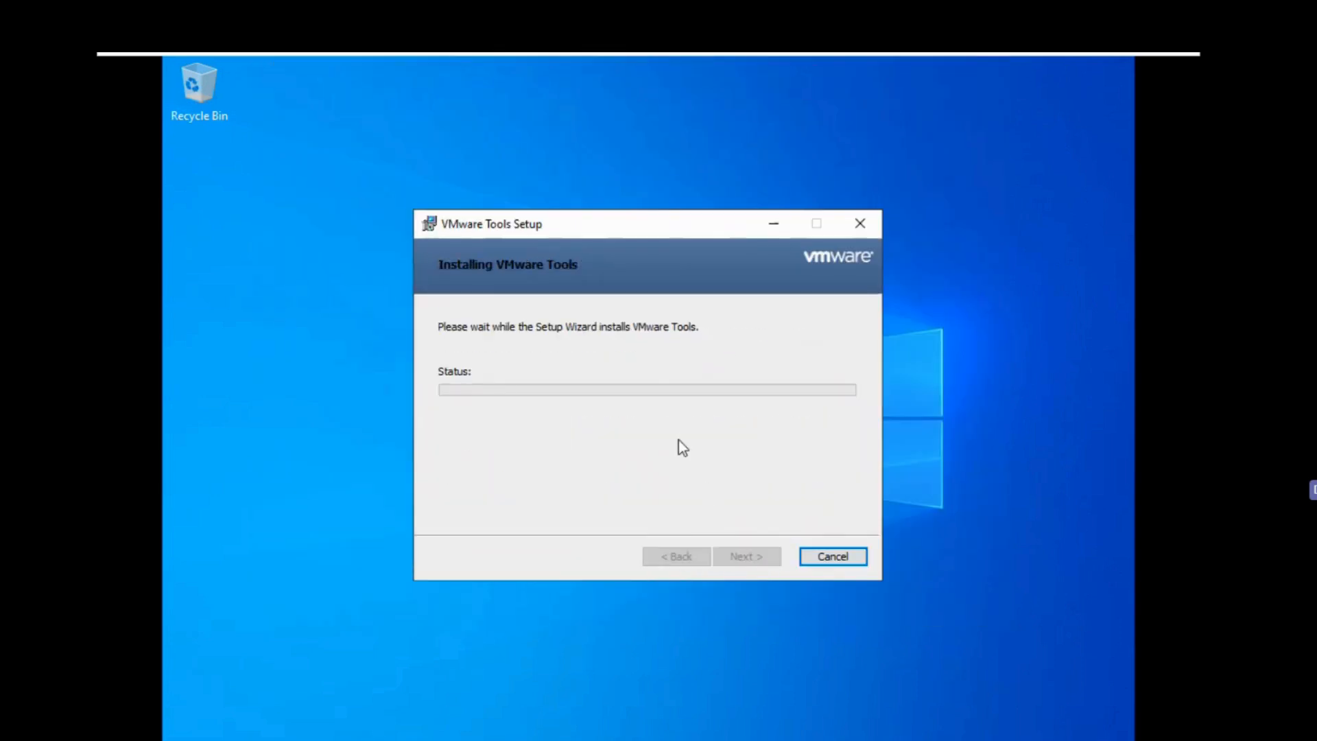